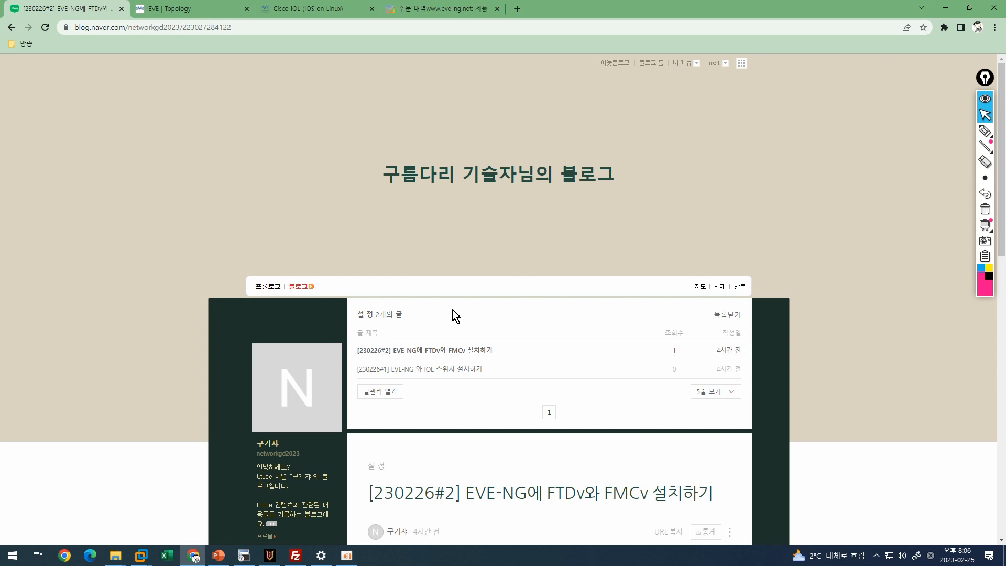
Highlight the FTDv and FMCv package lines under '1. 준비물' in the blog post.
scroll(453, 310, "down", 2)
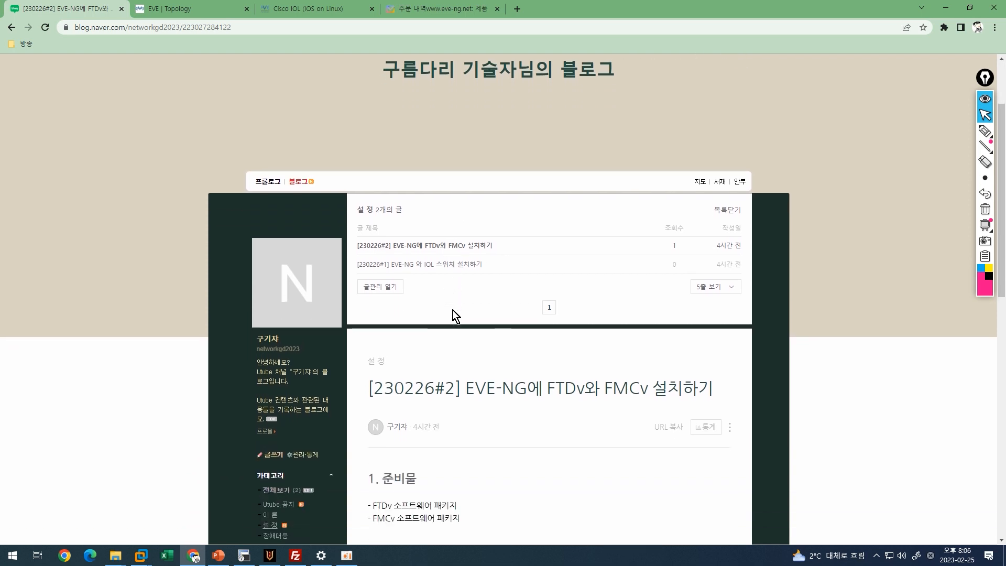
scroll(452, 310, "down", 3)
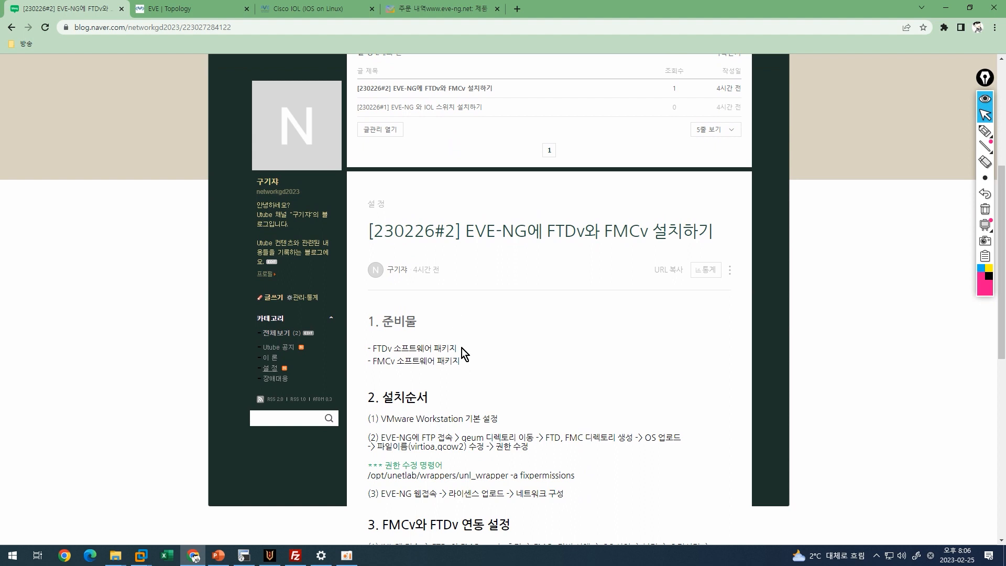
left_click_drag(461, 348, 366, 348)
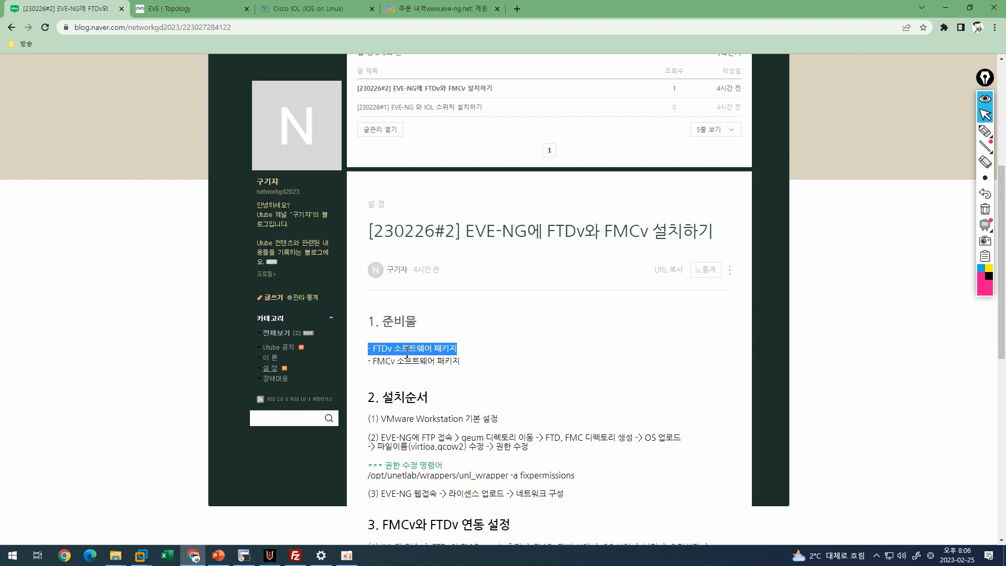
left_click(480, 362)
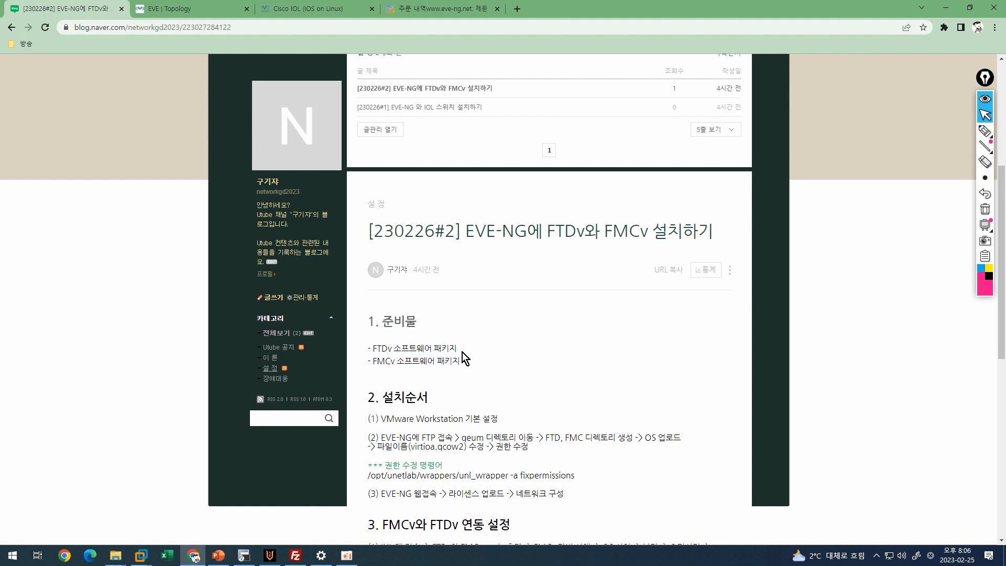
left_click_drag(460, 362, 366, 361)
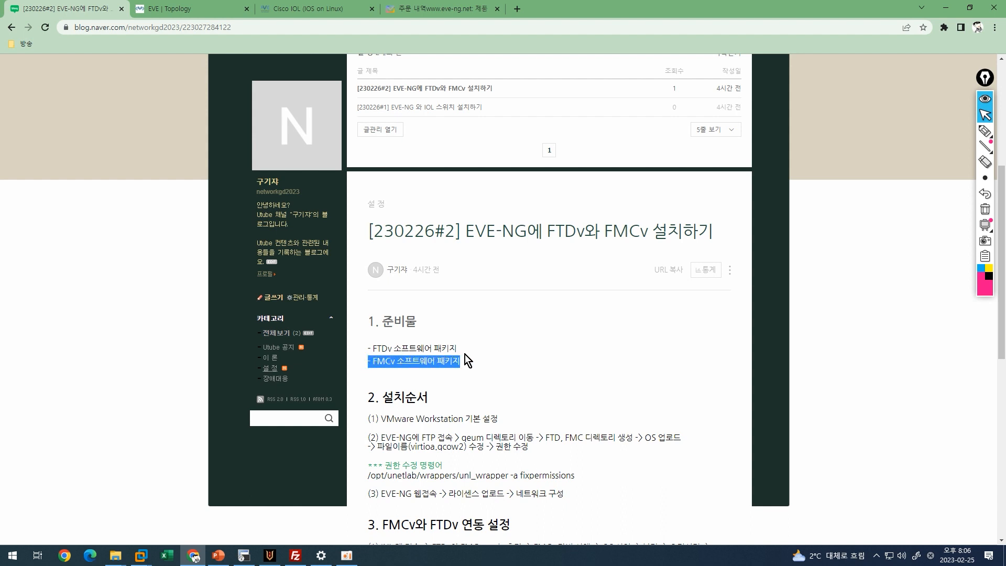
left_click_drag(464, 354, 348, 349)
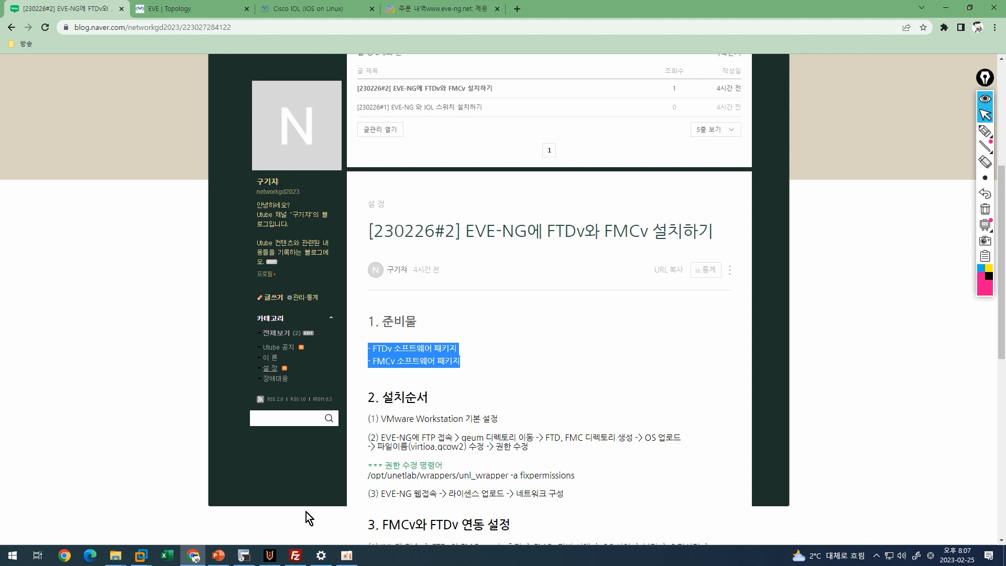
left_click(314, 542)
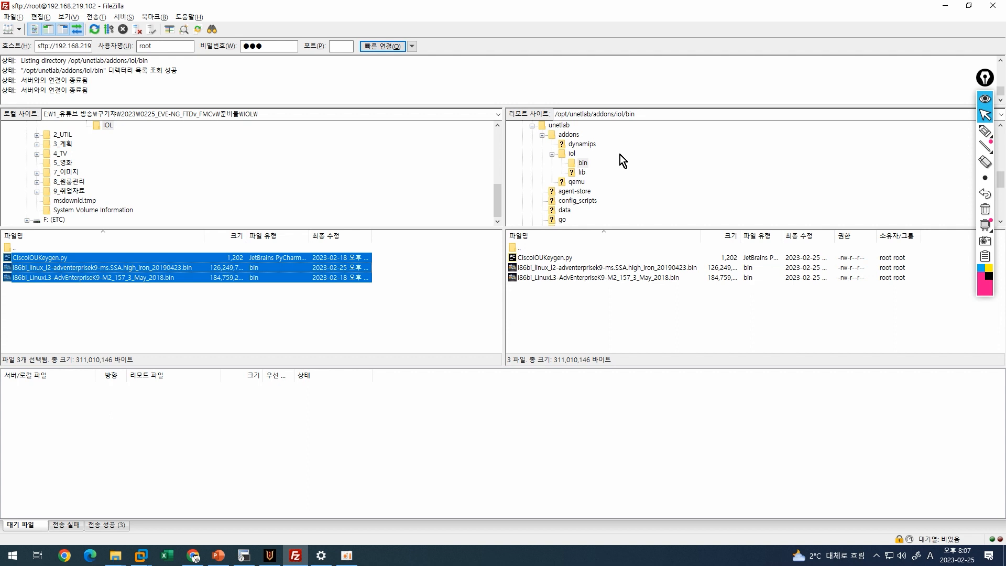
Make a remote folder named firepower6-FTD-7.0.5 under /opt/unetlab/addons/qemu.
left_click(575, 182)
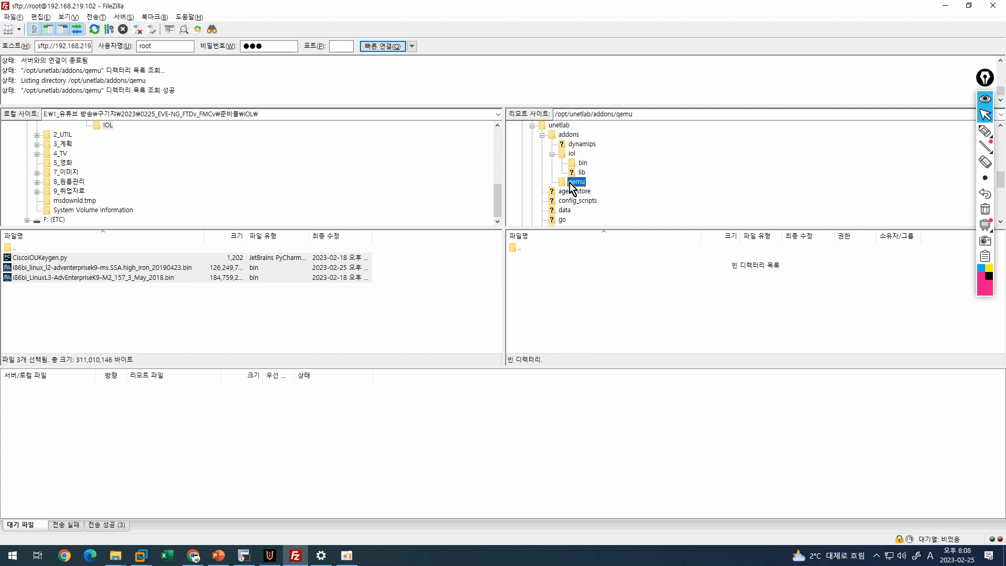
right_click(549, 270)
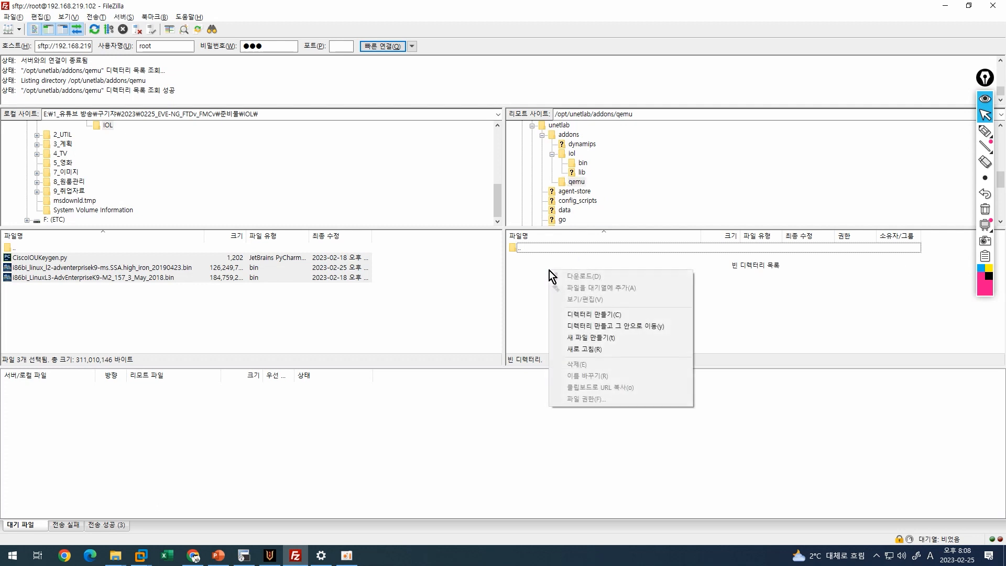
left_click(586, 314)
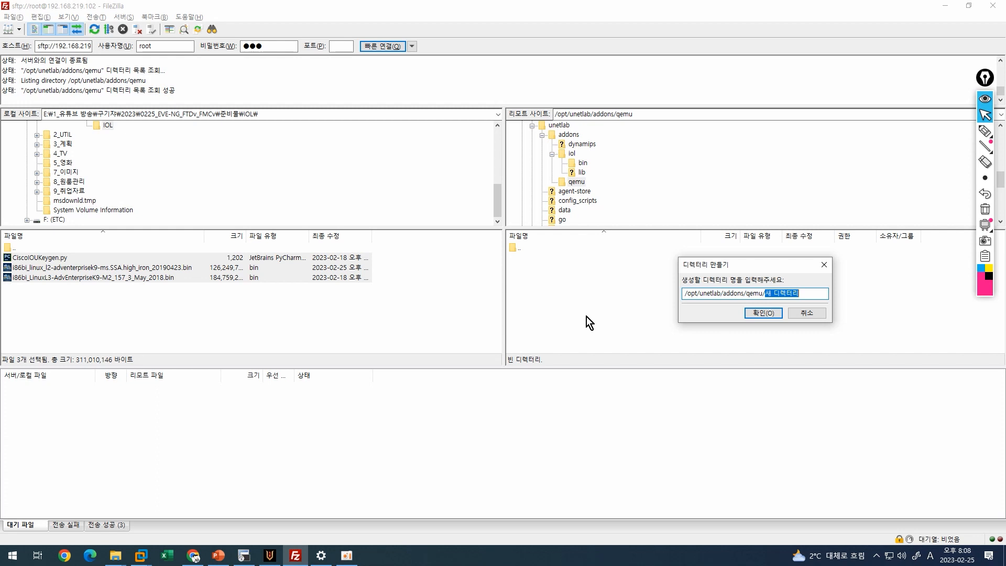
type("FIR")
key("BackSpace")
key("BackSpace")
key("BackSpace")
type("firepower6")
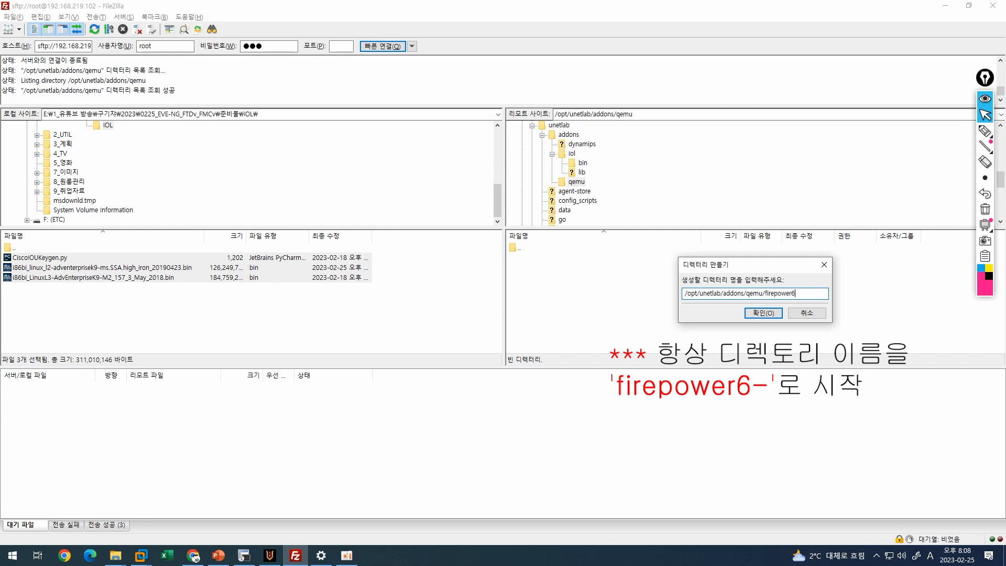
type("-")
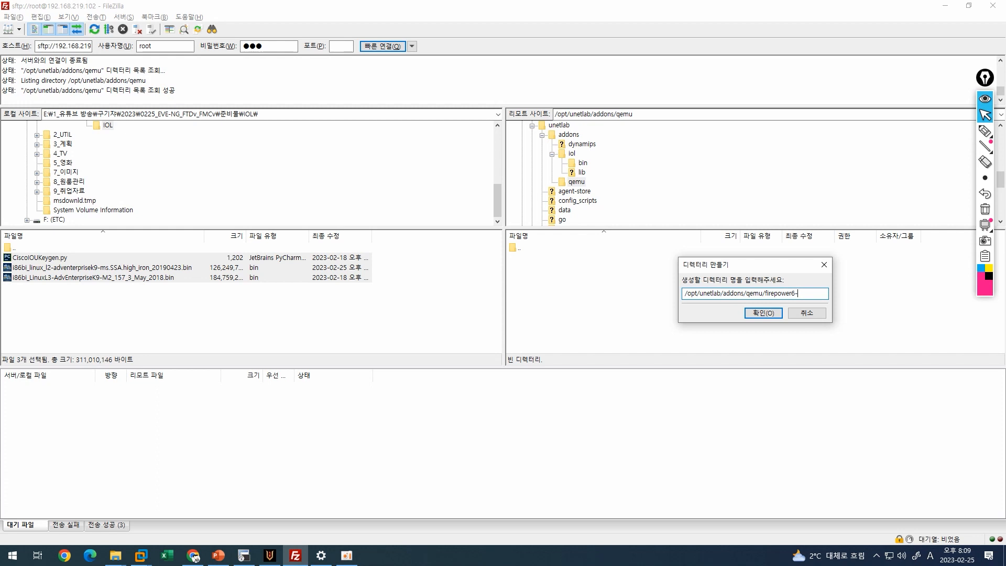
type("TD-7.0.5")
left_click(756, 313)
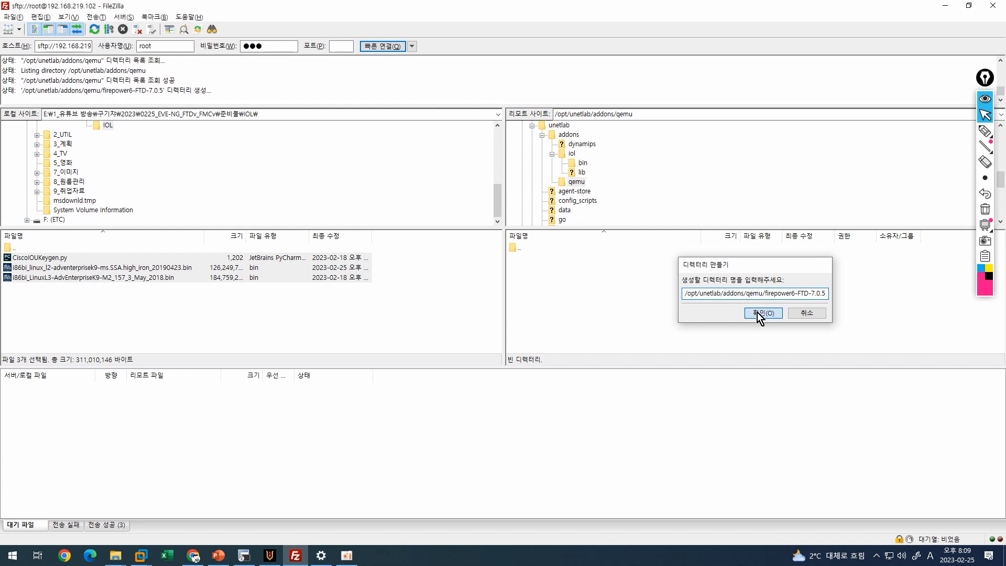
Make another remote folder named firepower6-FMC-7.0.5 in the qemu directory.
right_click(560, 277)
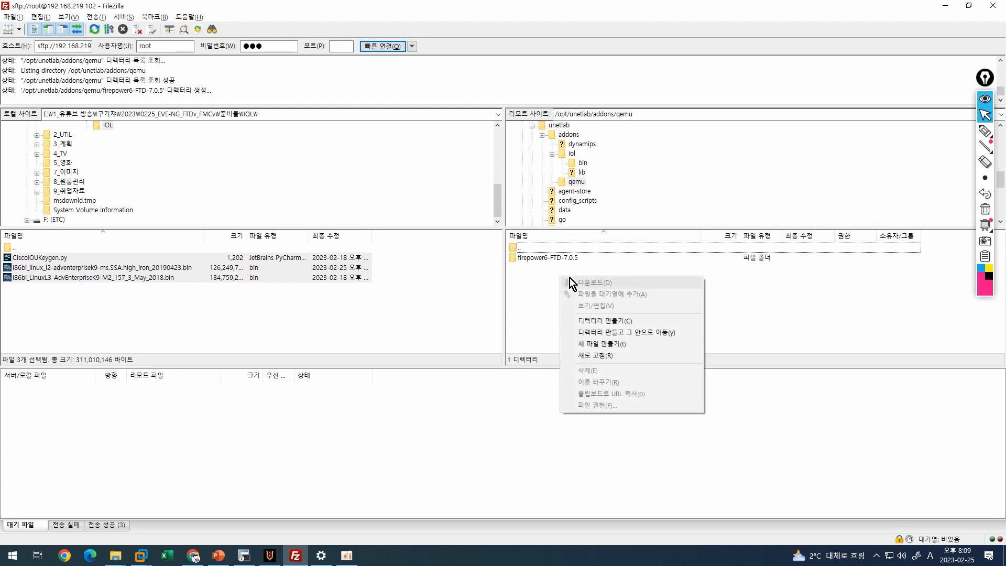
left_click(598, 319)
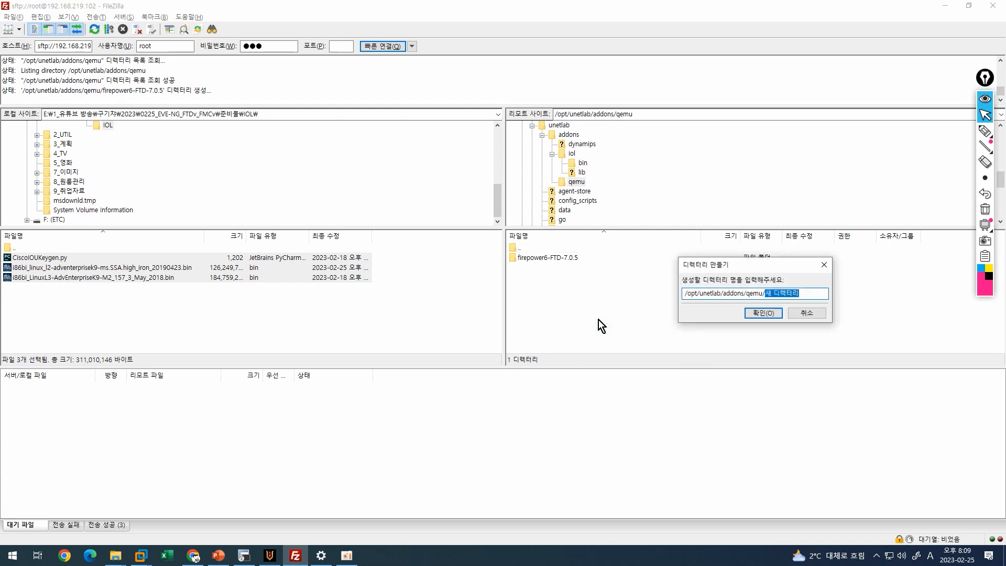
type("firepower6-FMC-7.0.5")
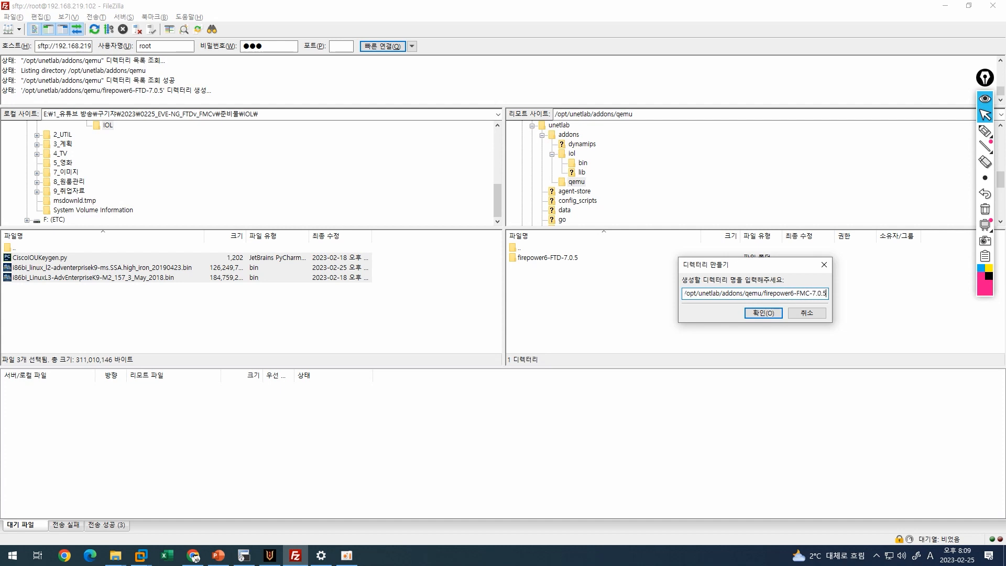
key("Return")
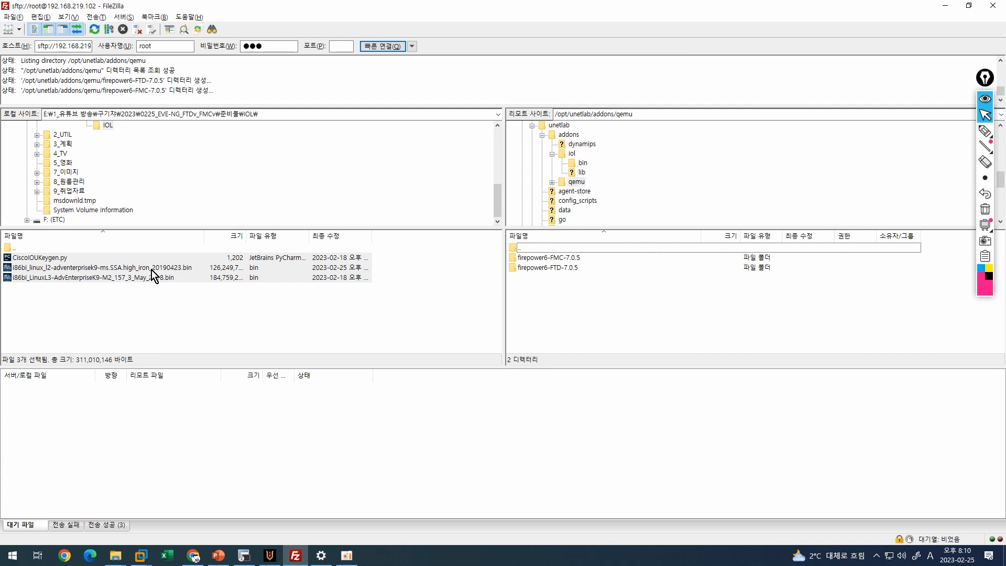
Upload the FMC 7.0.5 qcow2 image from local FTDv_FMCv into firepower6-FMC-7.0.5.
scroll(121, 171, "up", 3)
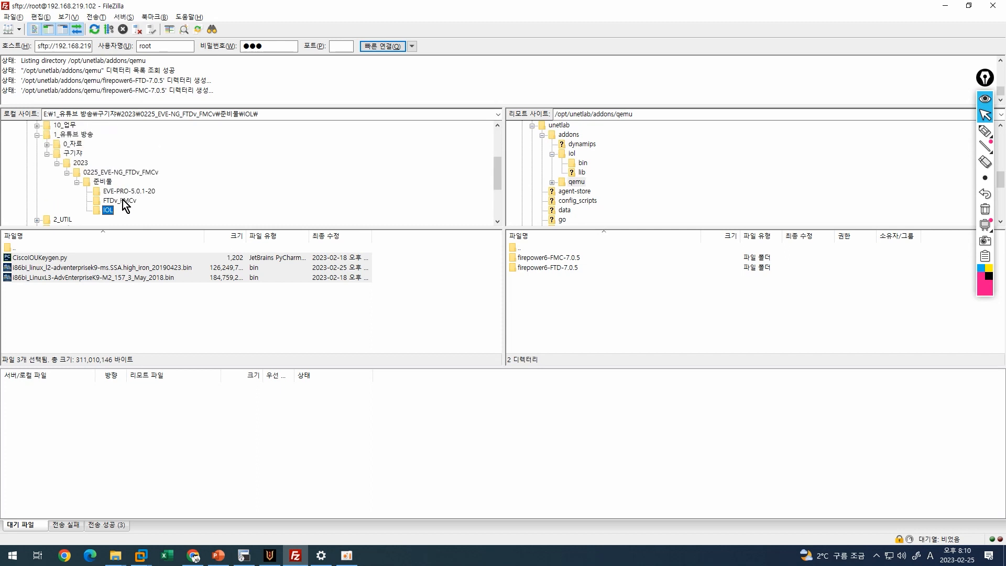
left_click(122, 201)
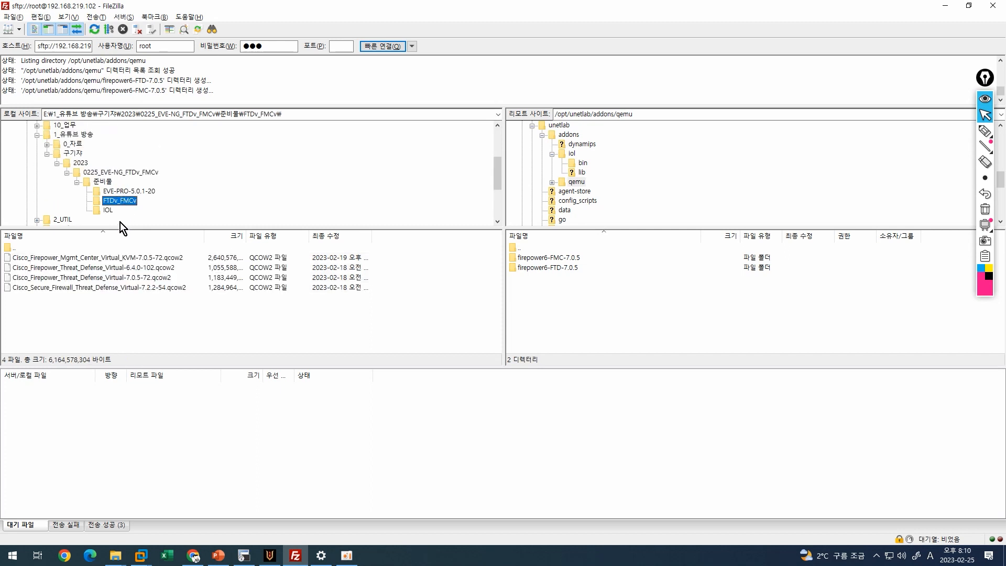
left_click(138, 309)
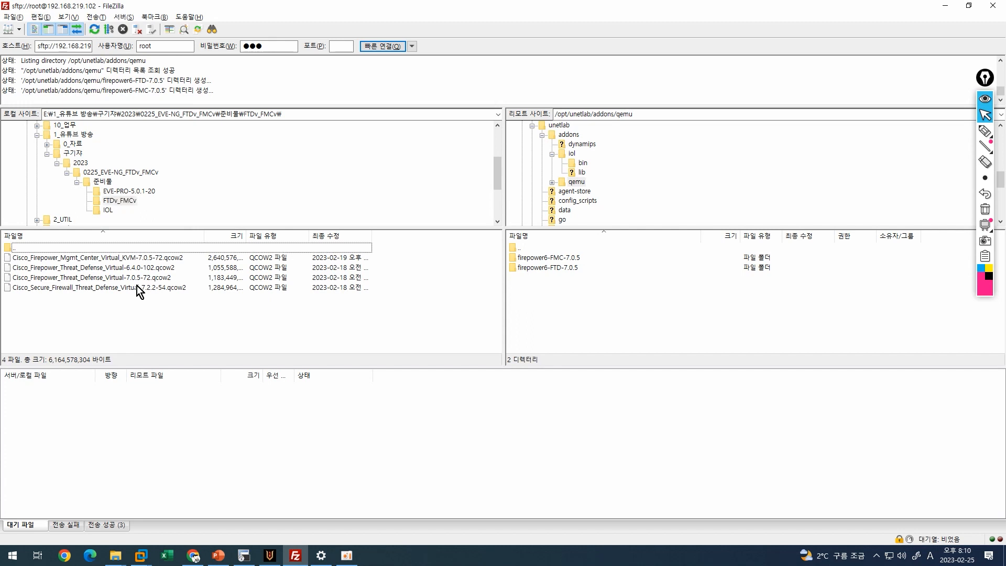
left_click(107, 256)
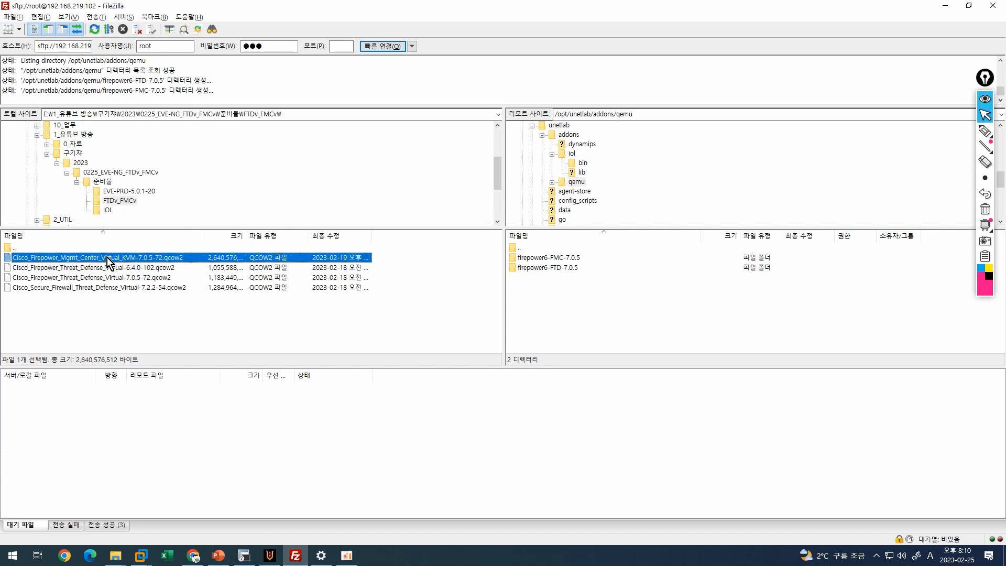
left_click_drag(106, 256, 542, 262)
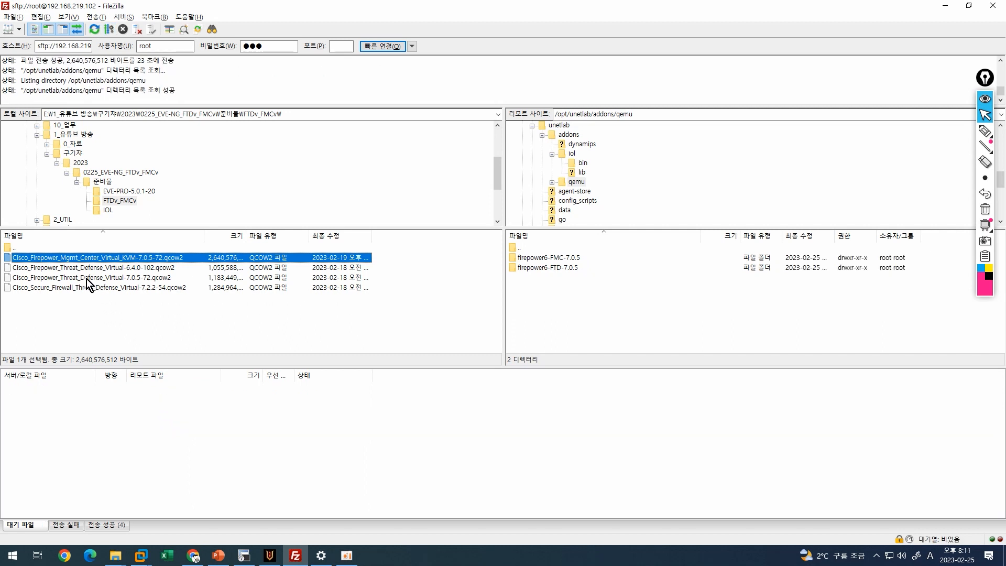
Upload the FTD 7.0.5 qcow2 image into firepower6-FTD-7.0.5 and check the FMC folder.
left_click_drag(87, 278, 541, 269)
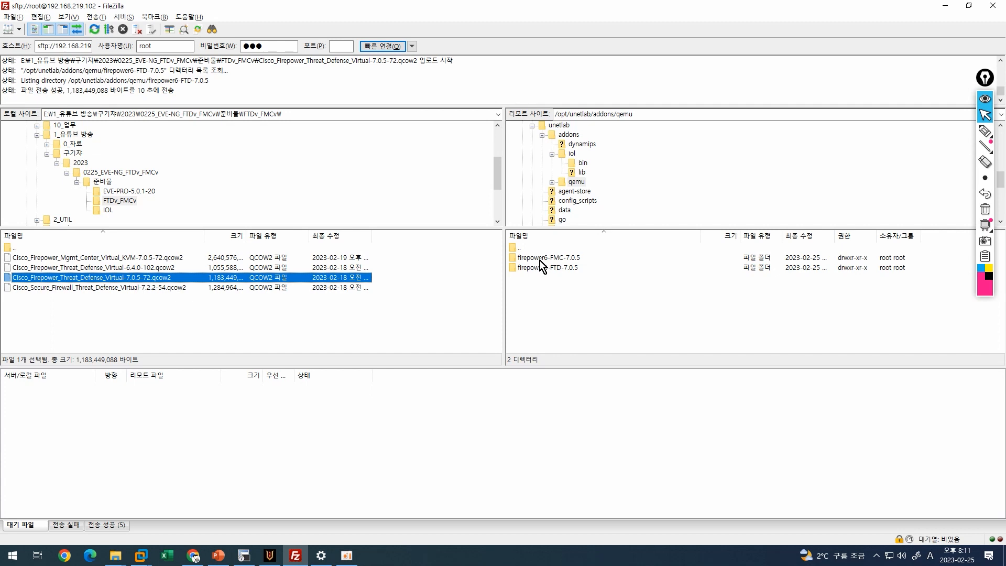
double_click(539, 258)
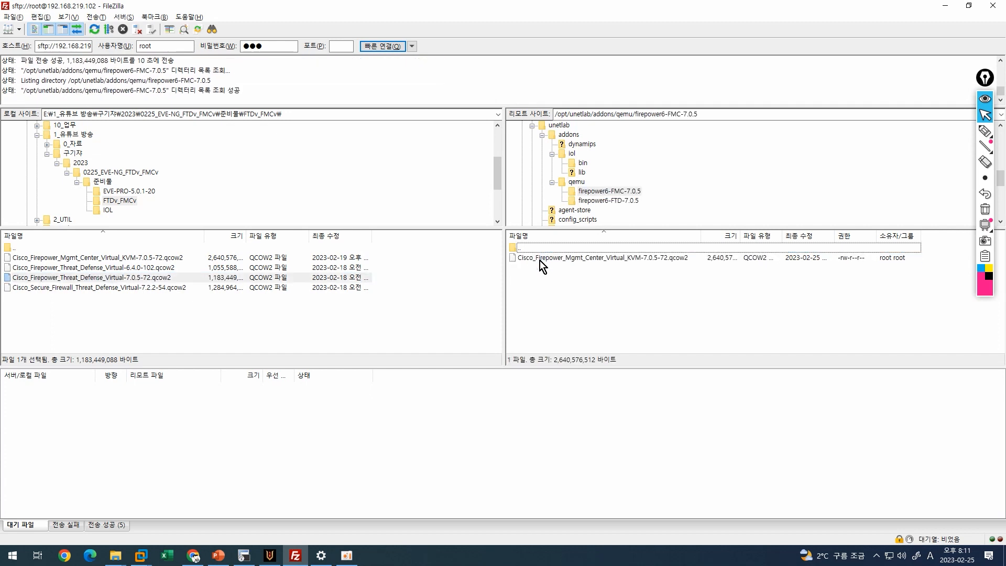
left_click(541, 259)
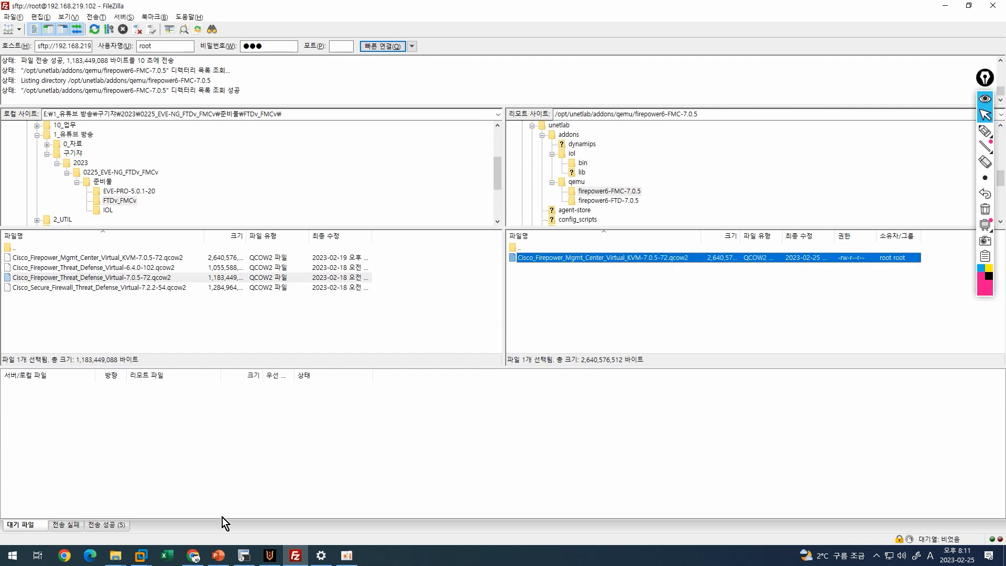
left_click(193, 555)
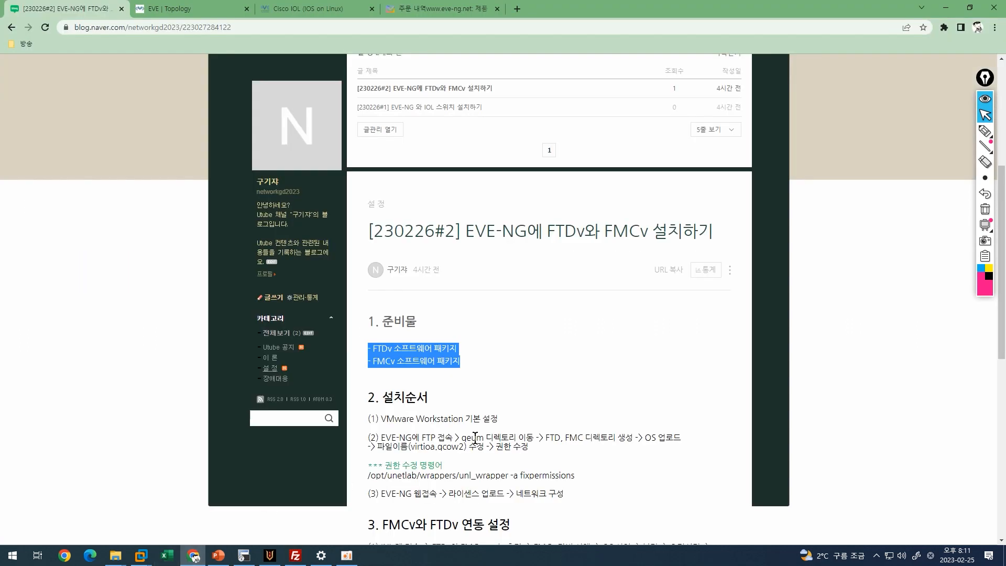
Copy the file name virtioa.qcow2 from installation step (2) of the blog post.
left_click_drag(462, 447, 409, 447)
right_click(409, 448)
left_click(432, 457)
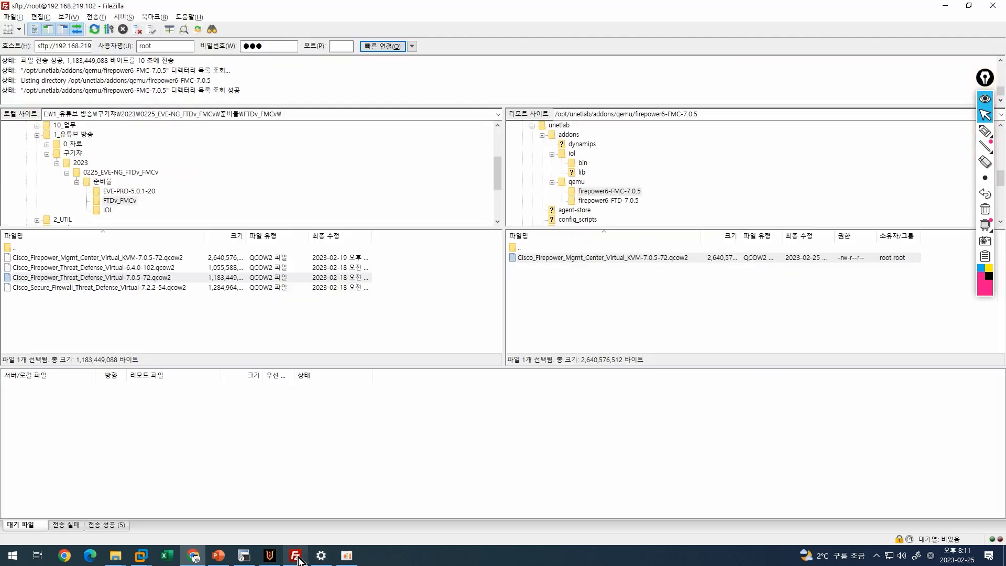
left_click(295, 556)
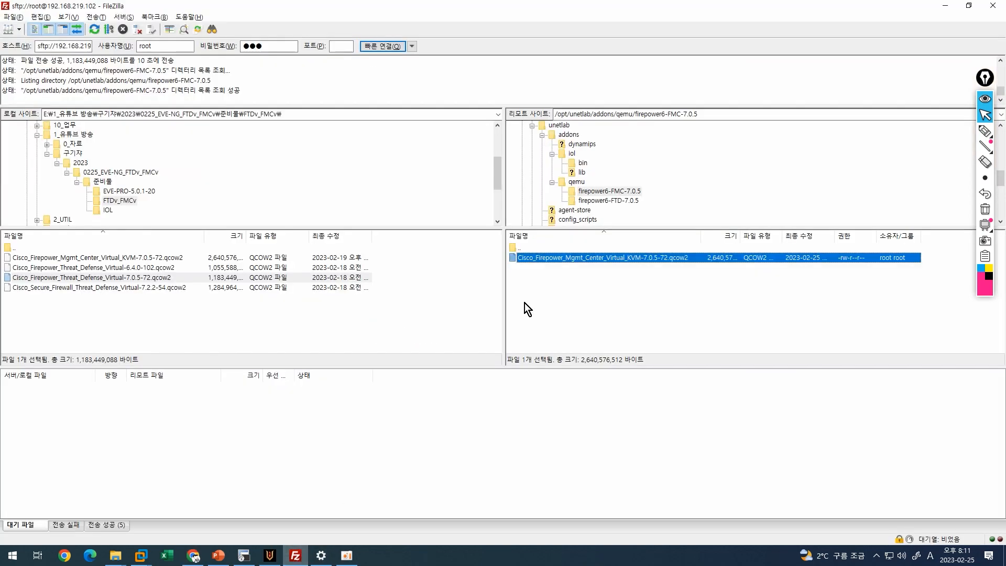
Rename the FMC image in firepower6-FMC-7.0.5 to virtioa.qcow2.
left_click(567, 257)
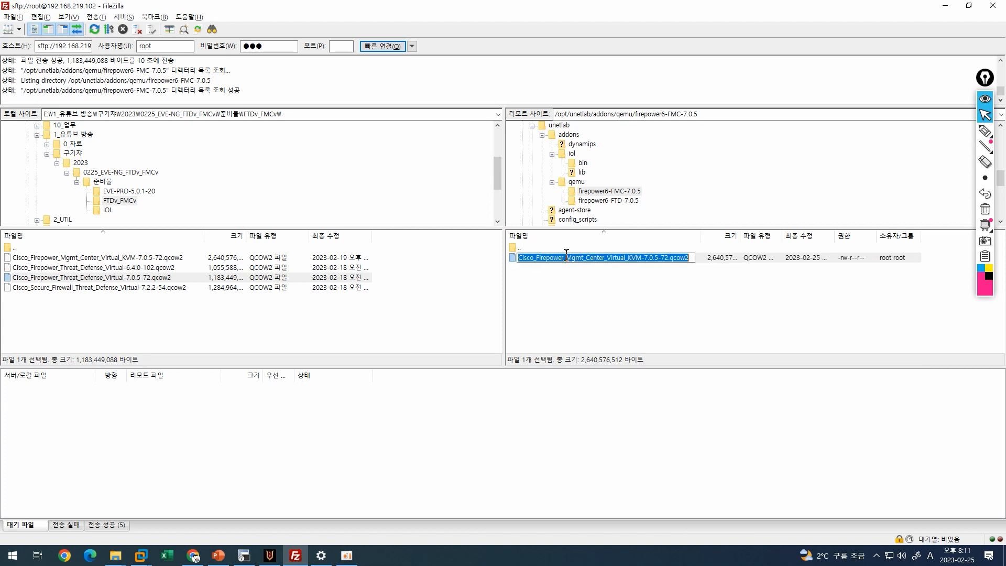
right_click(566, 257)
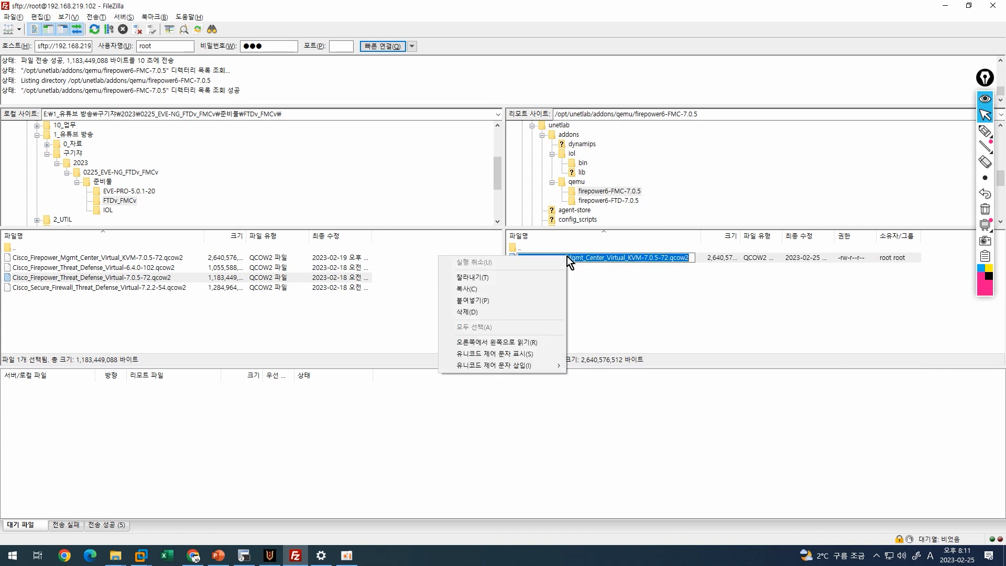
left_click(508, 304)
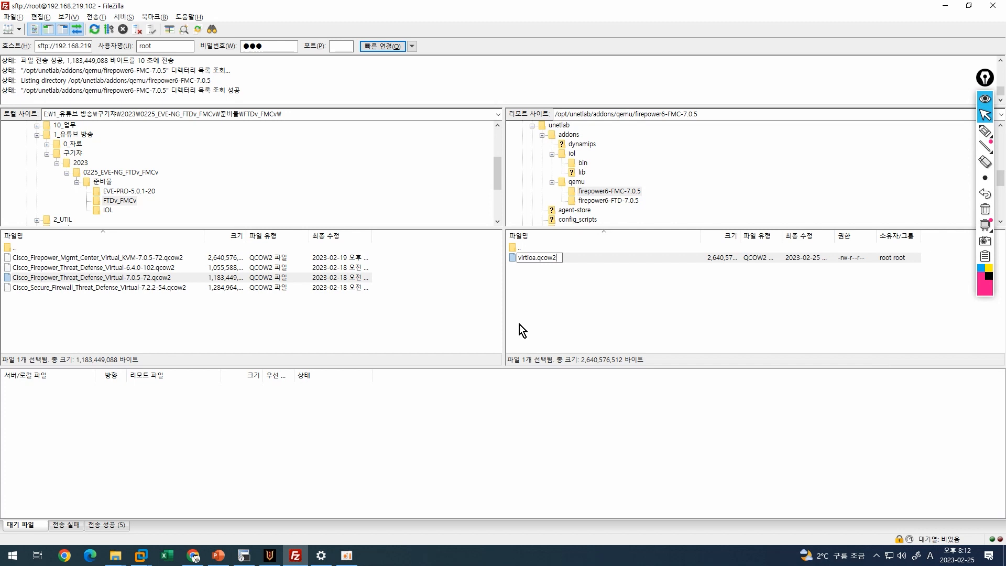
key("Return")
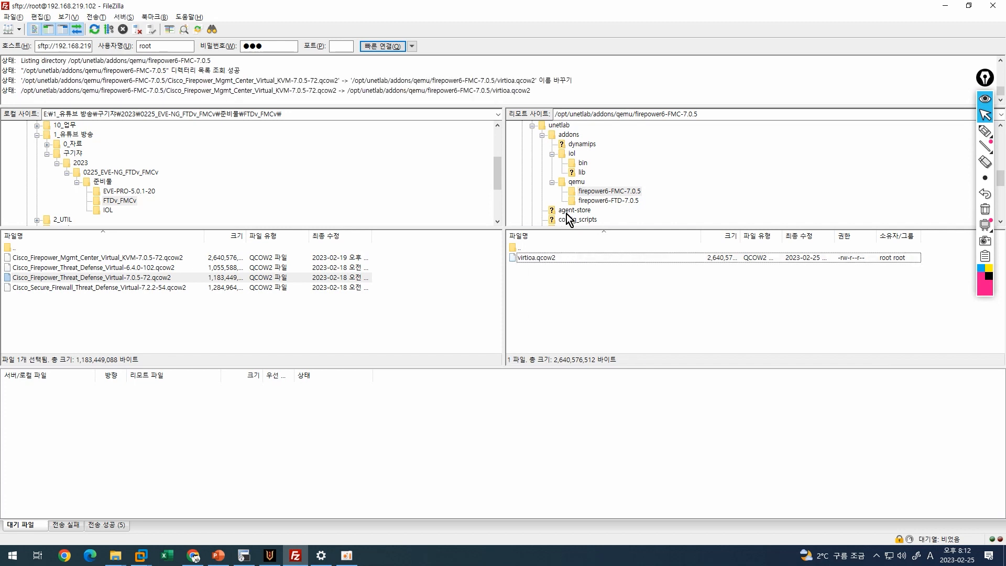
Rename the FTD image in firepower6-FTD-7.0.5 to virtioa.qcow2 as well.
left_click(594, 200)
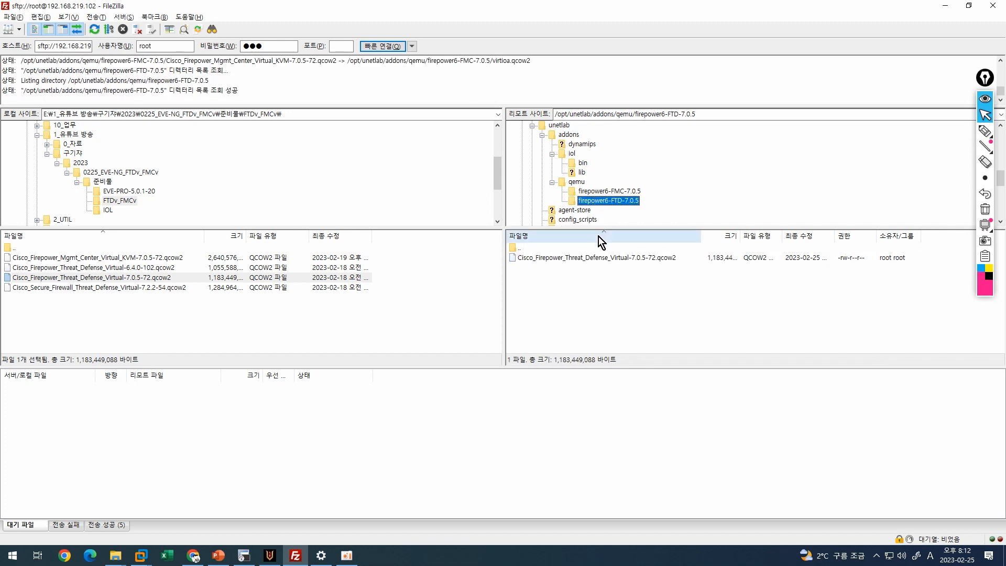
left_click(589, 258)
right_click(590, 258)
left_click(643, 364)
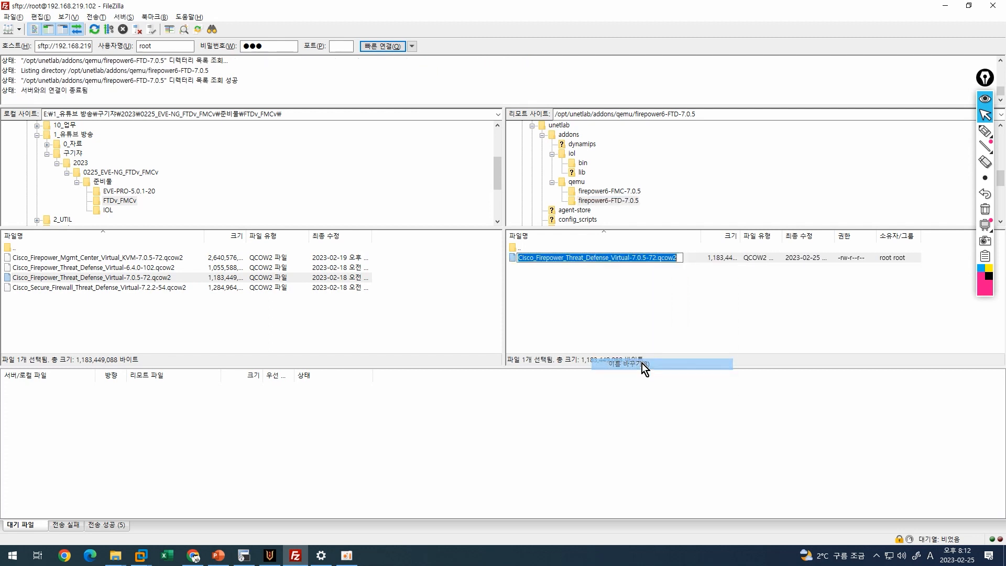
key("ctrl+v")
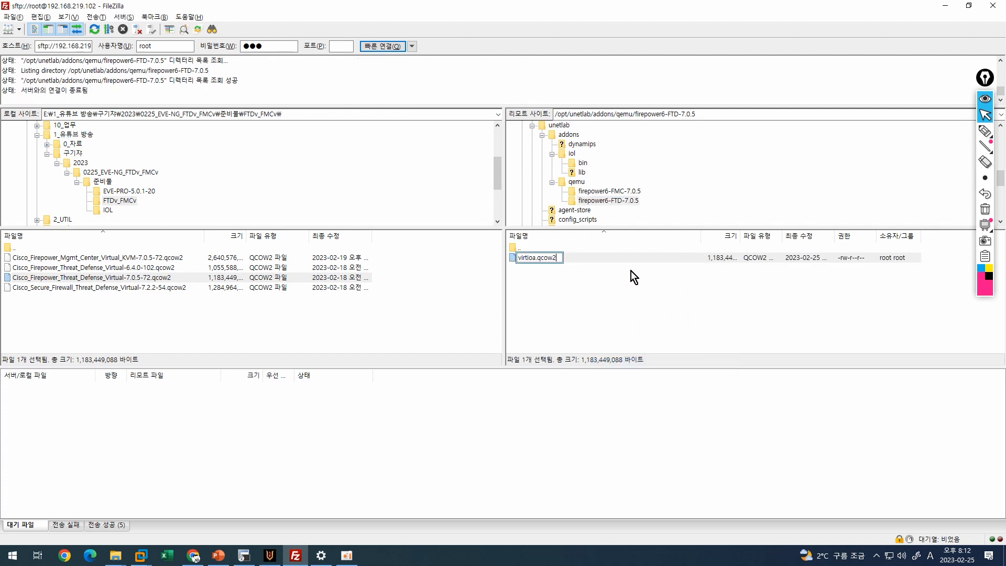
left_click(631, 272)
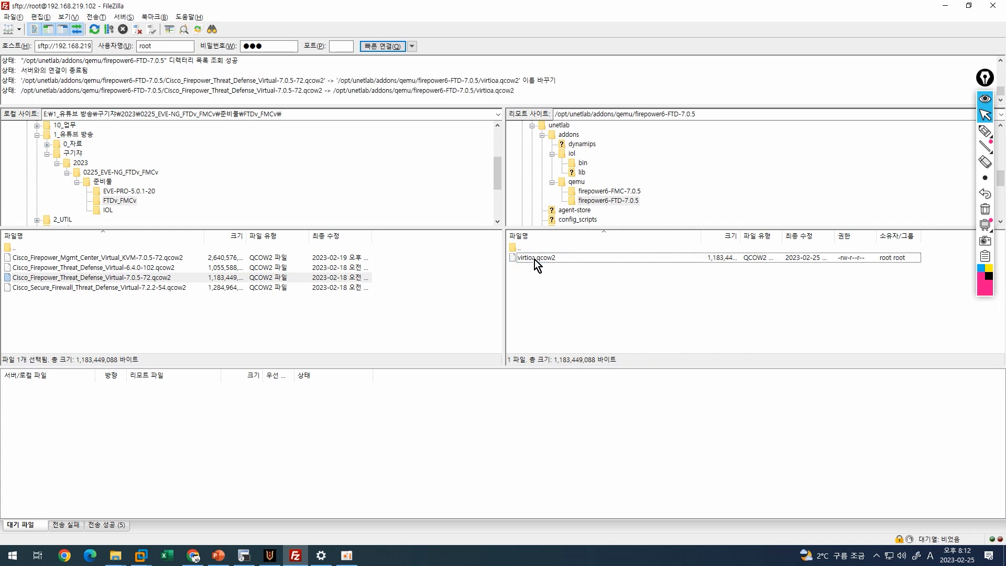
left_click(245, 556)
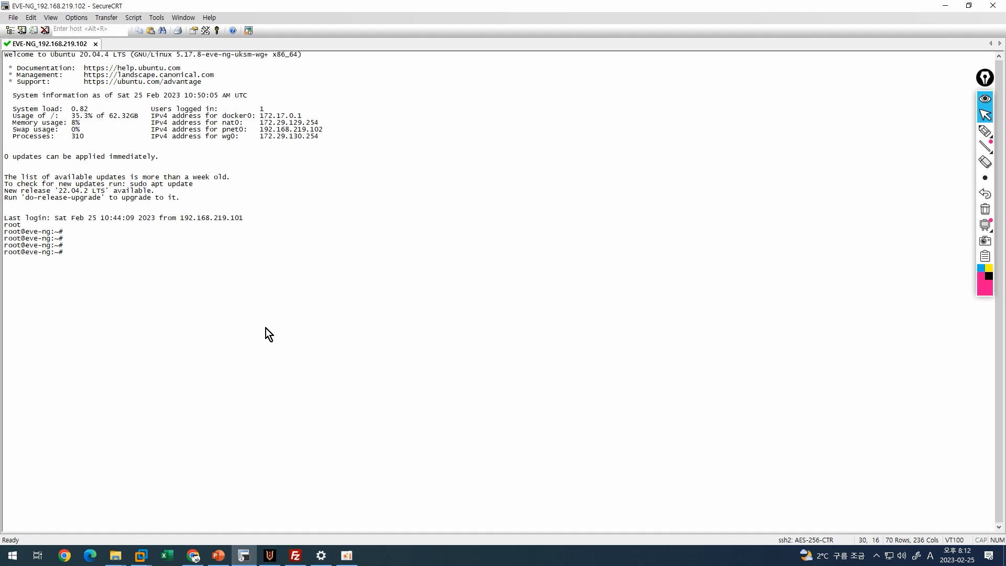
Change to /opt/unetlab/addons/qemu/ and run ls -al to list both firepower6 folders.
type("cd /opt/un")
key("Tab")
type("ad")
key("Tab")
type("qe")
key("Tab")
key("Return")
key("Return")
key("Return")
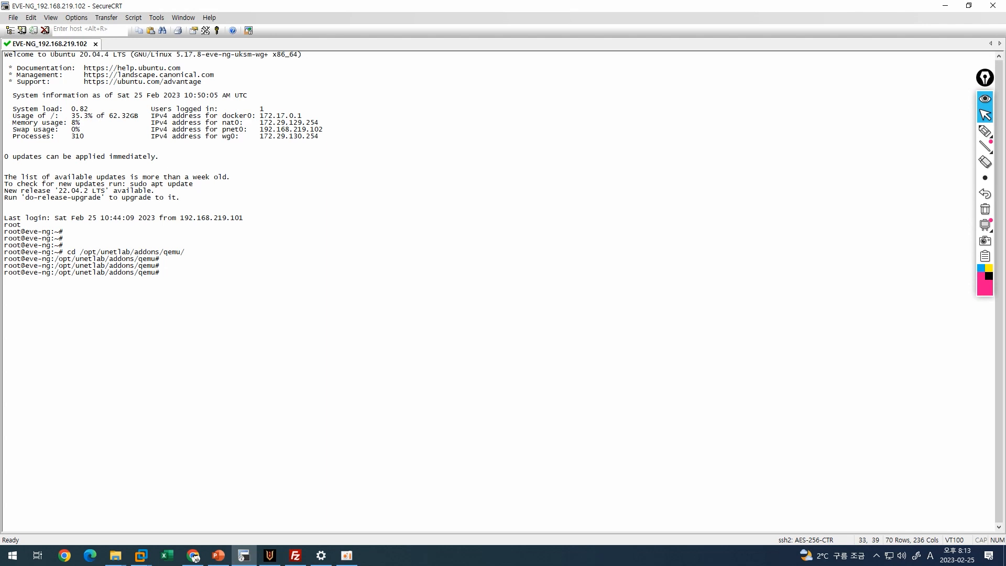
type("ls -al")
key("Return")
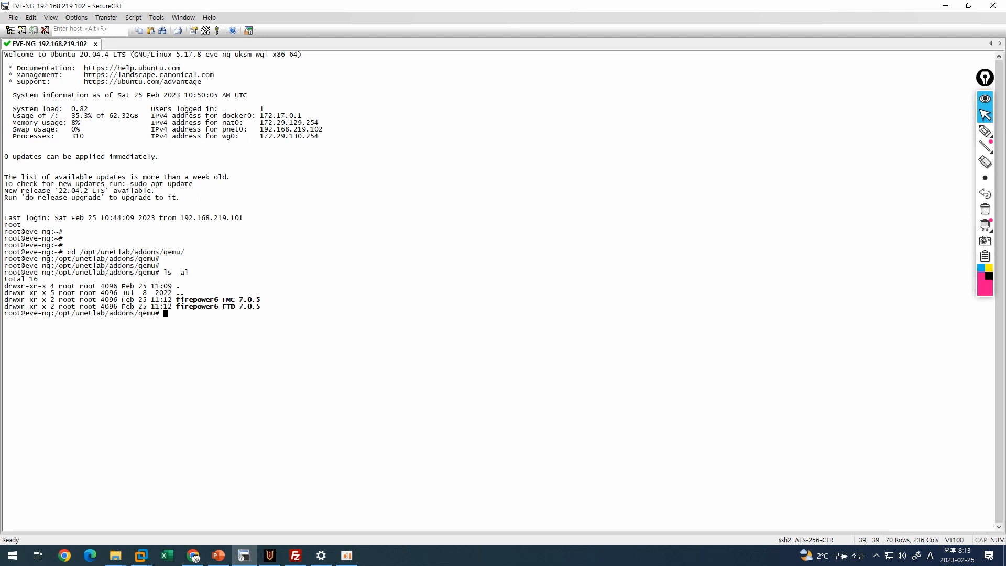
key("Return")
key("Return")
key("Return")
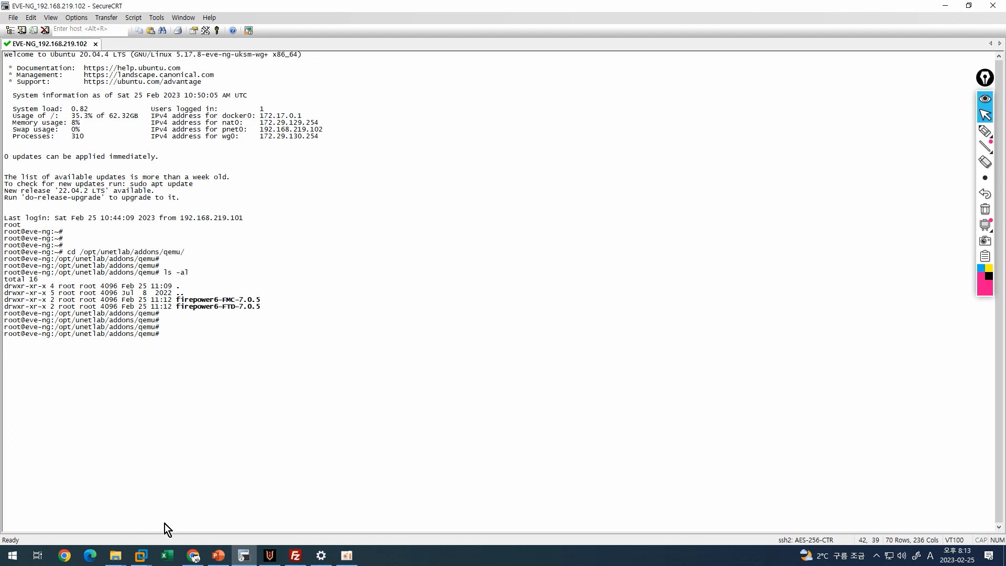
Select the '/opt/unetlab/wrappers/unl_wrapper -a fixpermissions' line in the blog guide.
mouse_move(195, 554)
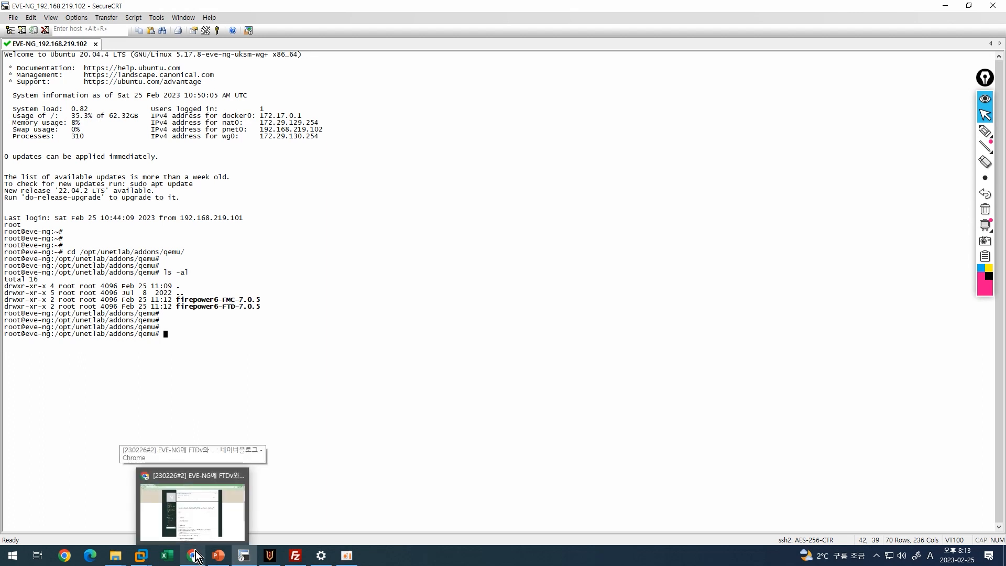
left_click(196, 529)
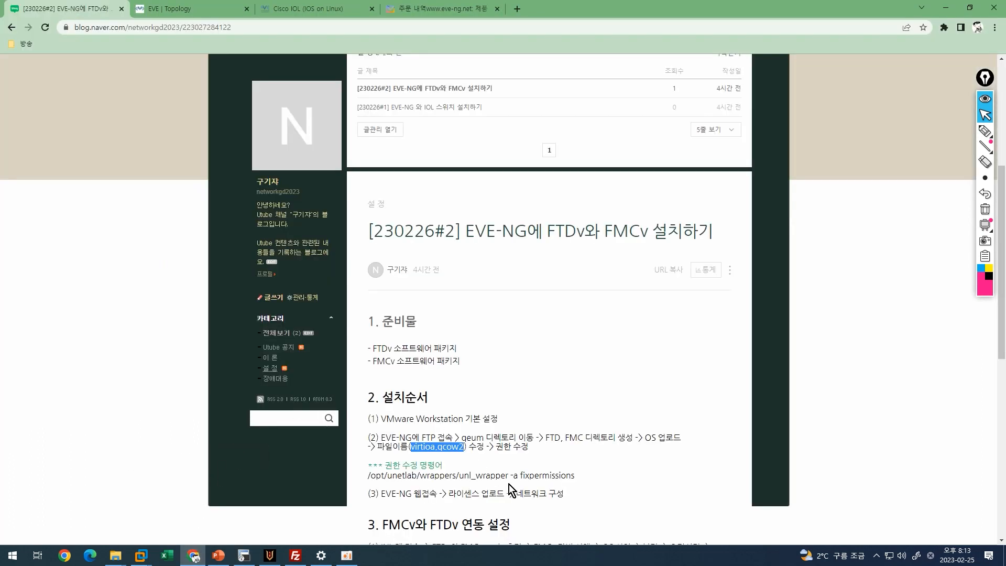
left_click_drag(580, 478, 366, 476)
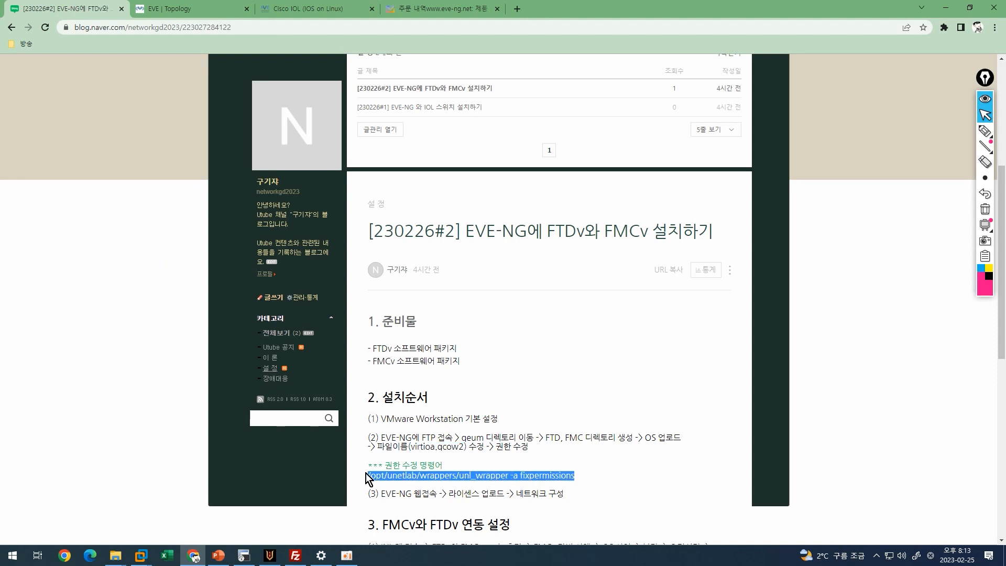
right_click(388, 476)
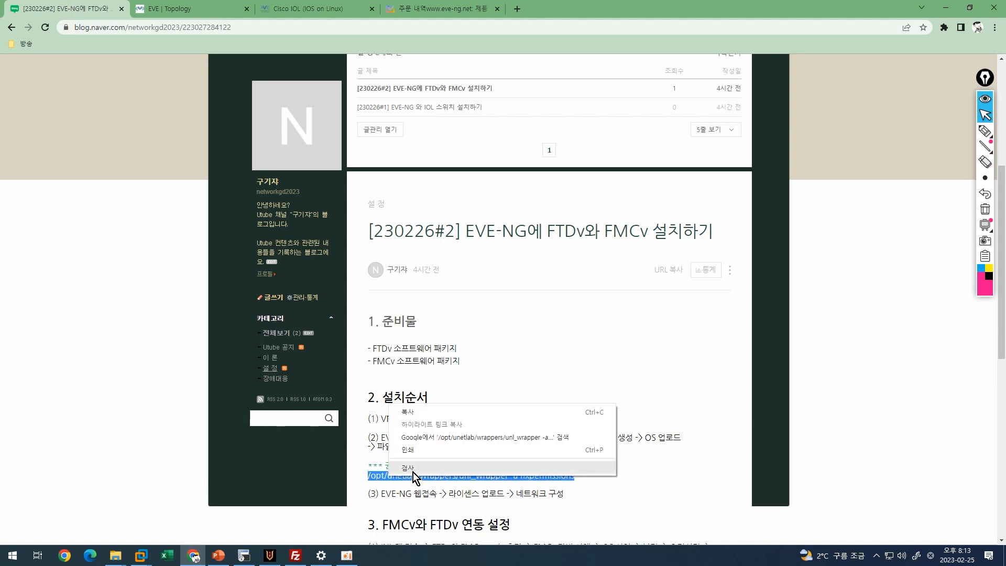
Run unl_wrapper -a fixpermissions in SecureCRT and confirm Online Check state: Valid.
left_click(413, 418)
left_click(243, 555)
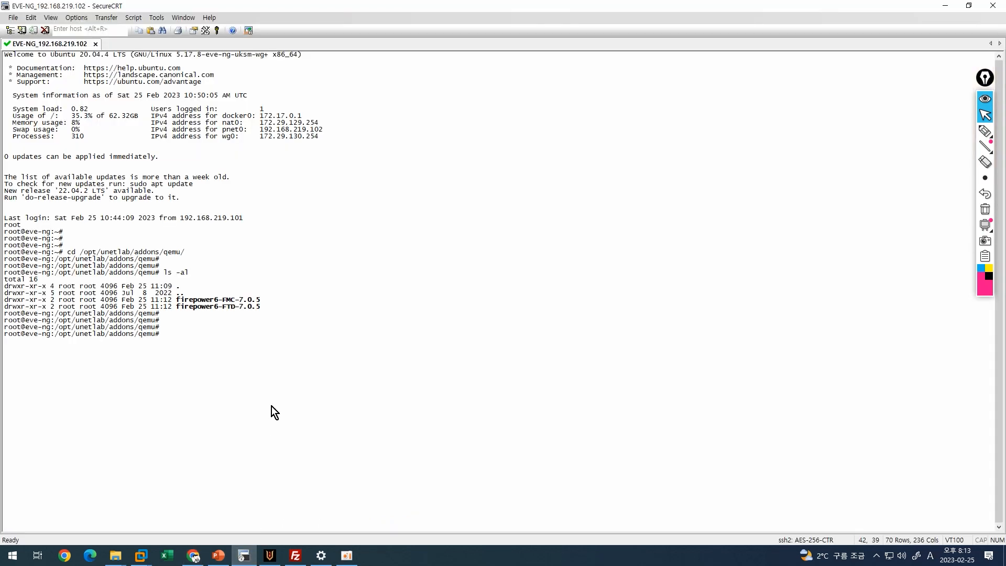
right_click(216, 337)
key("Return")
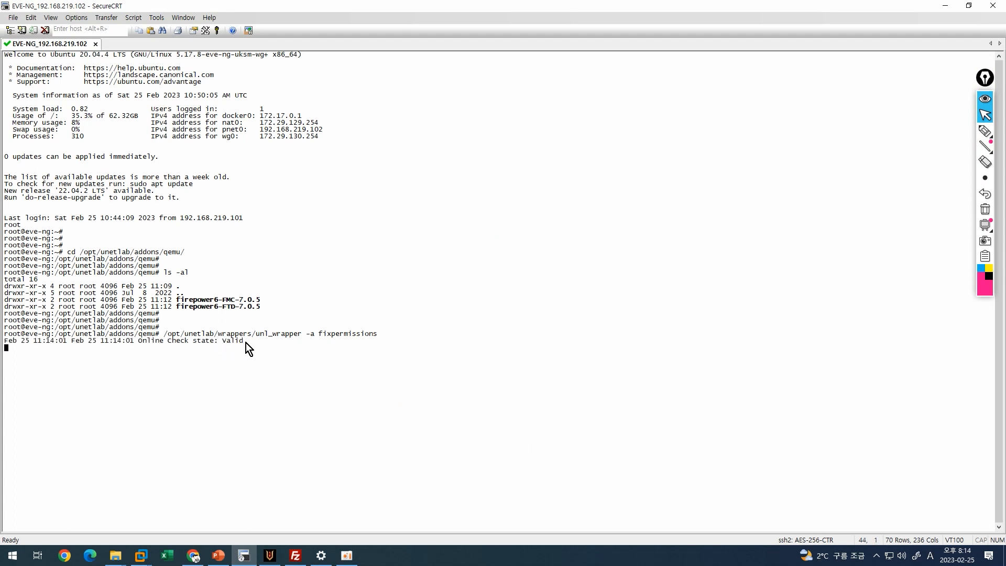
left_click_drag(246, 343, 224, 343)
left_click(224, 353)
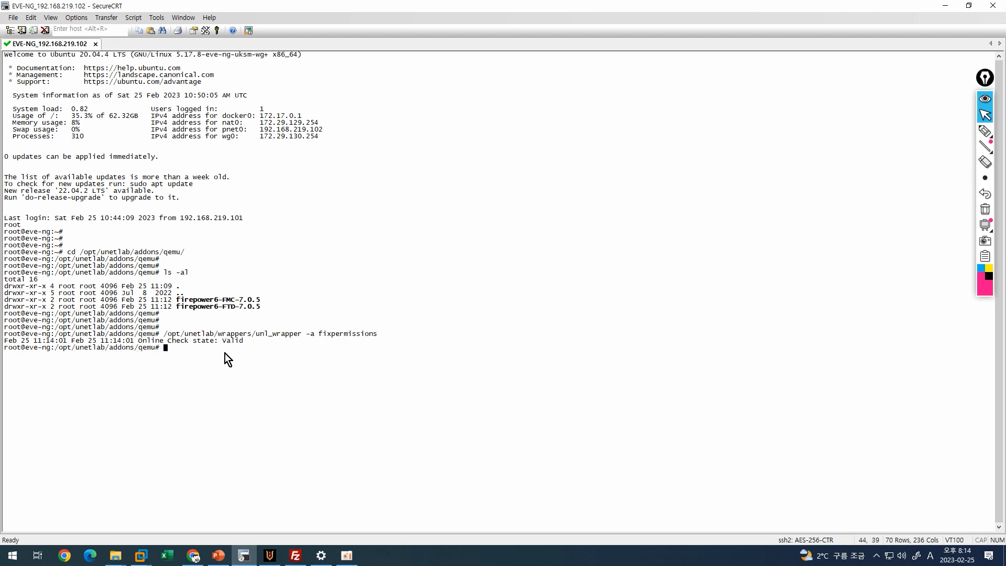
left_click(194, 554)
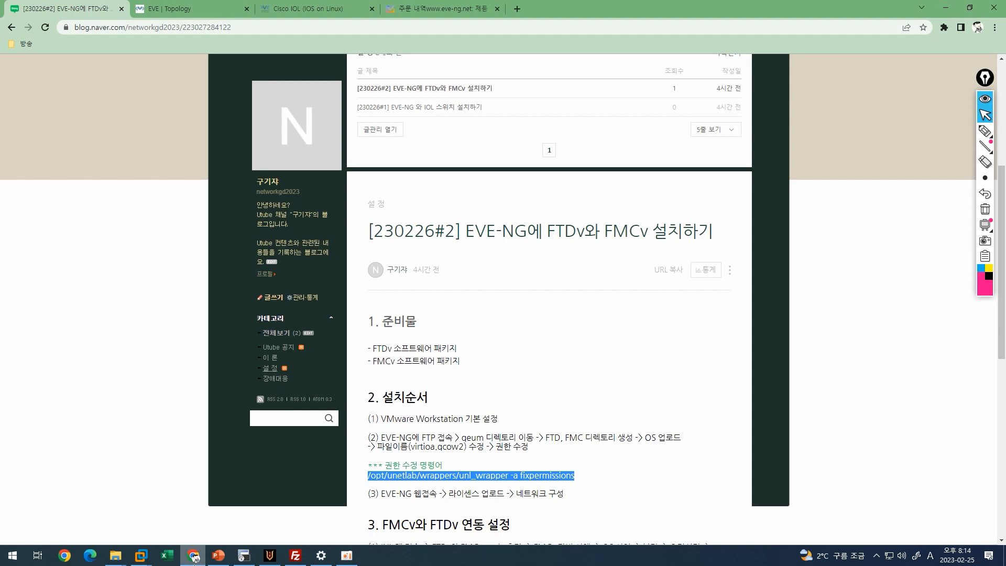
left_click(178, 6)
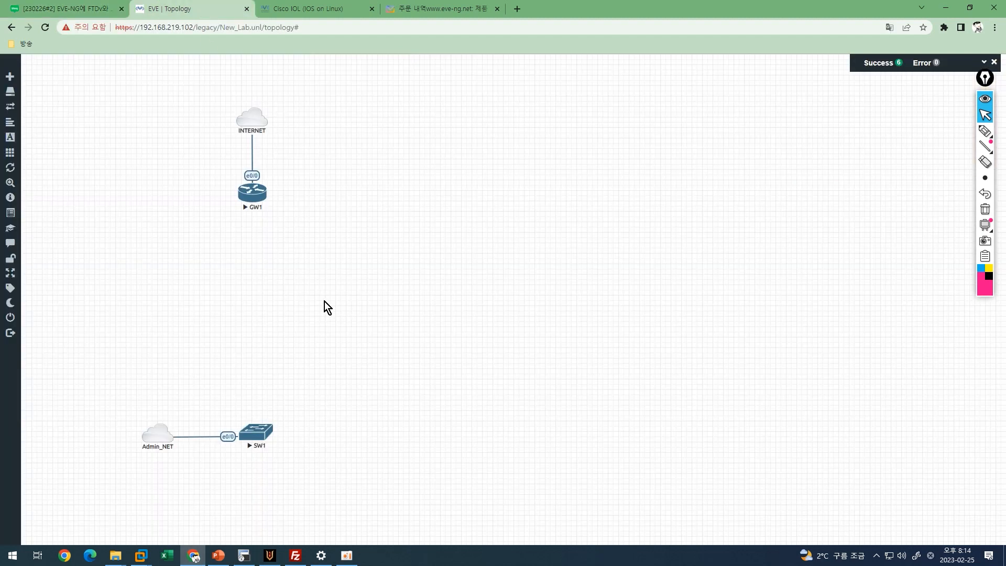
Add a Cisco FirePower 6 node named FMCv with the firepower6-FMC-7.0.5 image and Server.png icon.
right_click(246, 268)
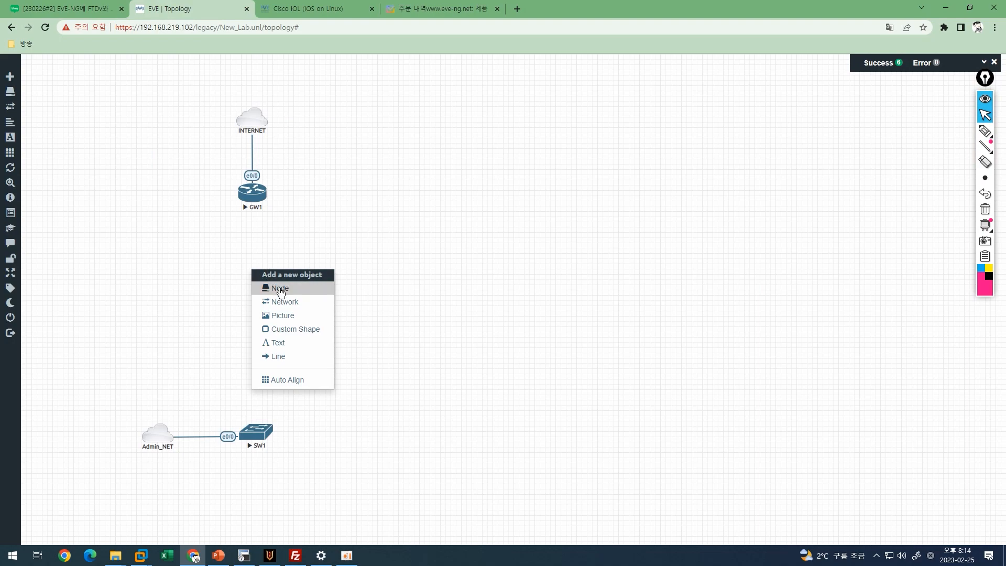
left_click(280, 290)
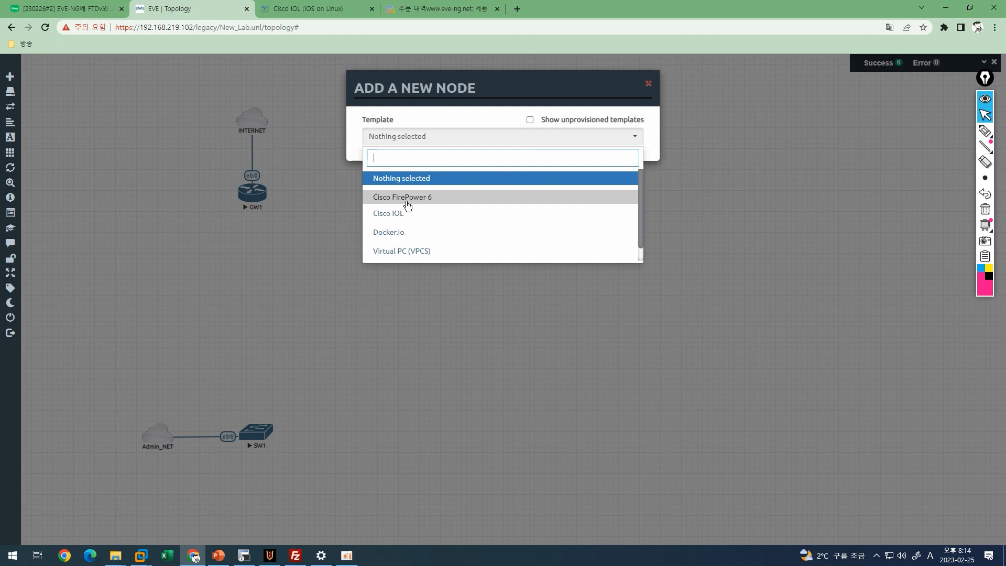
left_click(407, 205)
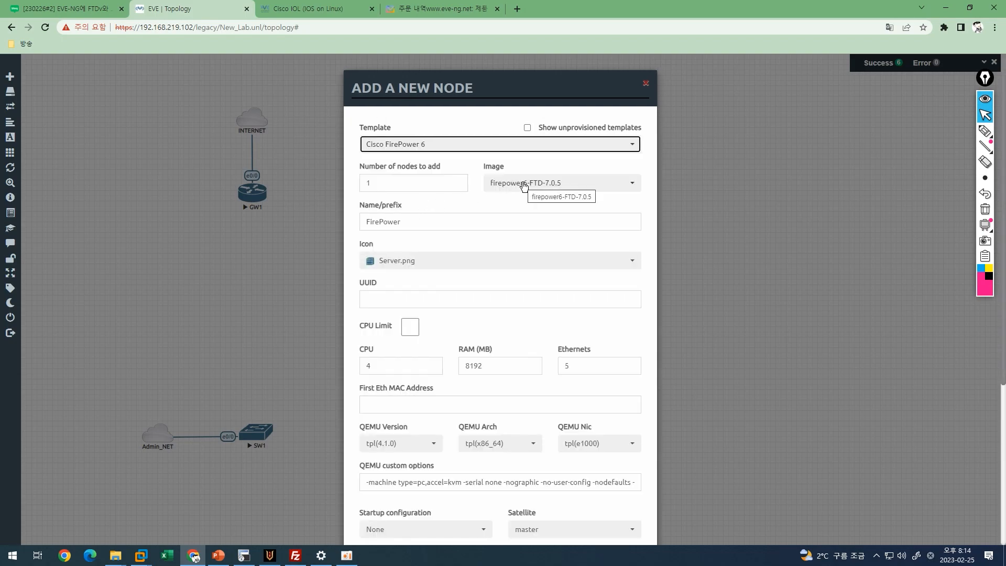
left_click(524, 186)
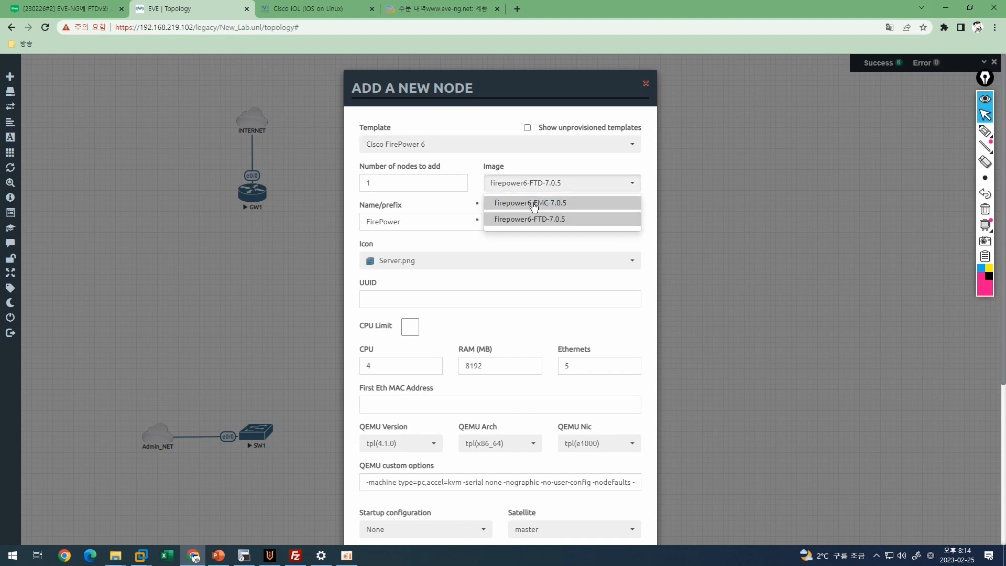
left_click(533, 204)
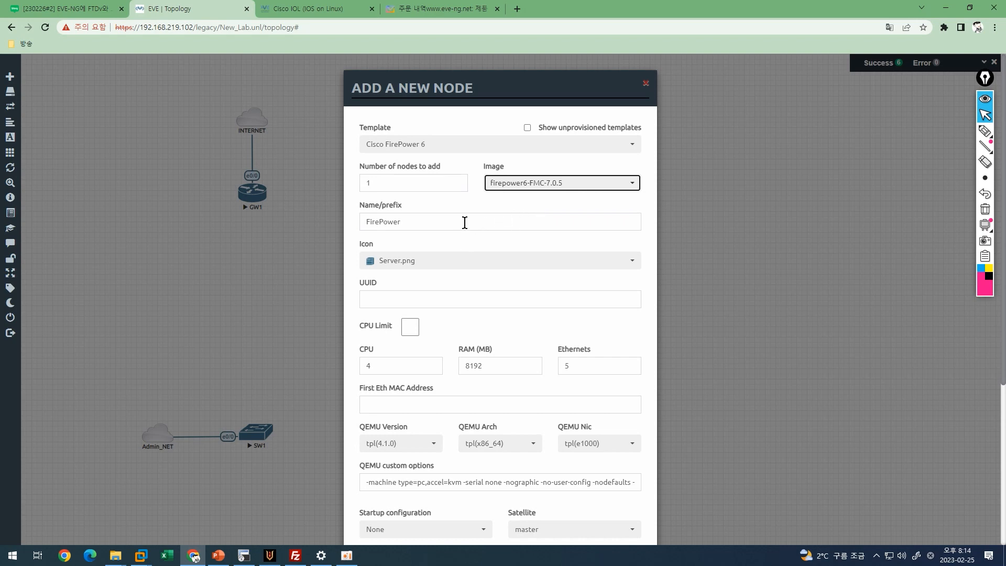
left_click_drag(464, 222, 331, 224)
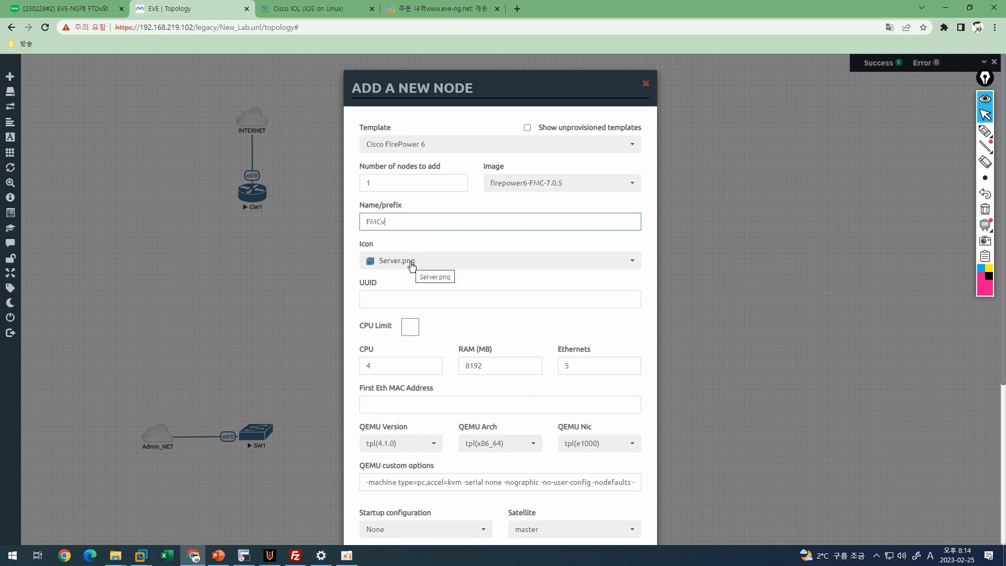
left_click(416, 260)
left_click(415, 260)
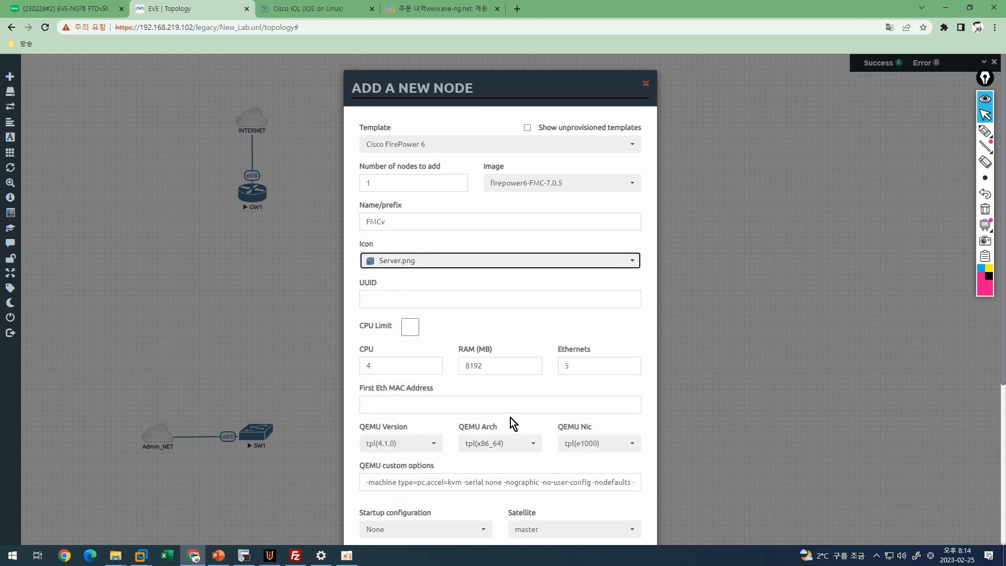
scroll(511, 426, "down", 5)
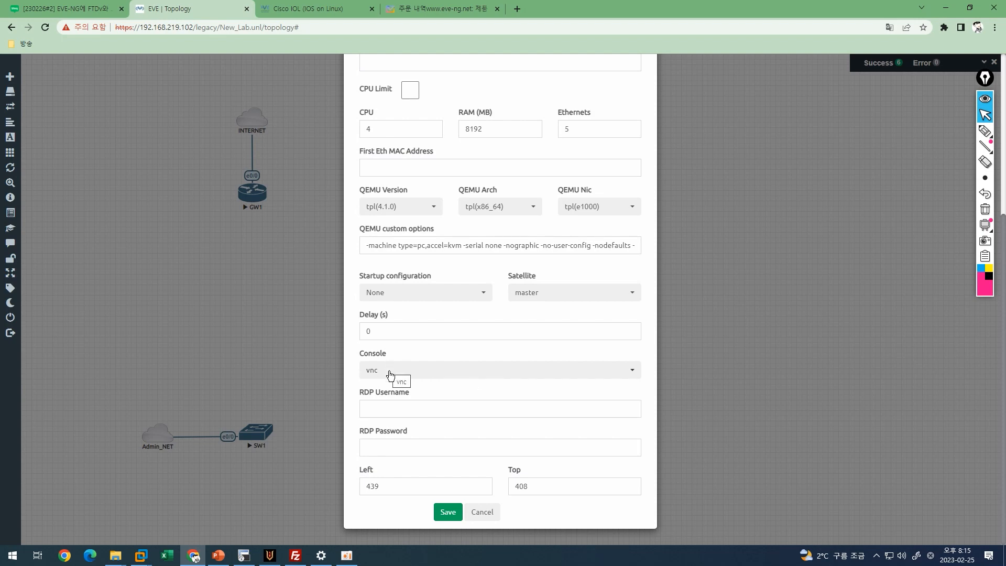
left_click(453, 512)
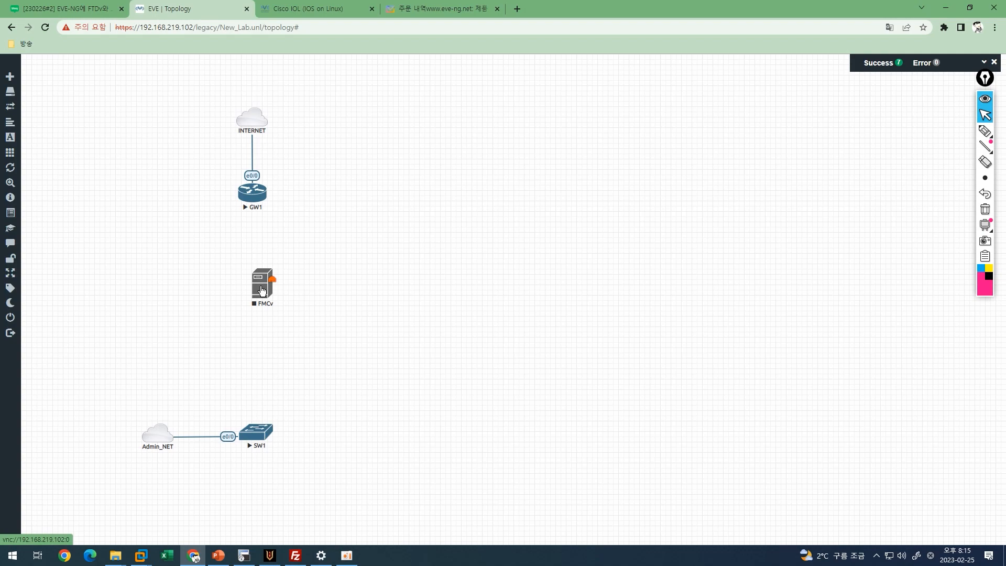
Place FMCv below SW1 and link FMCv's eth0 / mgmnt to SW1's e0/1.
left_click_drag(261, 289, 255, 503)
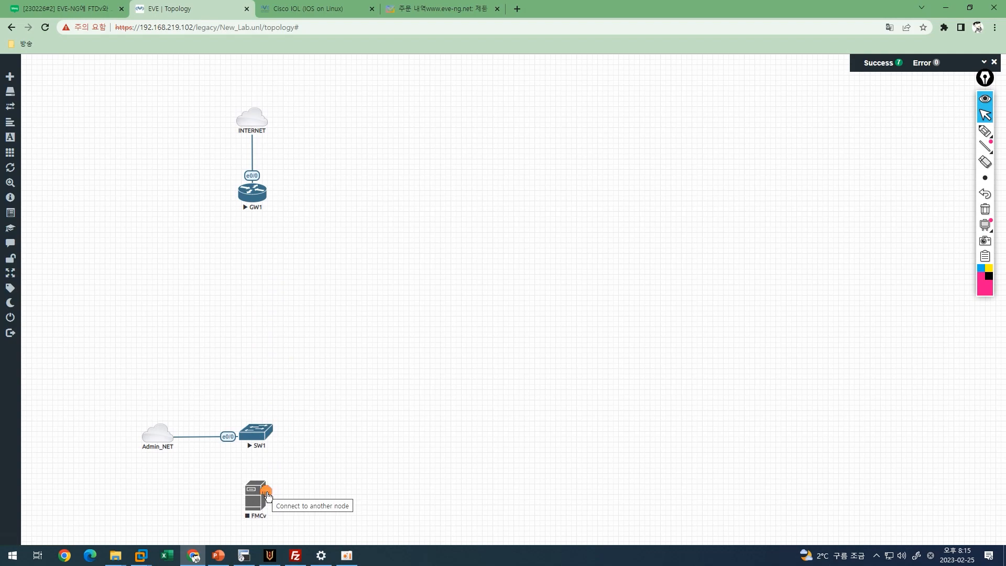
left_click_drag(267, 494, 261, 436)
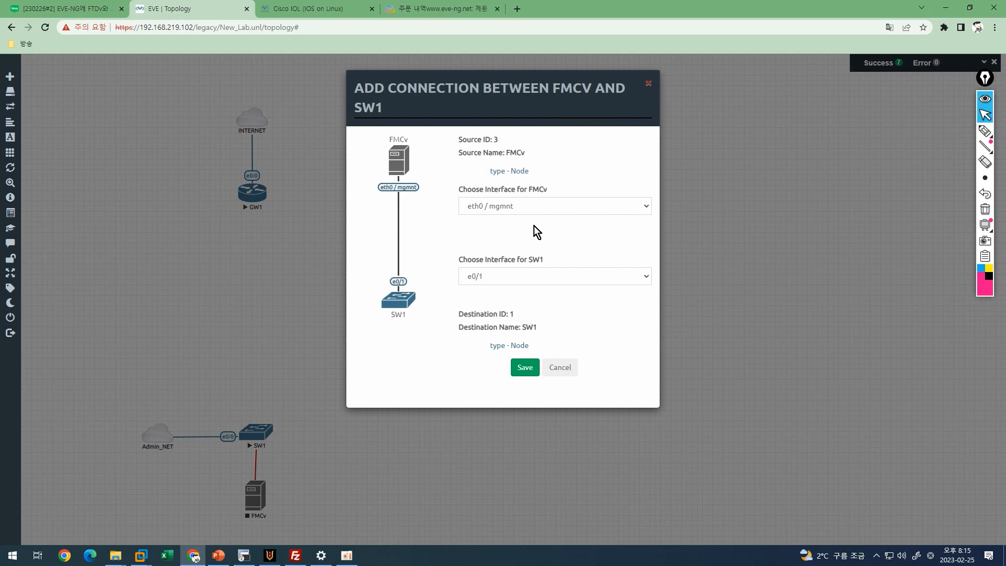
left_click(533, 206)
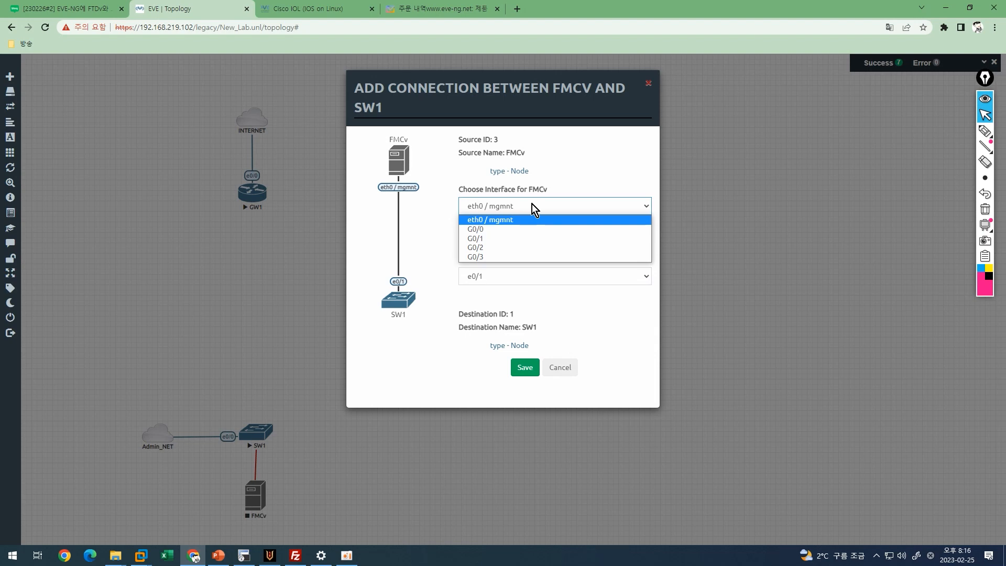
left_click(532, 204)
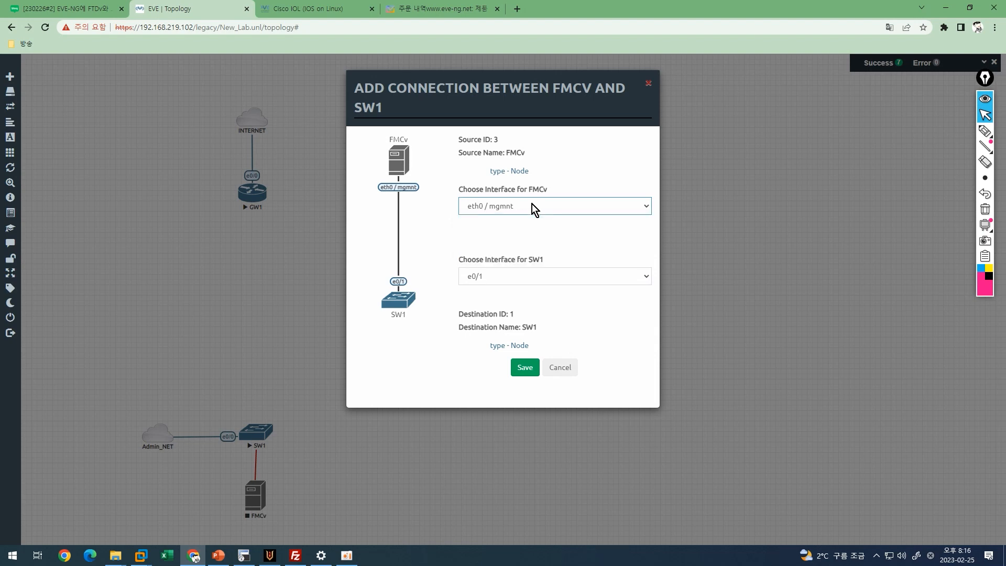
left_click(526, 275)
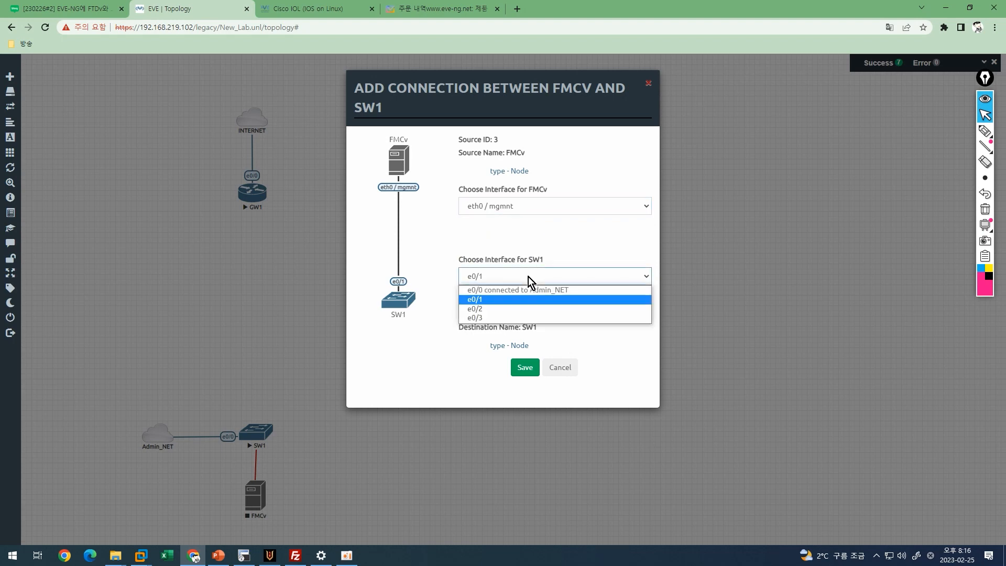
left_click(529, 299)
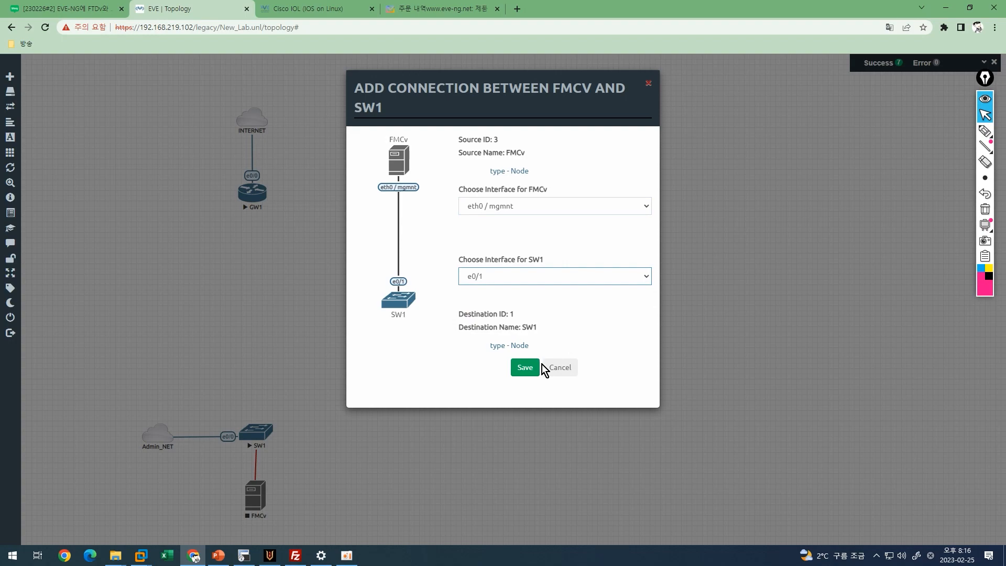
left_click(525, 368)
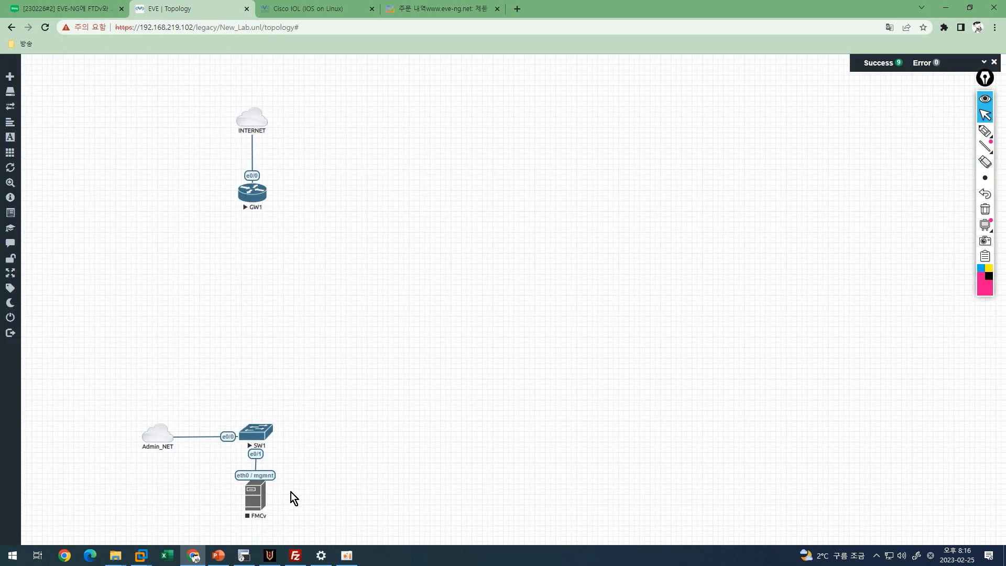
Move Admin_NET, SW1 and FMCv together higher on the canvas.
left_click_drag(255, 505, 255, 505)
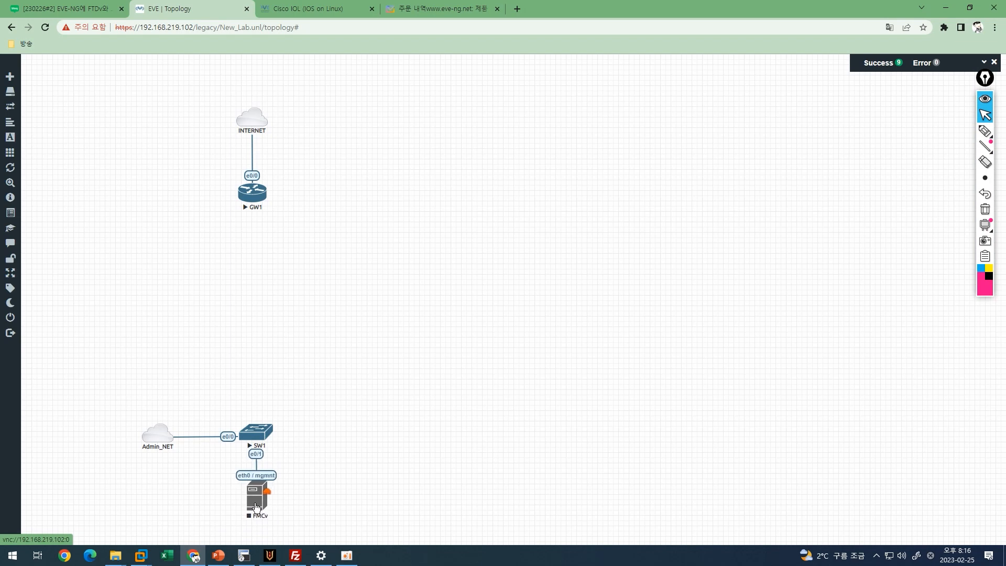
left_click_drag(107, 388, 325, 529)
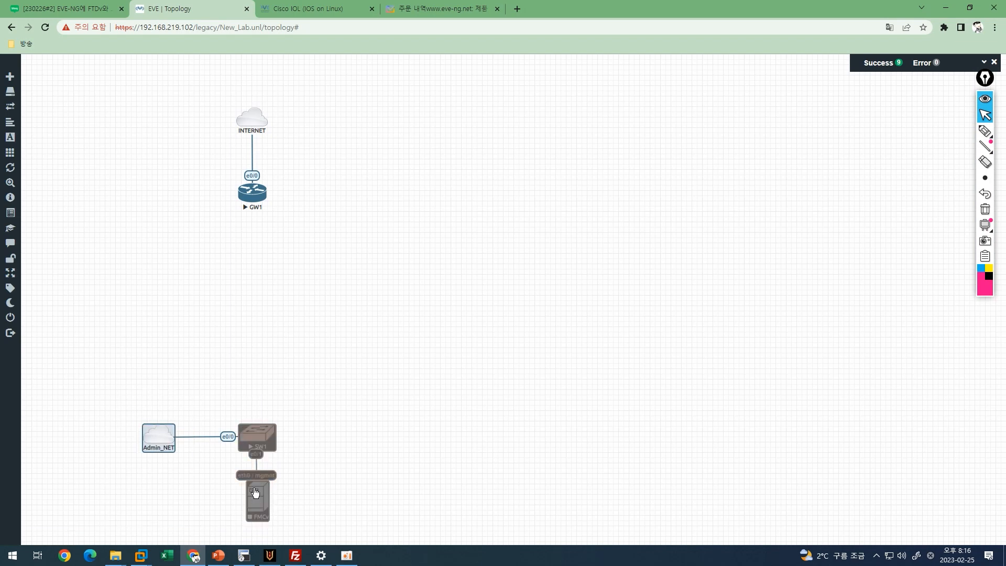
left_click_drag(255, 482, 246, 414)
left_click(248, 250)
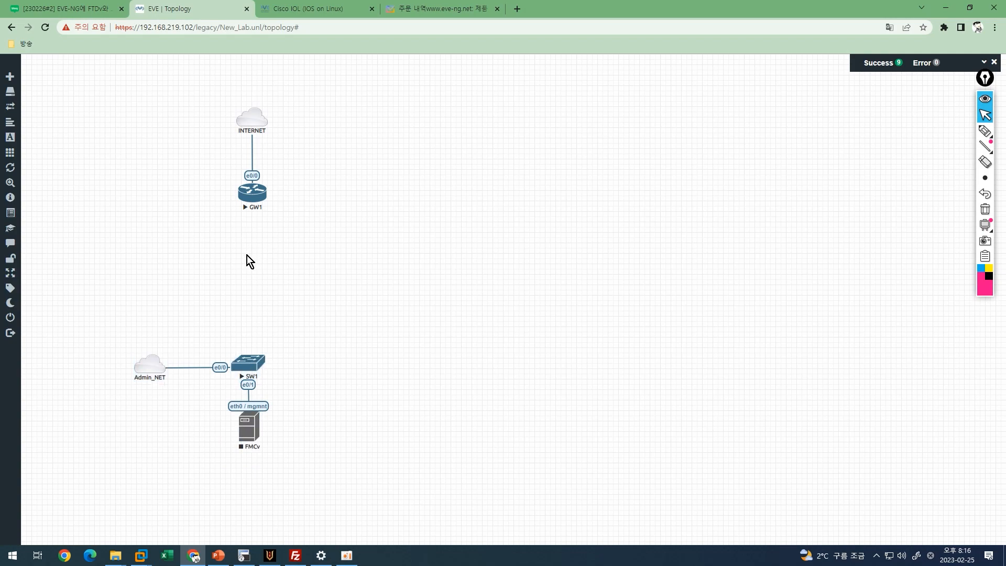
Add a Cisco FirePower 6 node and rename it FTDv.
right_click(247, 255)
left_click(281, 275)
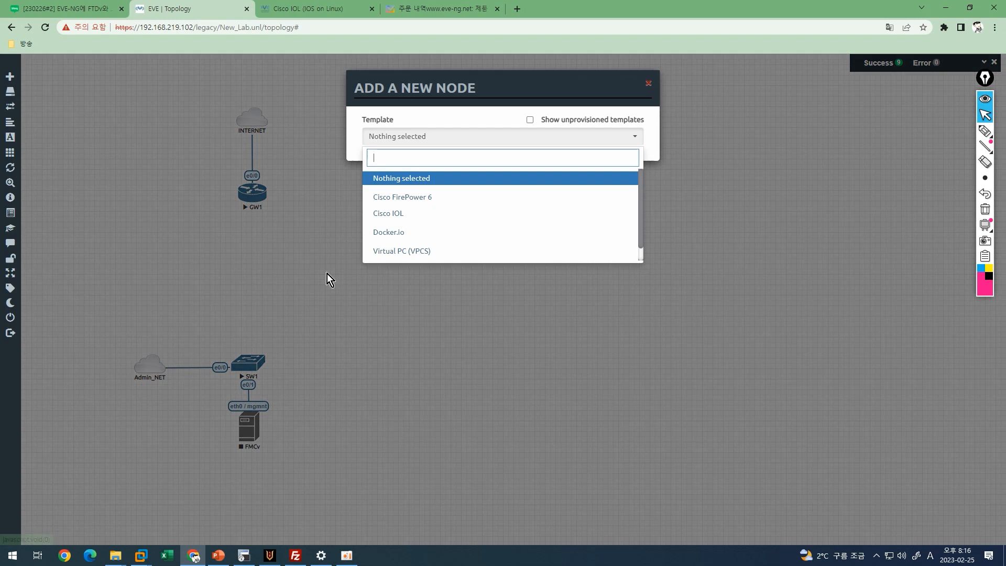
left_click(427, 203)
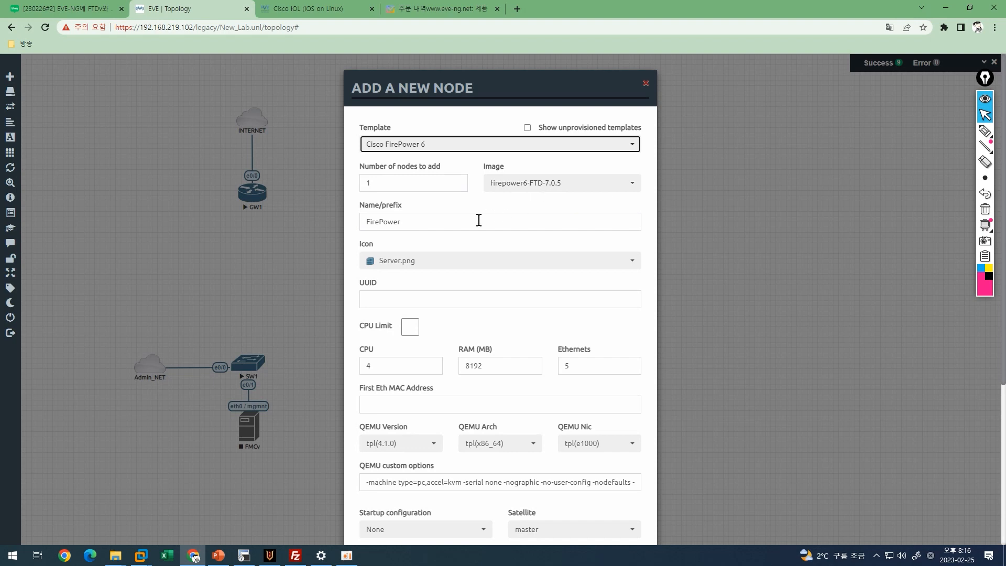
double_click(477, 222)
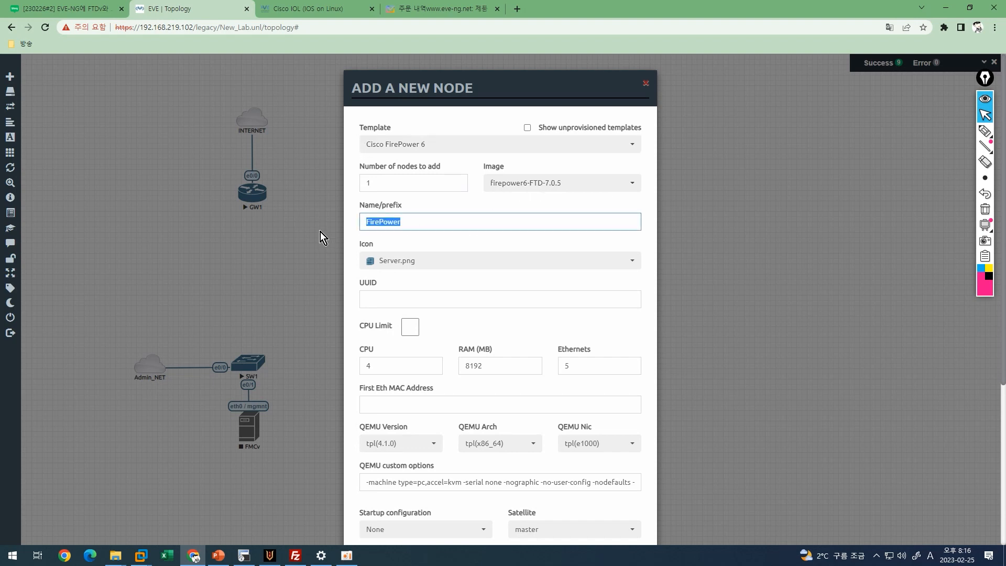
type("Dv")
Give FTDv the Firewall.png icon, create it, and place it between GW1 and SW1.
left_click(479, 268)
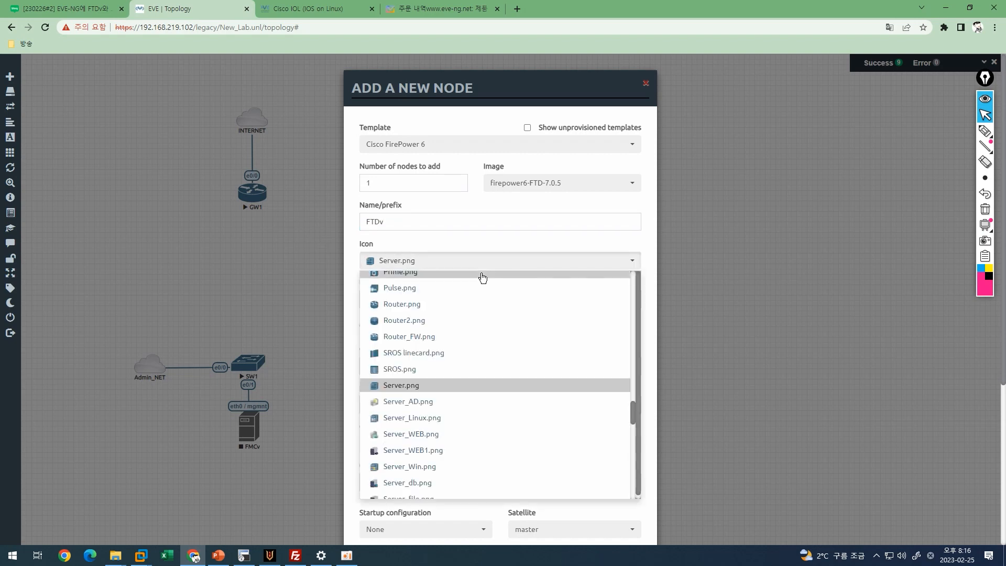
scroll(474, 344, "up", 10)
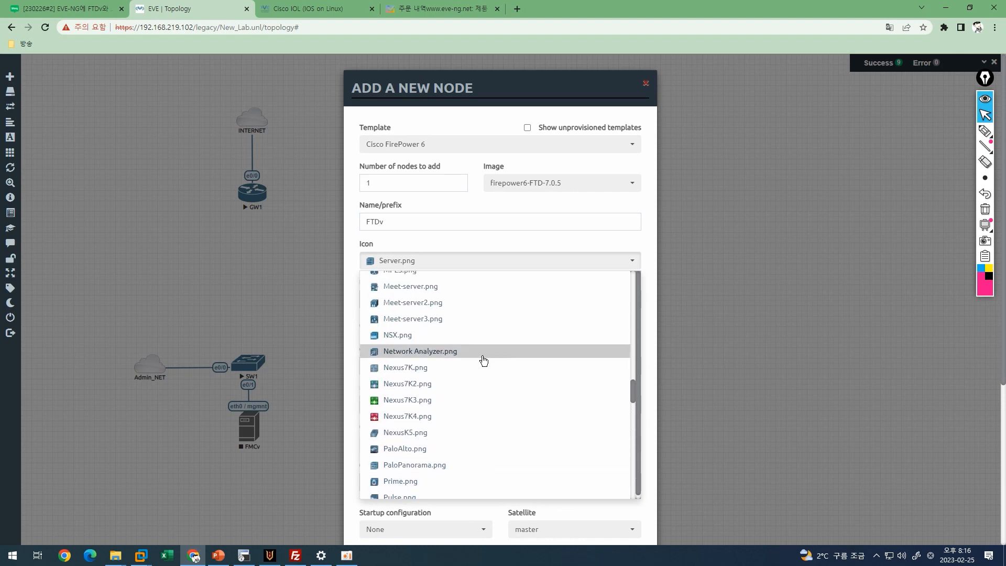
scroll(471, 360, "up", 5)
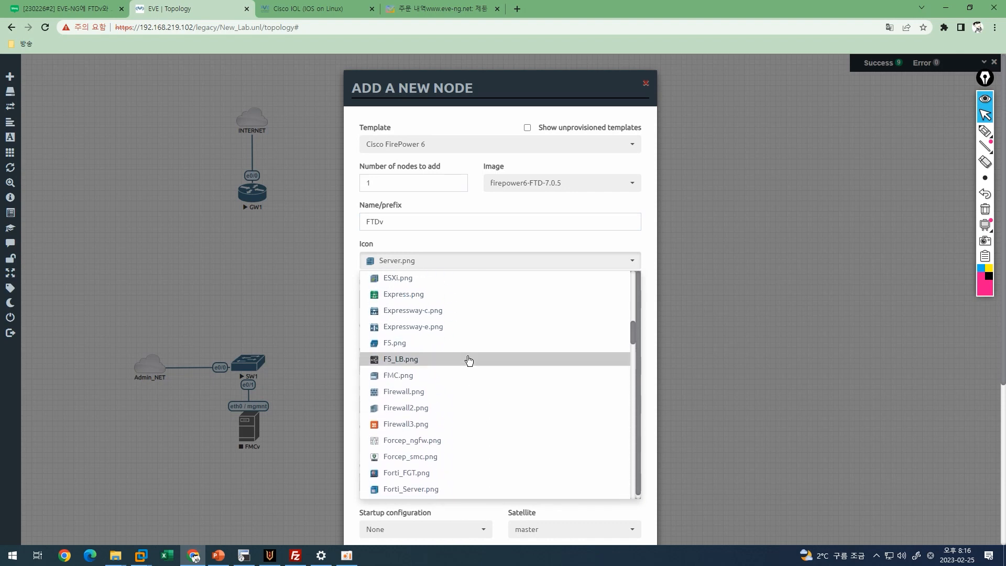
left_click(424, 394)
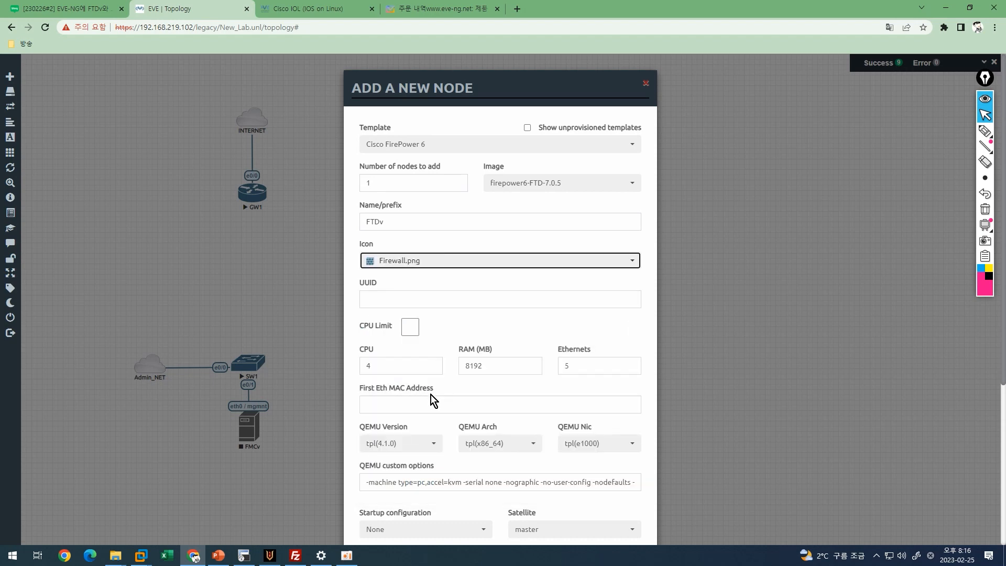
scroll(466, 384, "down", 3)
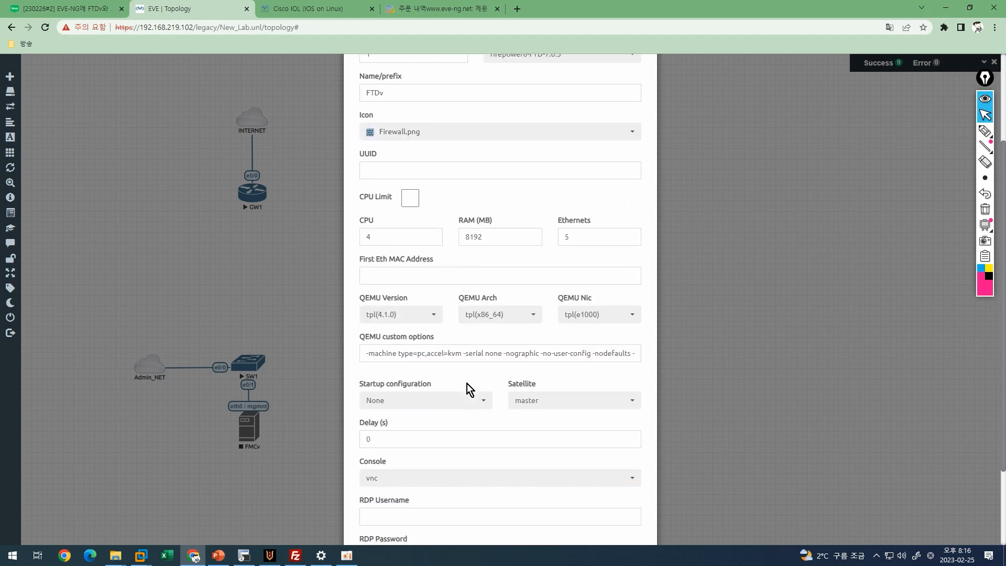
scroll(466, 383, "down", 2)
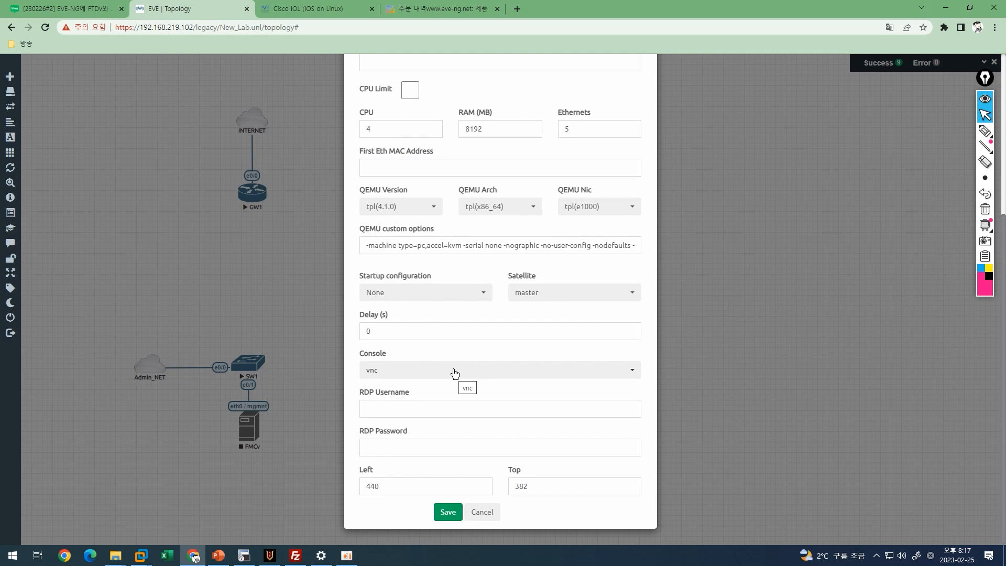
left_click(448, 512)
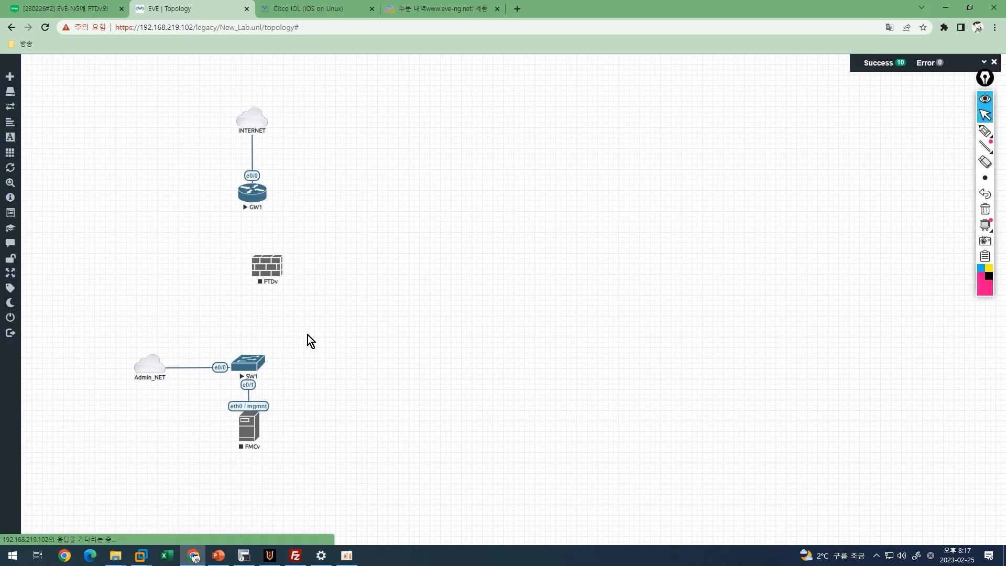
left_click_drag(263, 268, 248, 279)
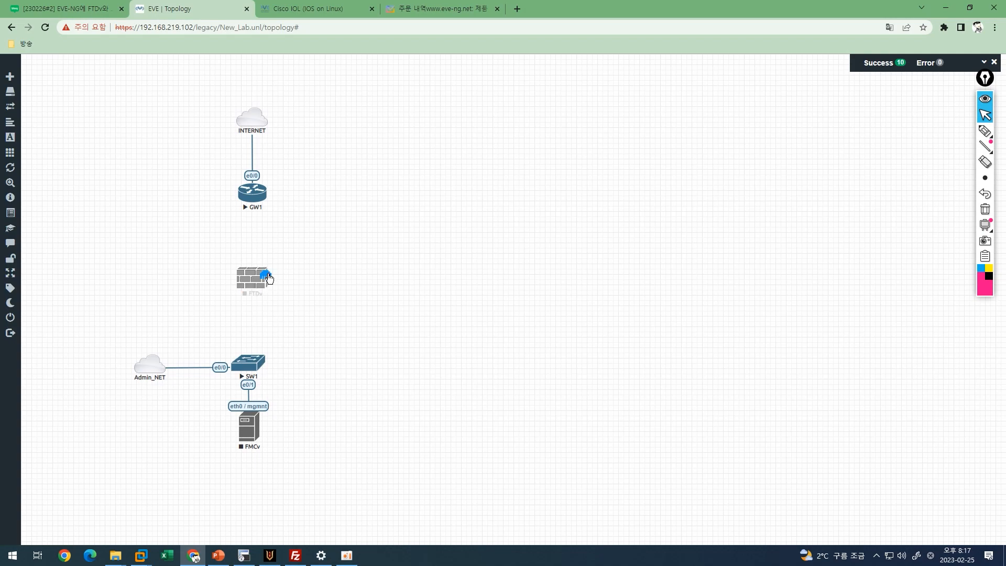
Link FTDv's G0/0 interface to GW1's e0/1.
left_click_drag(268, 228, 260, 205)
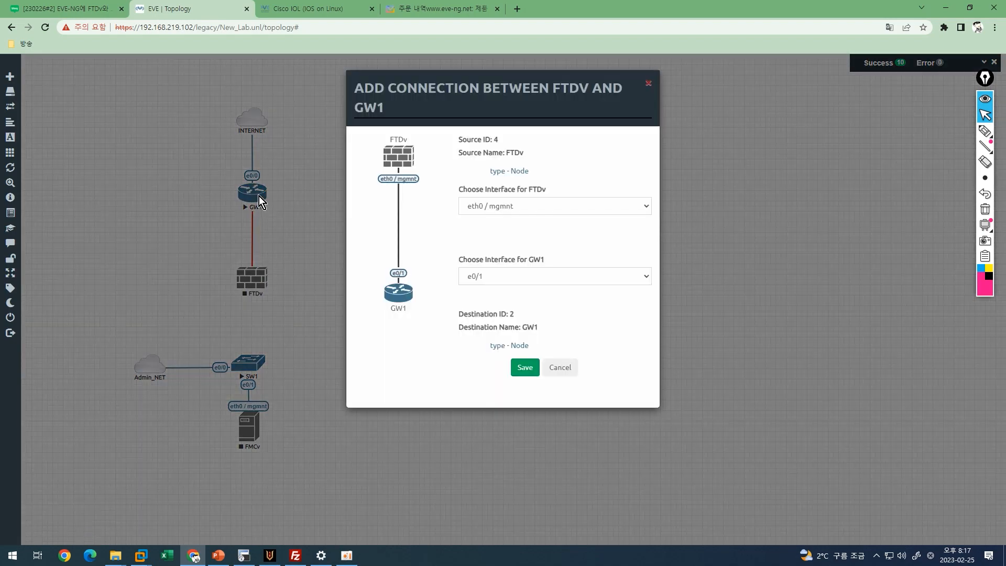
left_click(512, 208)
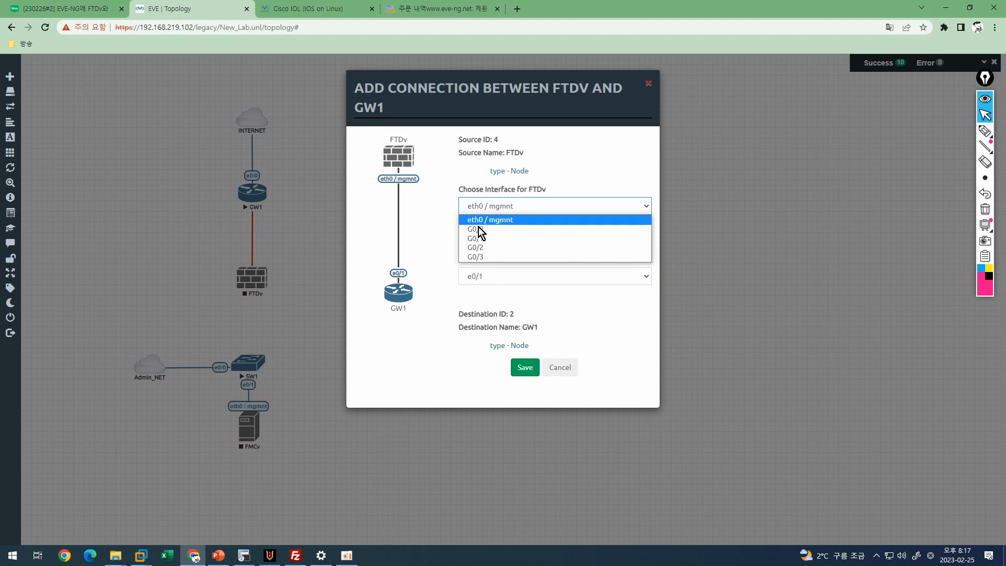
left_click(476, 230)
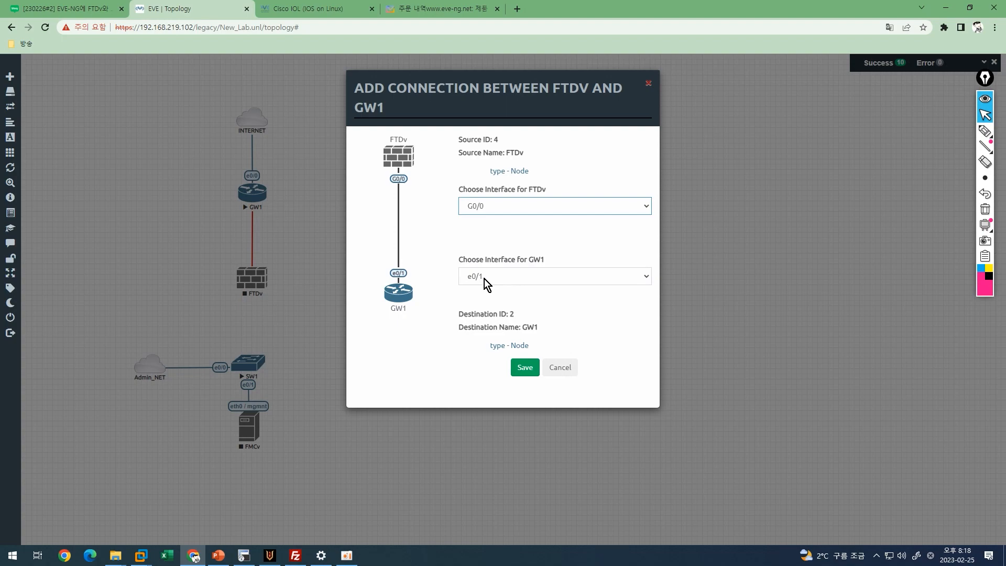
left_click(526, 369)
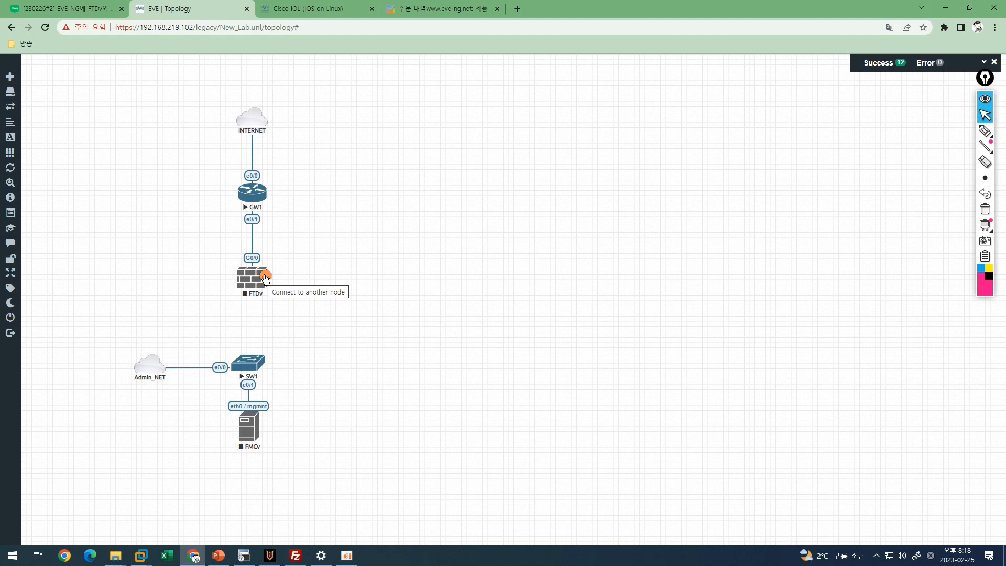
Link FTDv's eth0 / mgmnt interface to SW1's e0/2.
left_click_drag(267, 283, 254, 360)
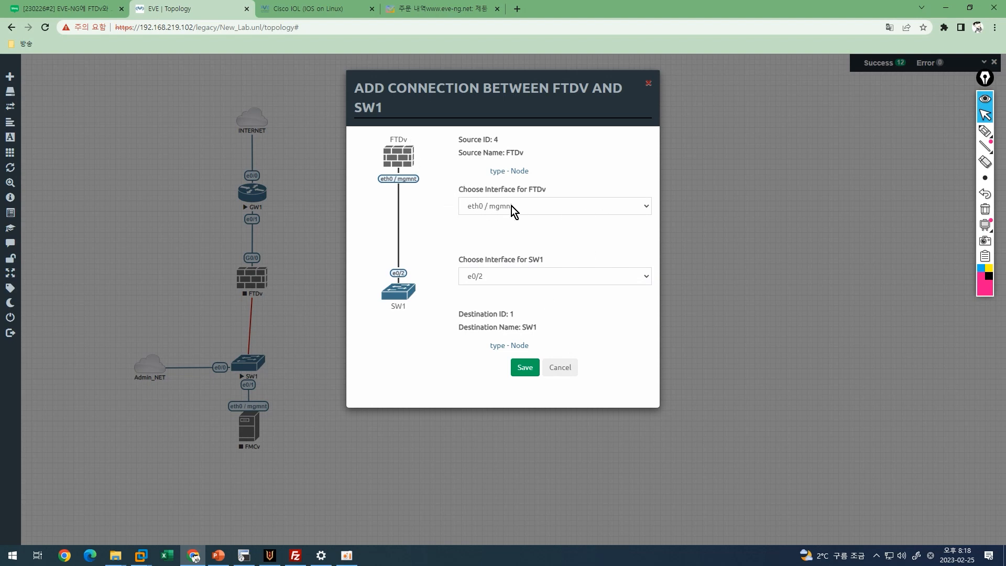
left_click(527, 275)
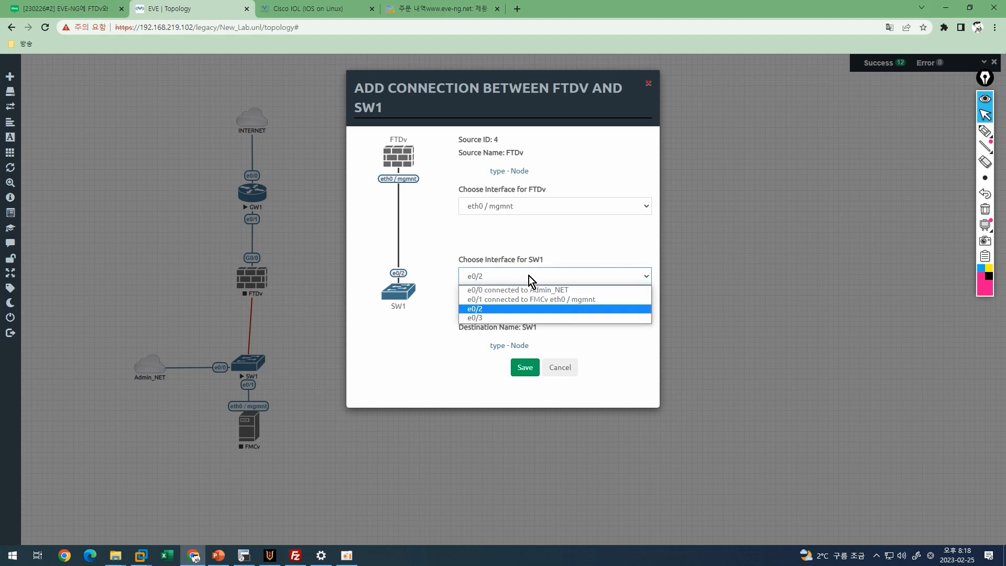
left_click(511, 311)
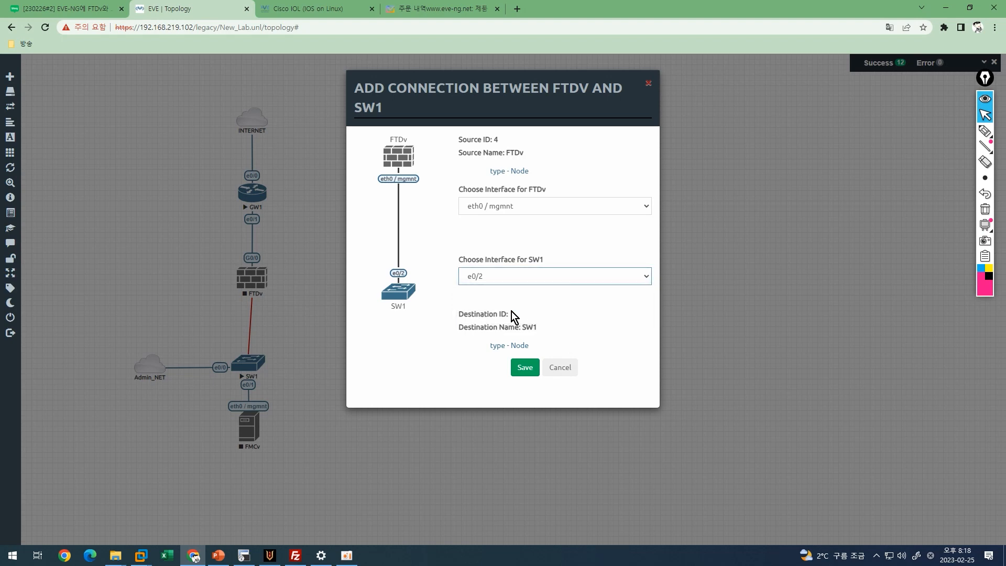
left_click(523, 368)
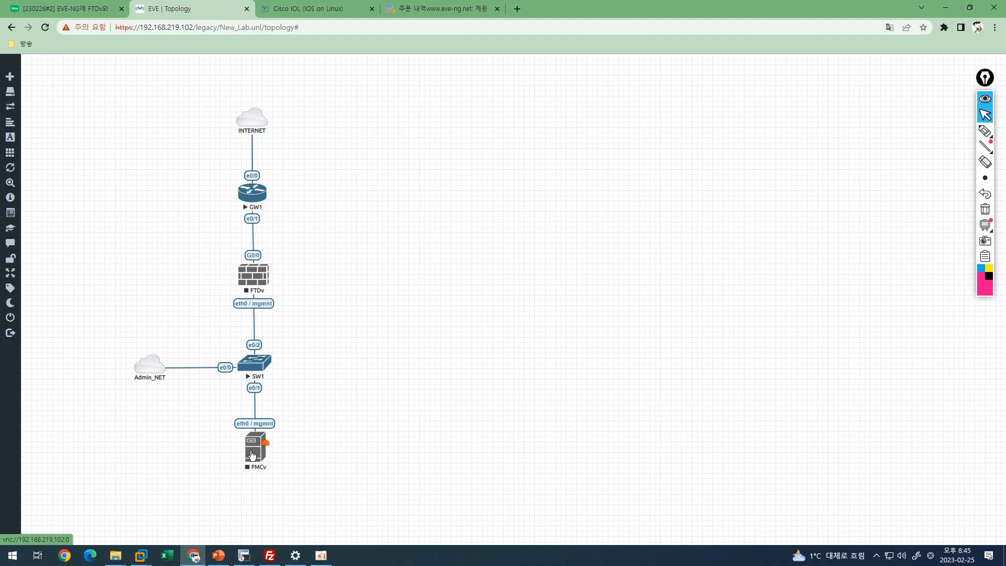
Start the FMCv node in the New_Lab topology.
left_click(252, 455)
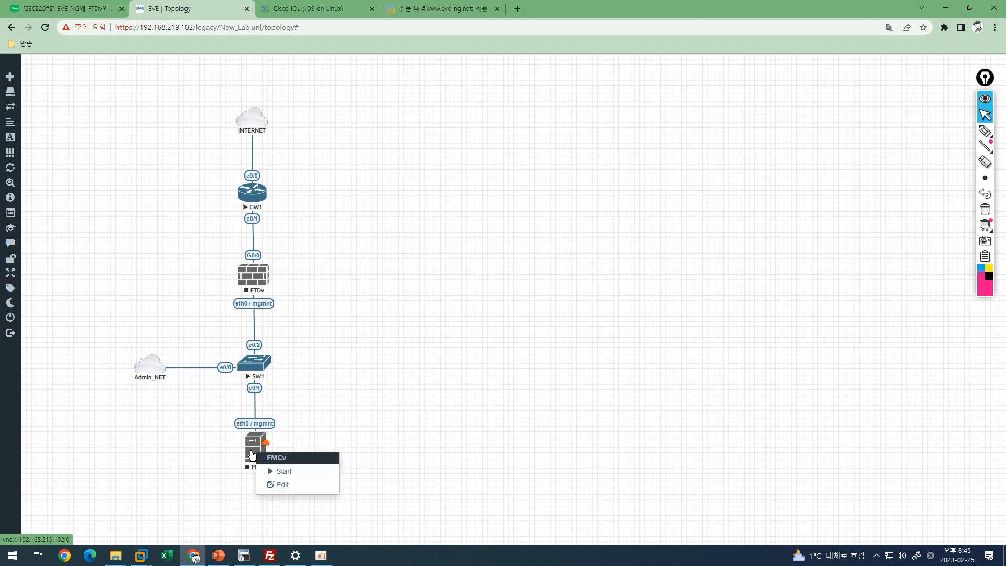
left_click(286, 471)
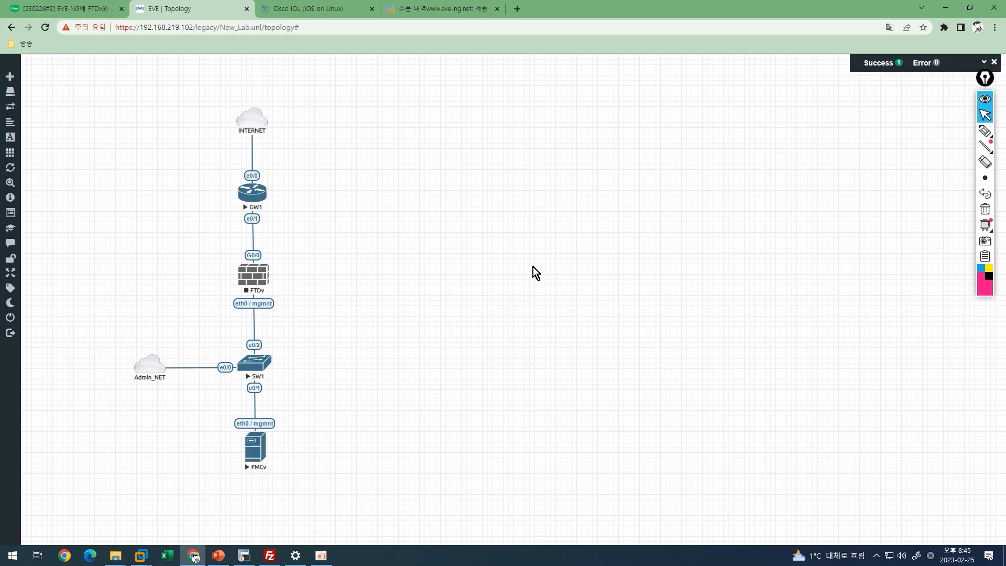
Open FMCv's QEMU console in the UltraVNC viewer and position the window.
left_click(254, 453)
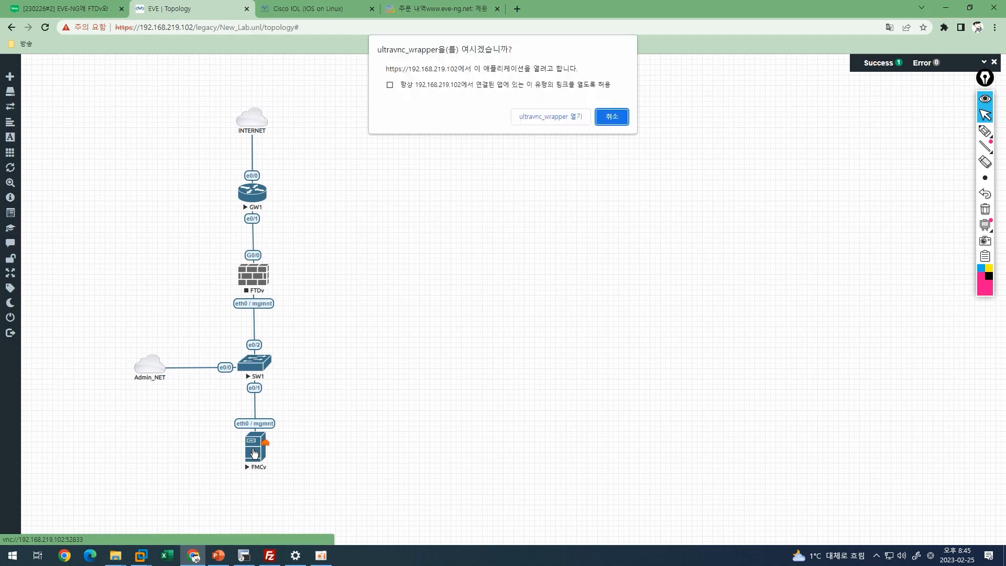
left_click(548, 119)
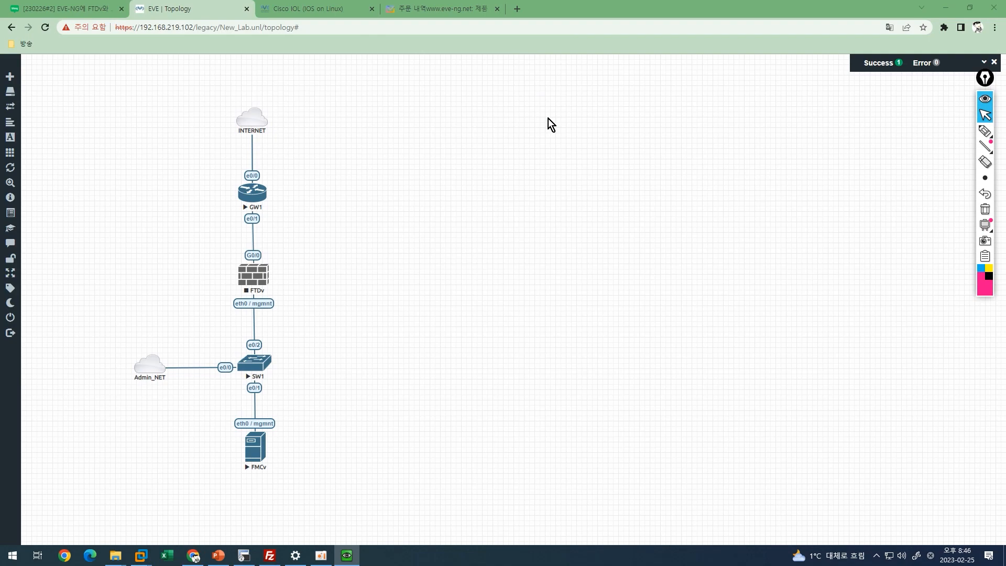
left_click_drag(356, 153, 449, 102)
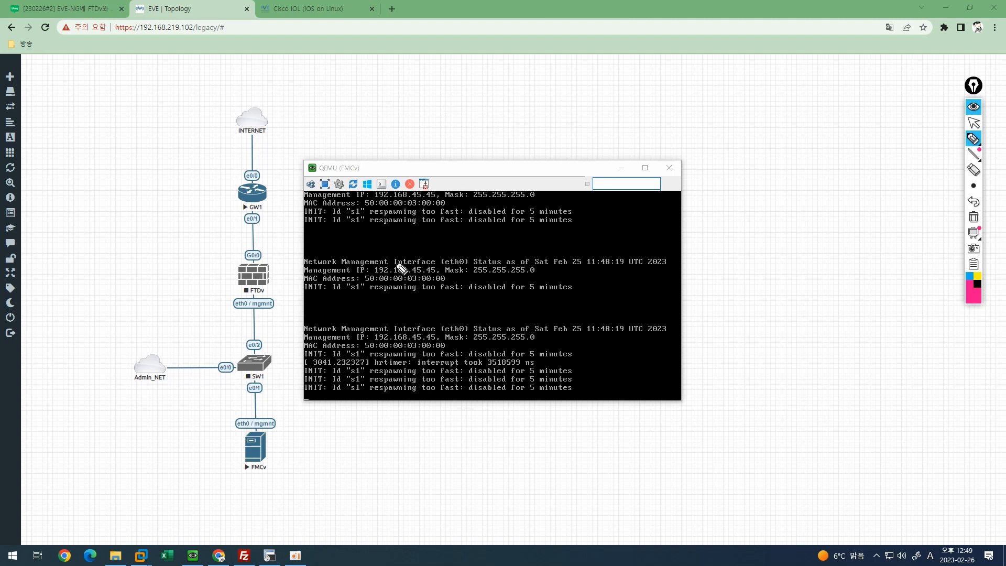
Mark the boot output's management IP 192.168.45.45 and mask 255.255.255.0.
left_click_drag(323, 265, 461, 266)
left_click_drag(375, 273, 432, 274)
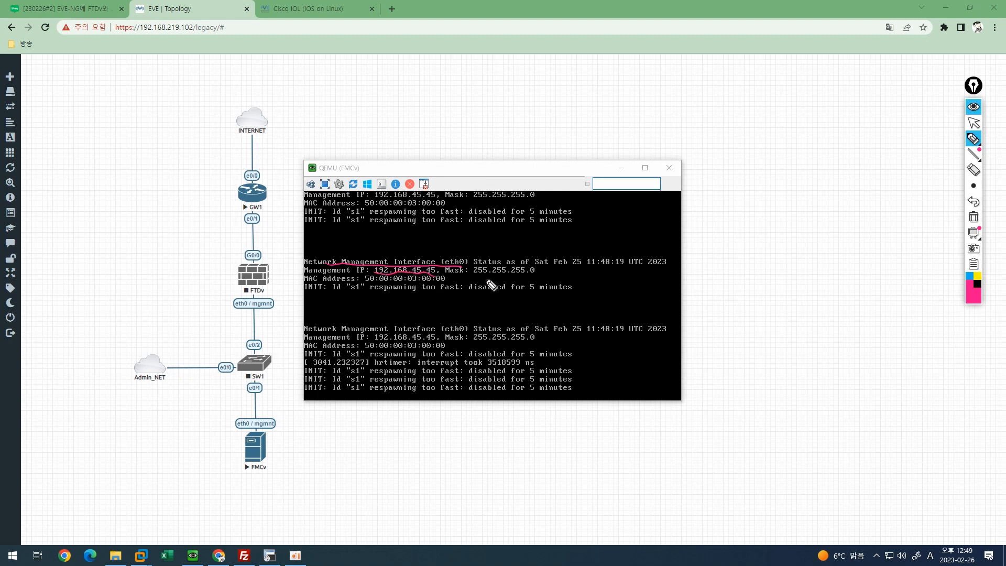
left_click_drag(437, 273, 537, 273)
key("Escape")
Log in to the FMCv console as admin with the account password.
left_click(506, 270)
key("Return")
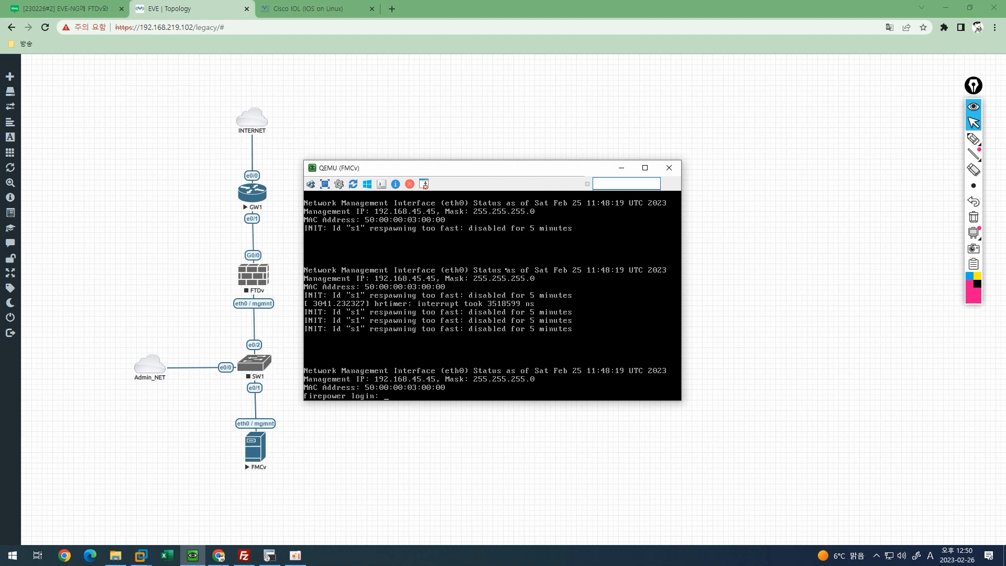
type("admin")
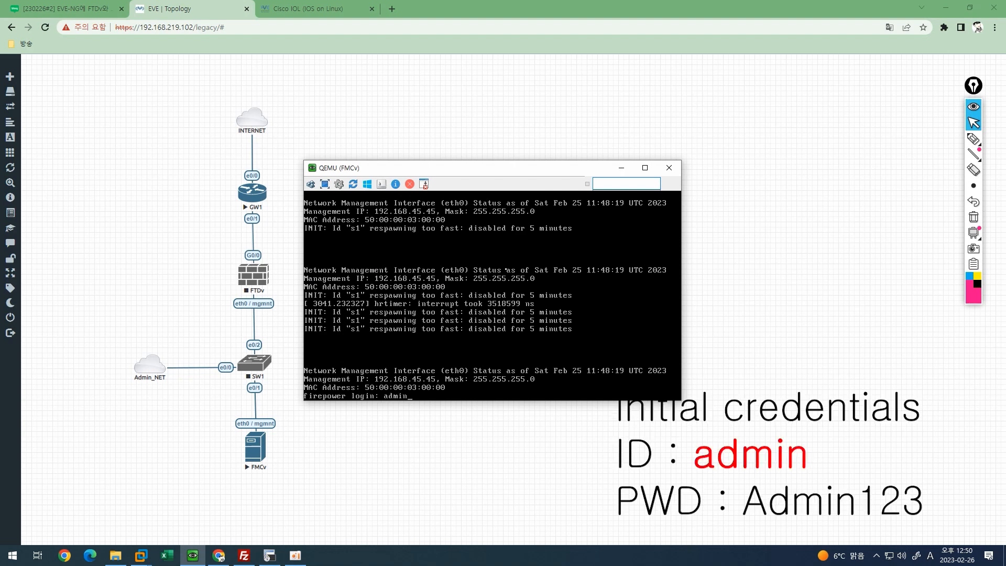
key("Return")
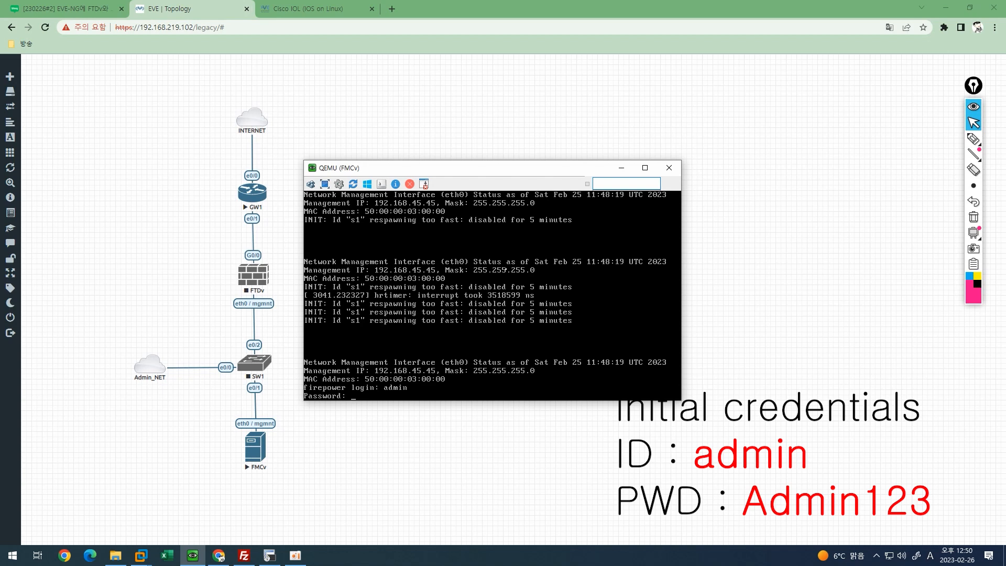
key("Return")
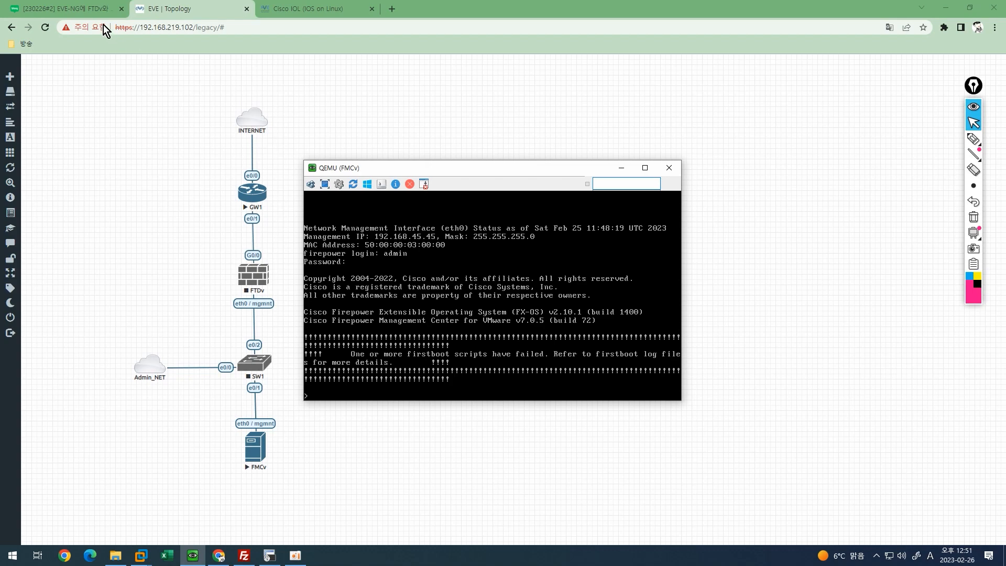
left_click(68, 9)
Scroll the blog to the MGMT port IP section and highlight the expert and sudo su commands.
scroll(561, 446, "down", 3)
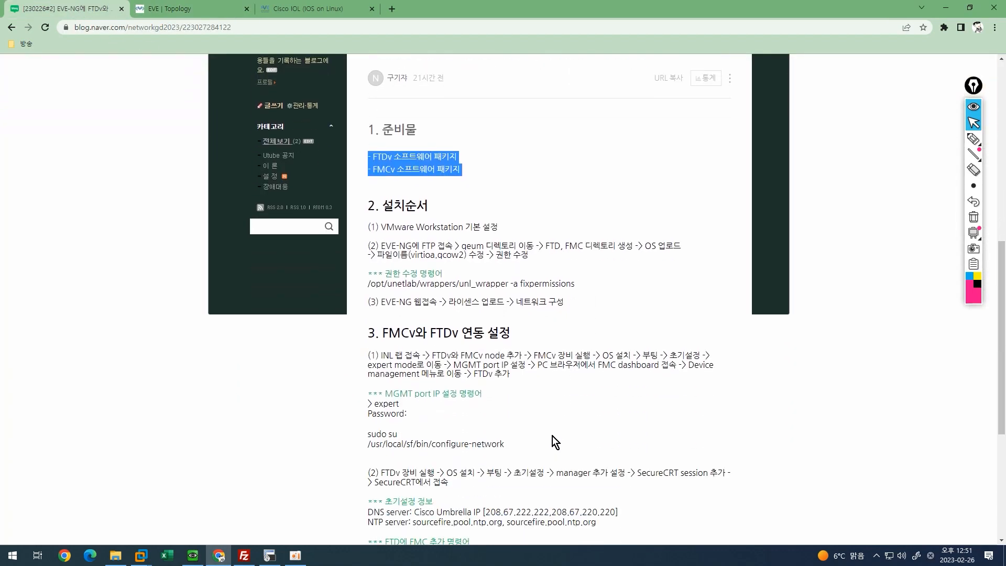
scroll(558, 430, "down", 2)
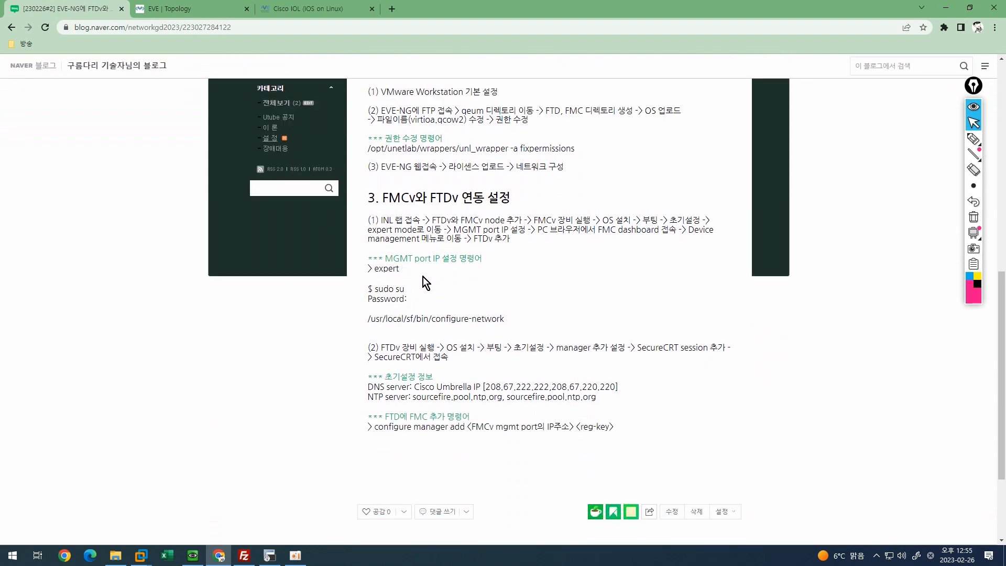
left_click_drag(483, 259, 362, 270)
left_click(403, 274)
left_click_drag(399, 268, 375, 269)
left_click(409, 297)
left_click_drag(369, 289, 397, 289)
left_click(418, 309)
Run /usr/local/sf/bin/configure-network and agree to configure IPv4.
left_click(233, 529)
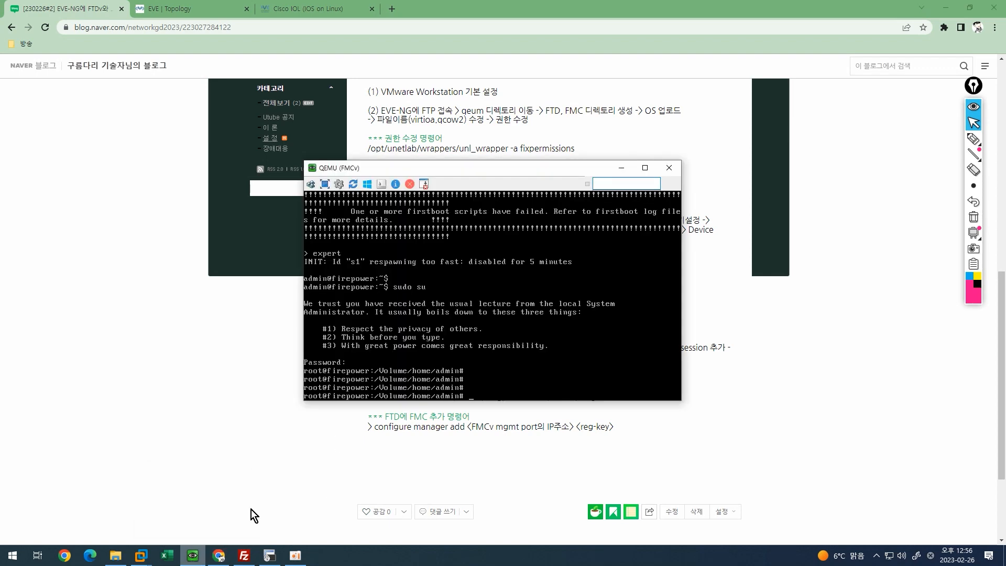
left_click_drag(447, 169, 494, 43)
type("/usr/")
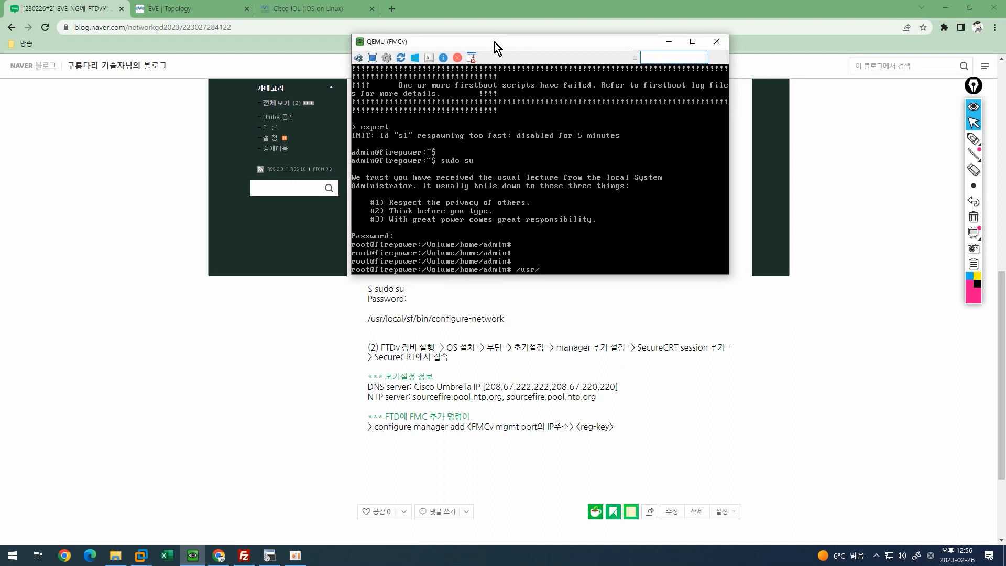
type("local/sf/bin/configure-net")
key("Tab")
key("Return")
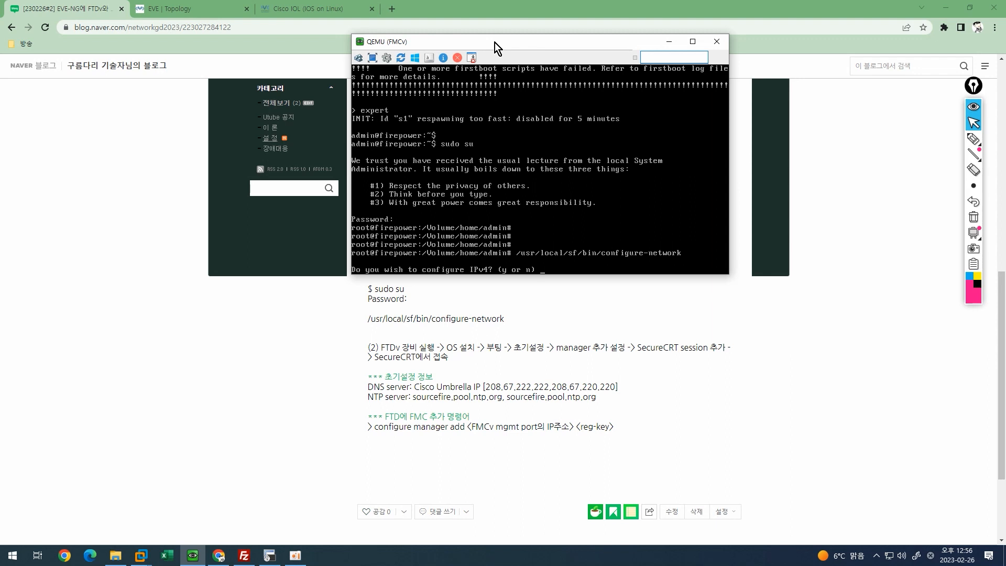
type("y")
key("Return")
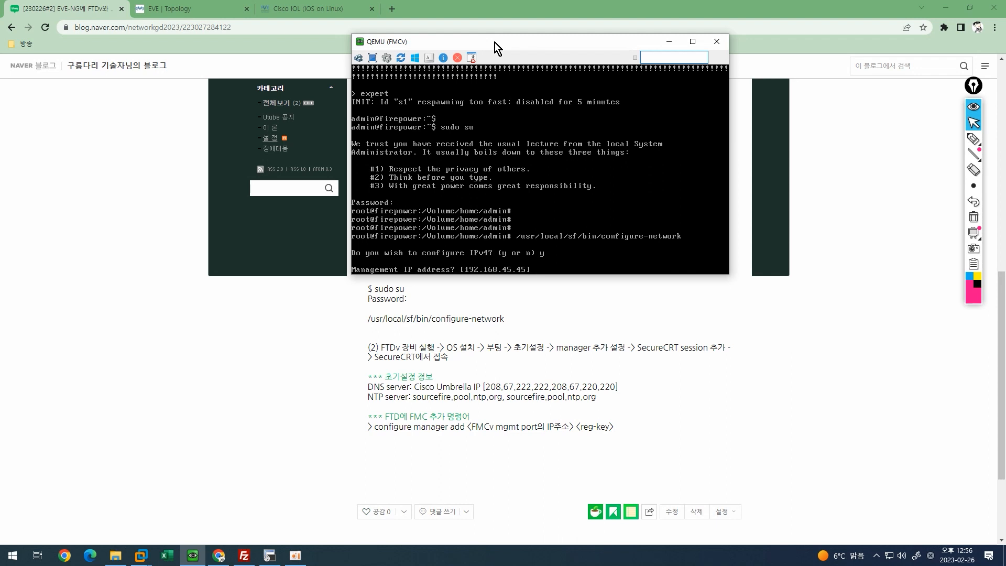
Enter IP 192.168.100.51, mask 255.255.255.0, gateway 192.168.100.1, confirm, and skip IPv6.
type("192.168.100.51")
key("Return")
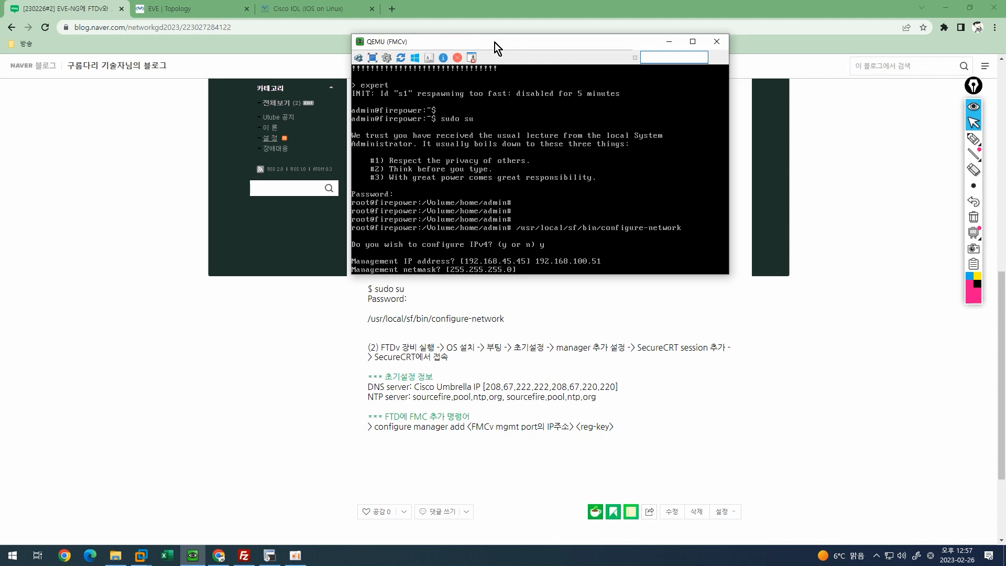
key("Return")
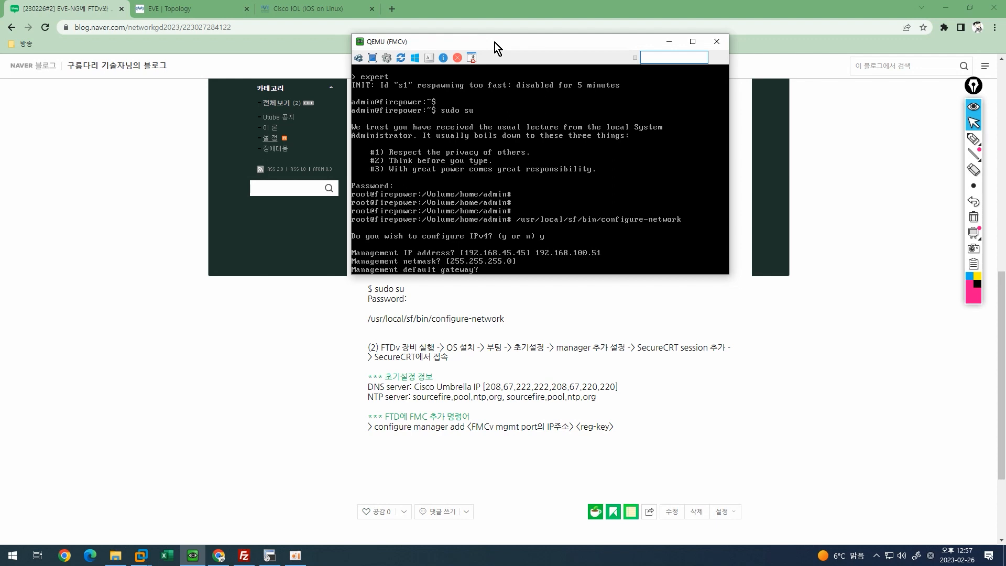
type("192.168.100.1")
key("Return")
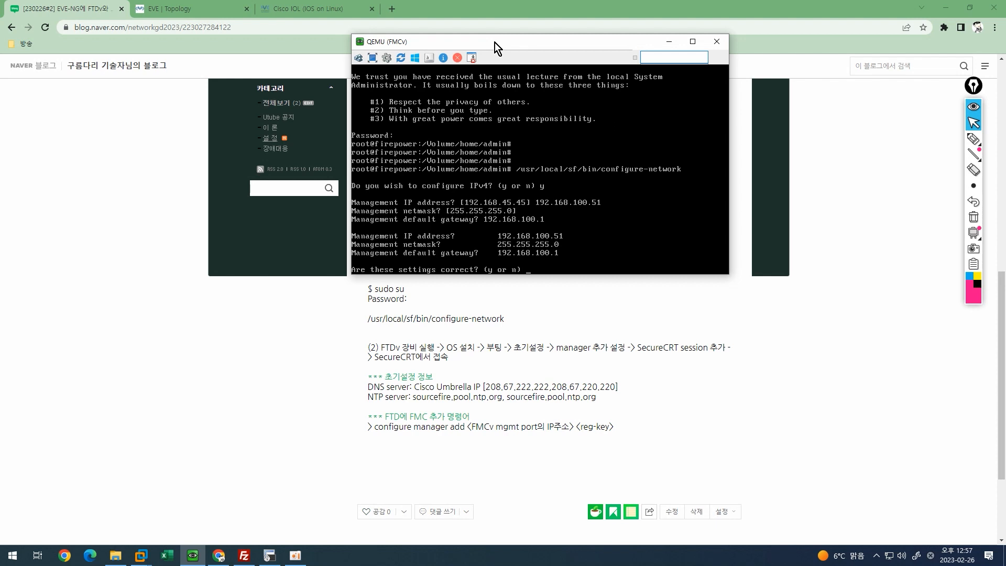
type("y")
key("Return")
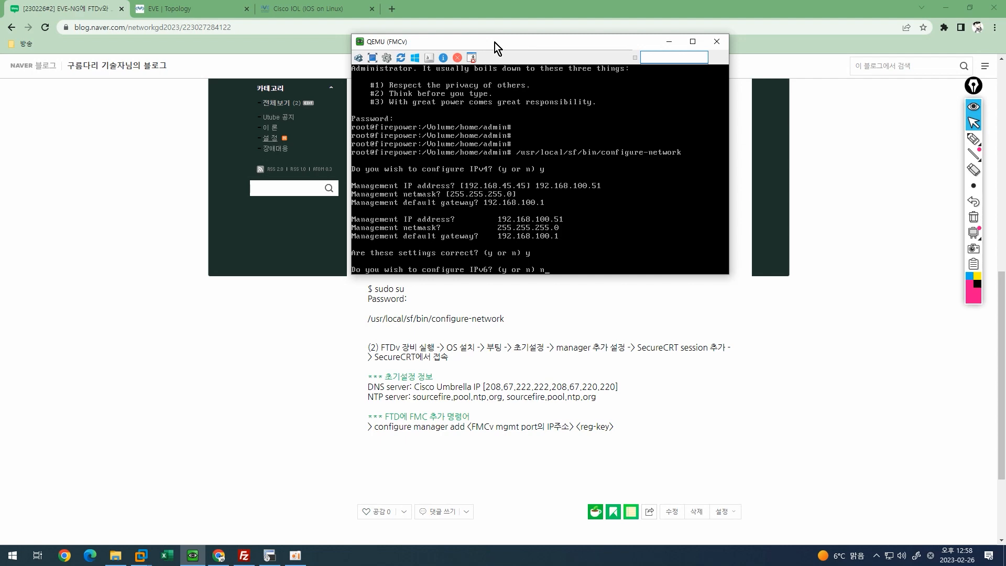
type("n")
key("Return")
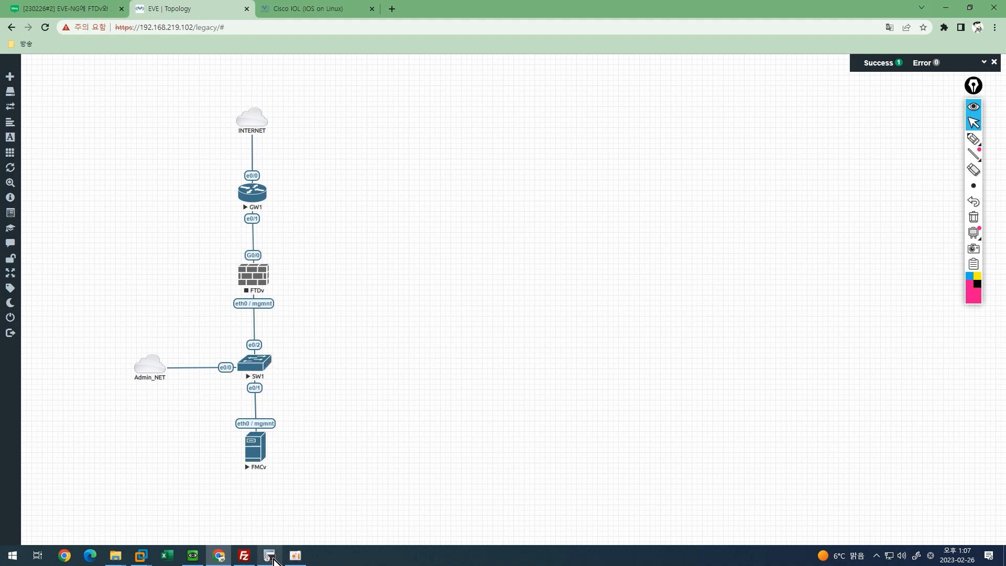
Quick-connect to SW1 over Telnet at 192.168.219.102, port 59721.
left_click(272, 559)
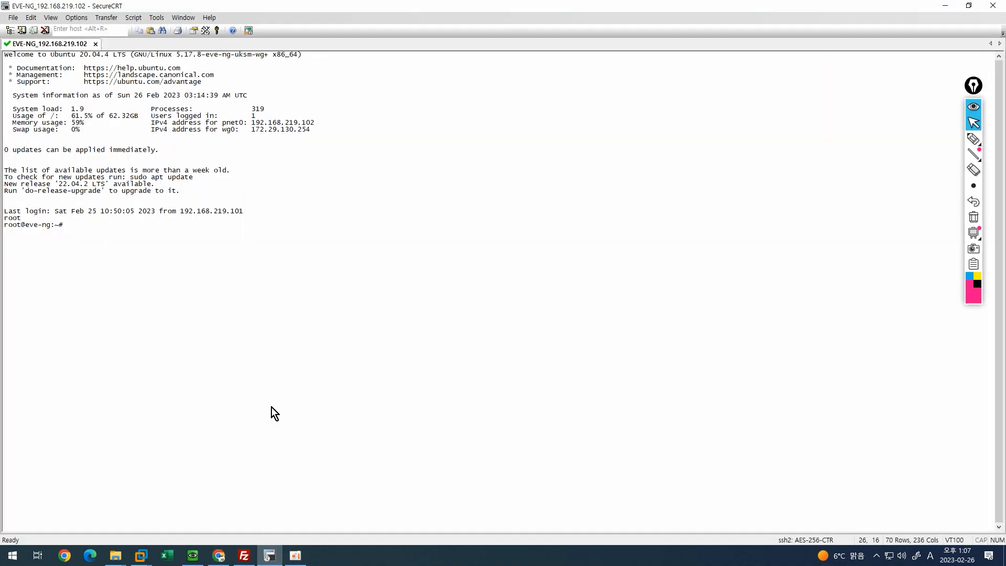
key("alt+q")
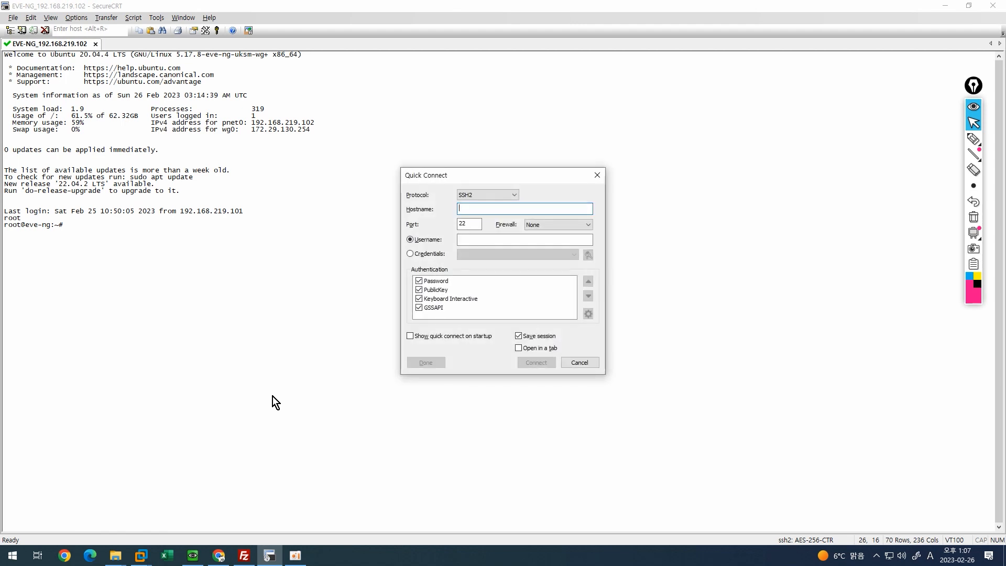
left_click(472, 193)
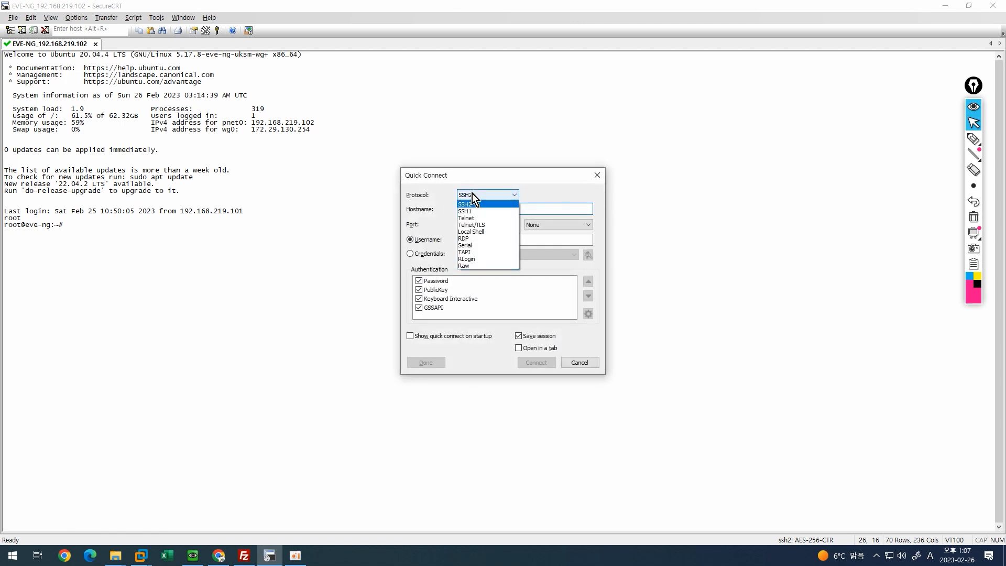
left_click(481, 217)
left_click(479, 209)
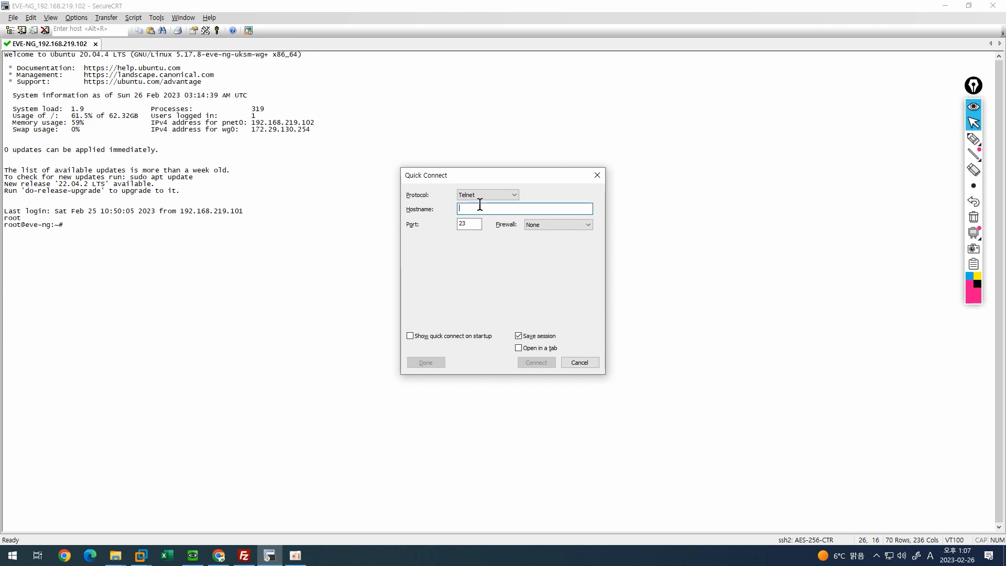
type("192.168.219.102")
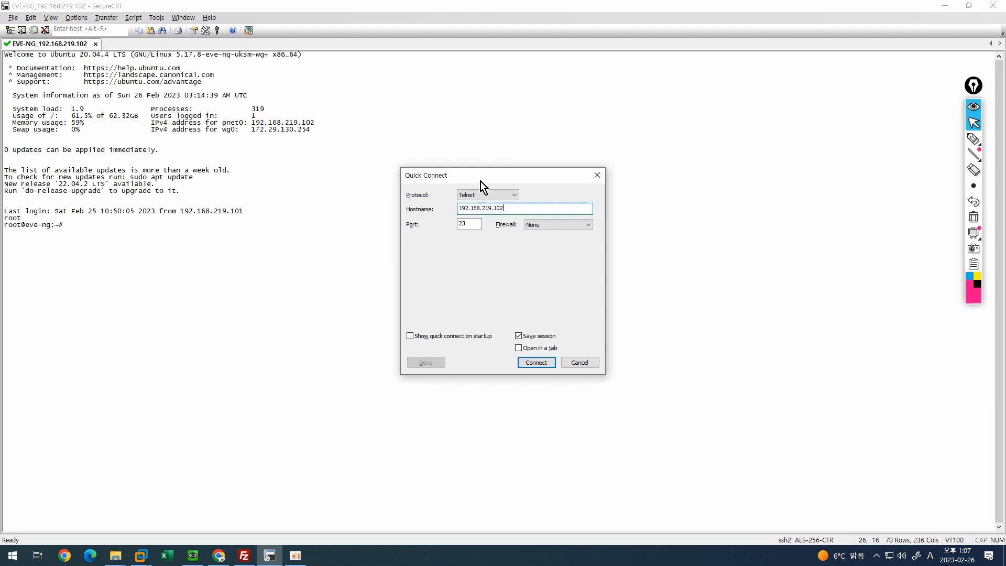
left_click_drag(467, 224, 458, 225)
left_click(218, 555)
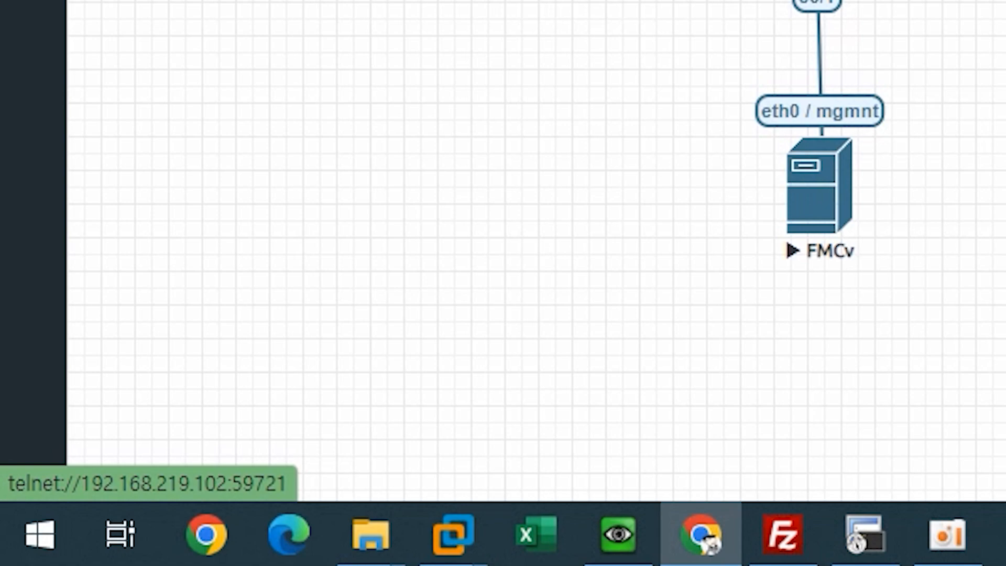
left_click(861, 532)
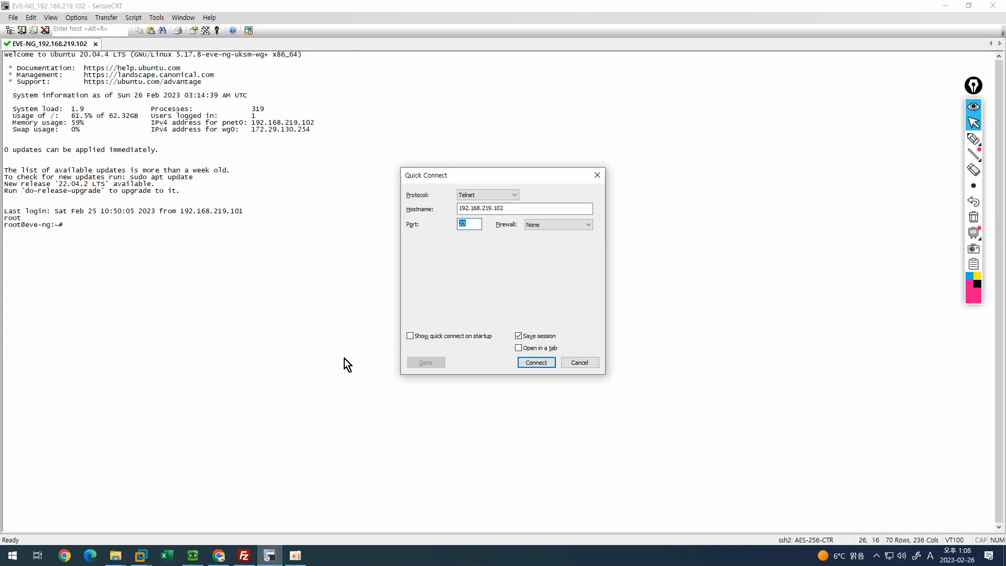
type("59721")
left_click(526, 362)
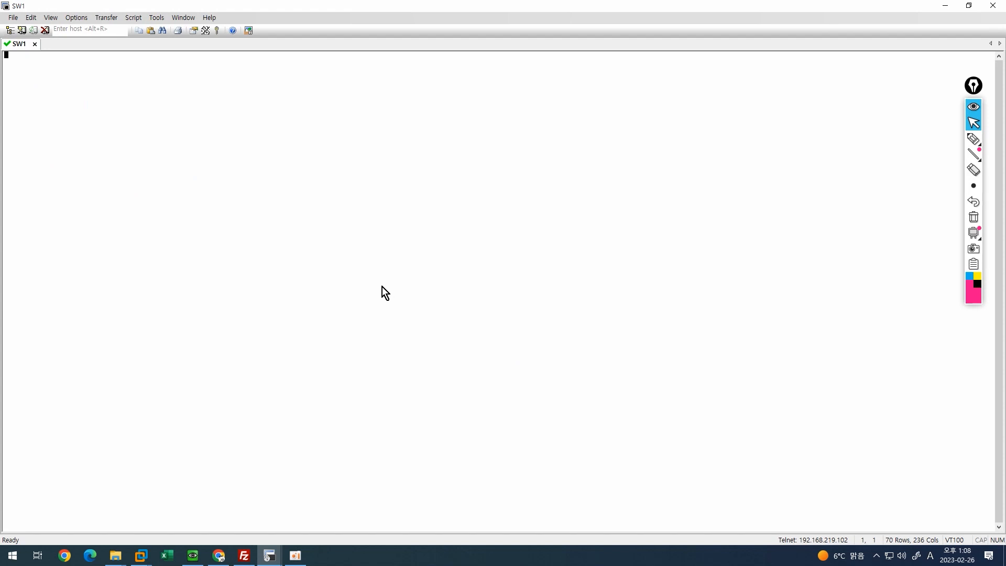
Wake the switch console and enter privileged EXEC, then global configuration mode.
key("Return")
key("Return")
key("Return")
key("Return")
type("en")
key("Tab")
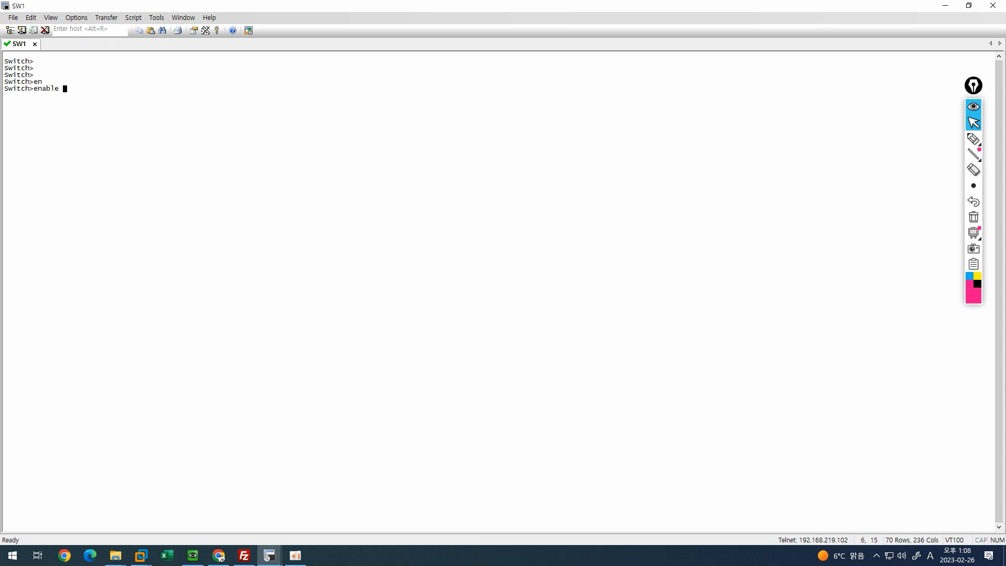
key("Return")
key("Return")
key("Return")
key("Return")
type("confi")
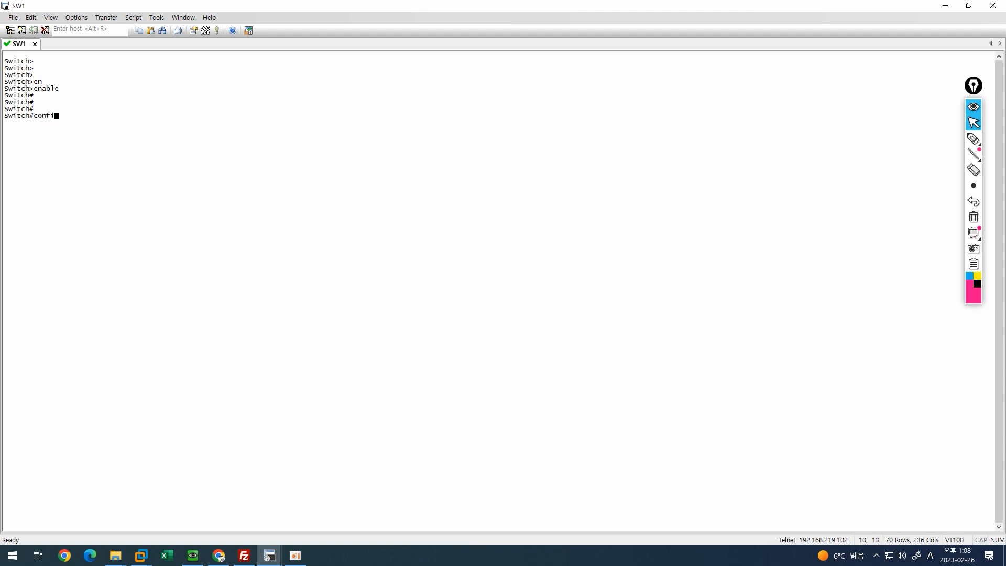
key("Tab")
type("ter")
key("Tab")
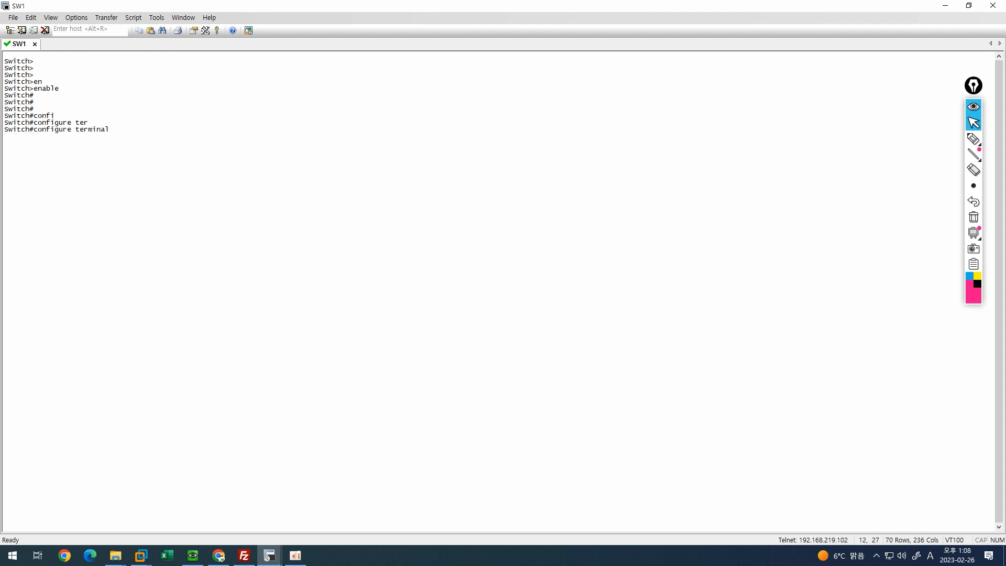
key("Return")
key("Return")
key("Return")
key("Return")
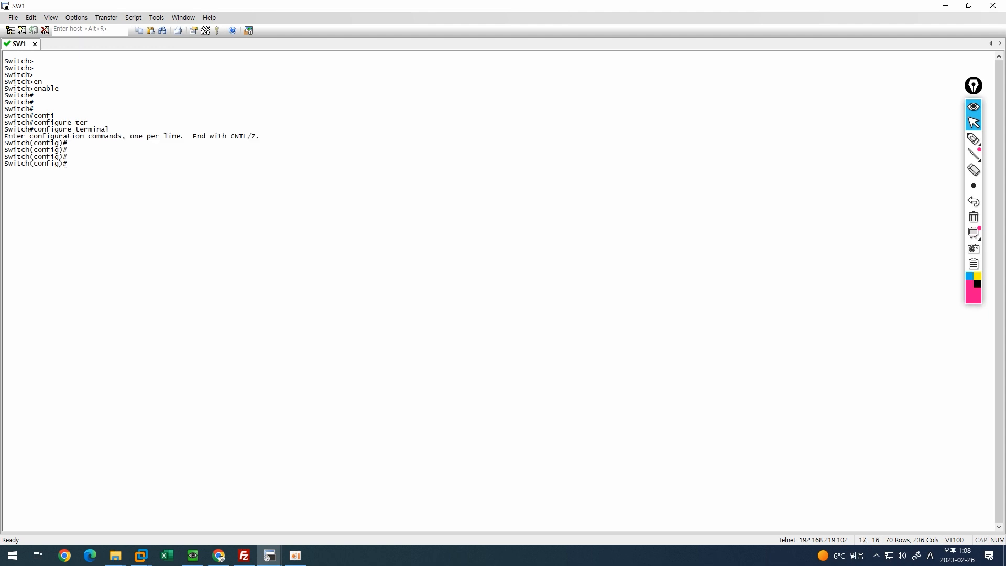
Set the switch hostname to SW1.
type("hostname")
key("Tab")
type("SW1")
key("Return")
key("Return")
key("Return")
key("Return")
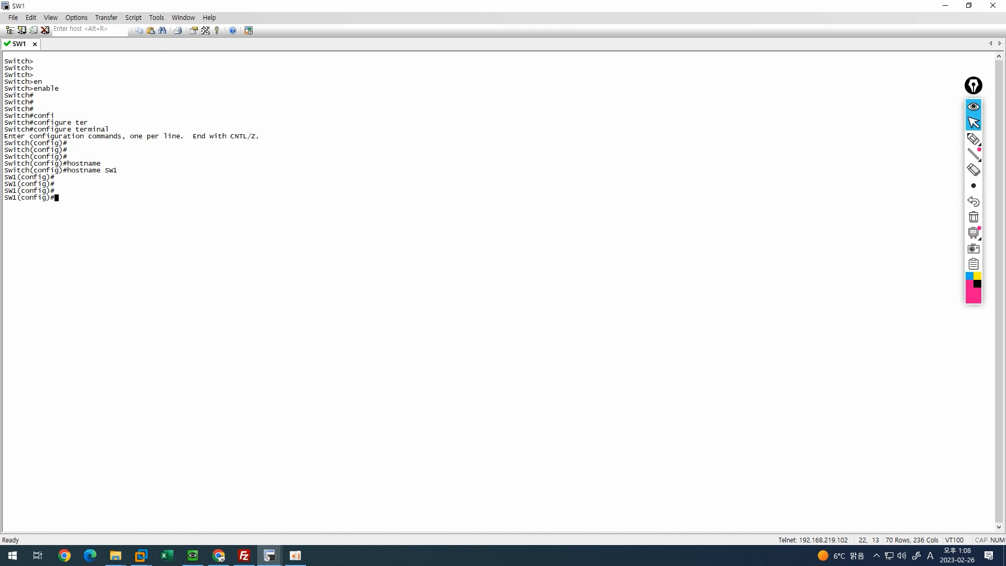
Start a username command at the SW1 configuration prompt.
key("Return")
key("Return")
key("Return")
key("Return")
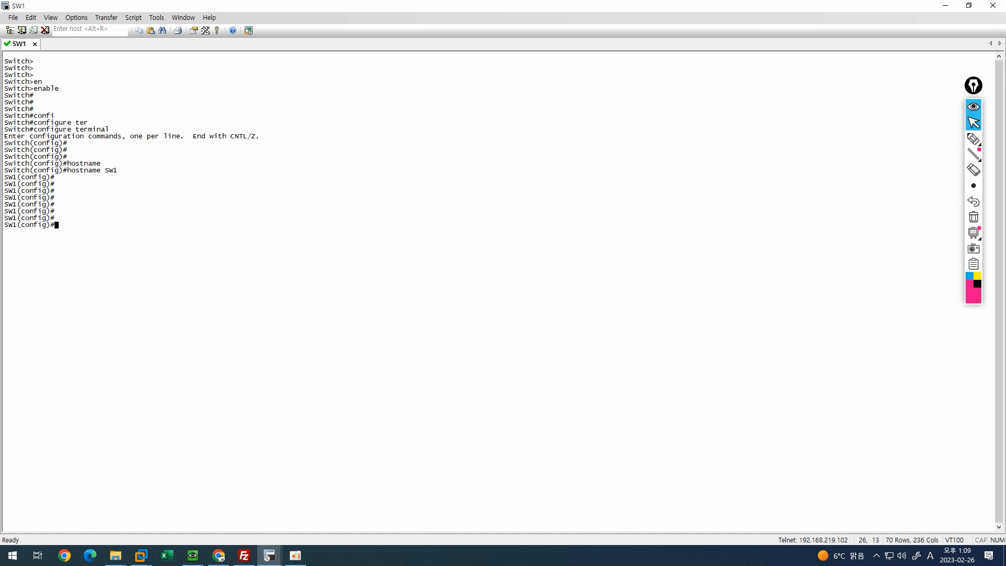
type("user")
key("Tab")
type("na")
key("Tab")
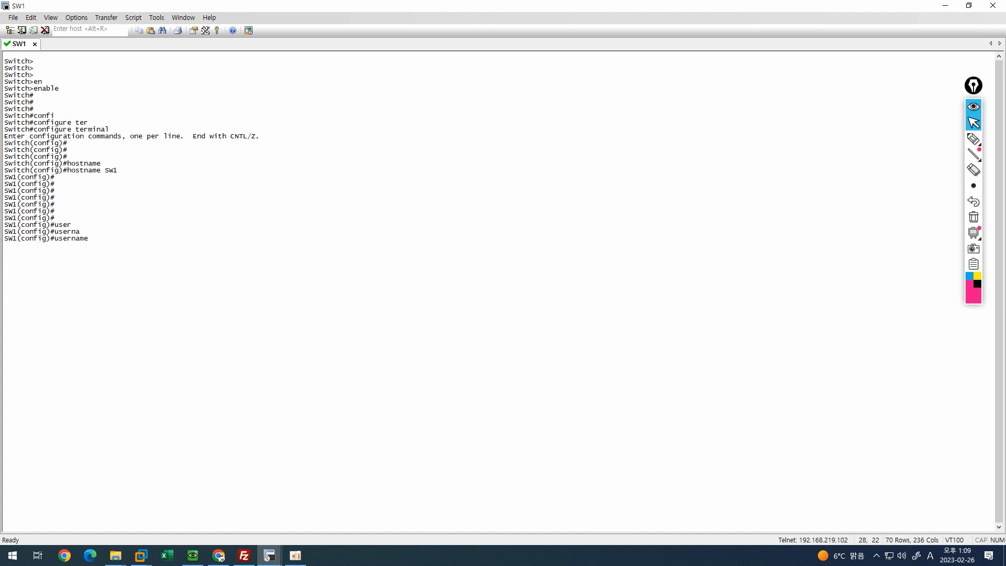
Create the local user admin with a password on SW1.
type("admin pas")
key("Tab")
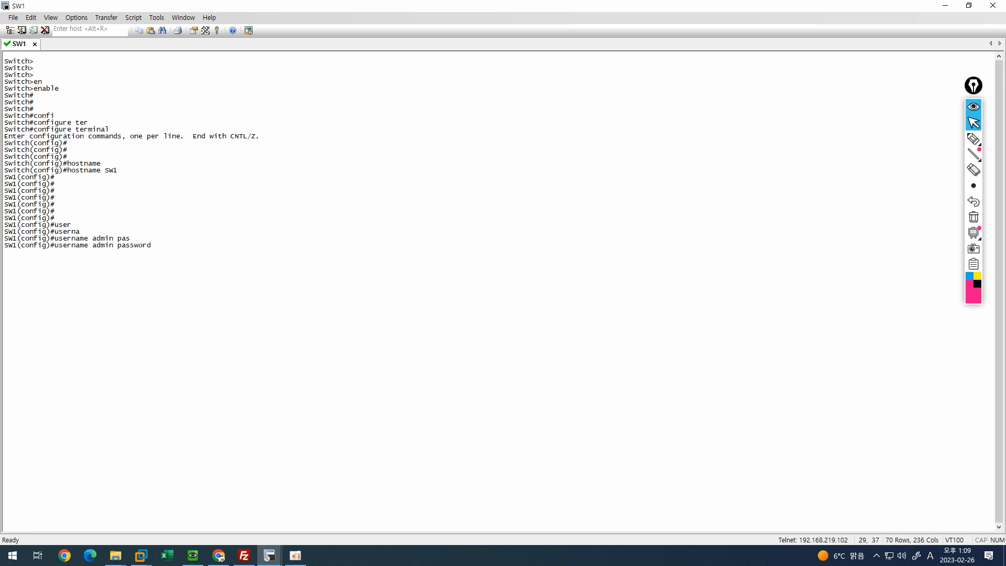
type("Cisco123")
key("Return")
key("Return")
key("Return")
key("Return")
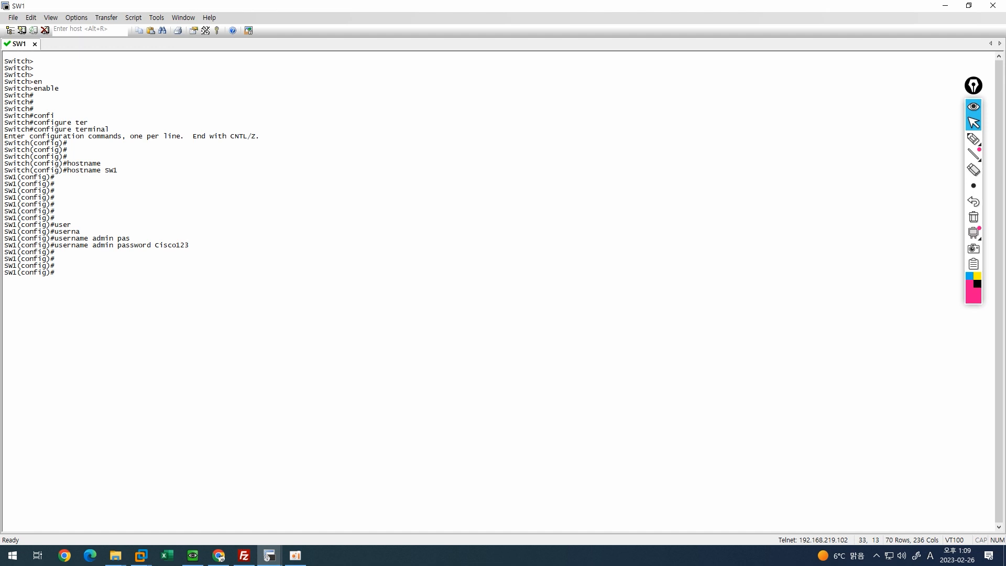
Set the SW1 enable password.
type("ena")
key("Tab")
type("pass")
key("Tab")
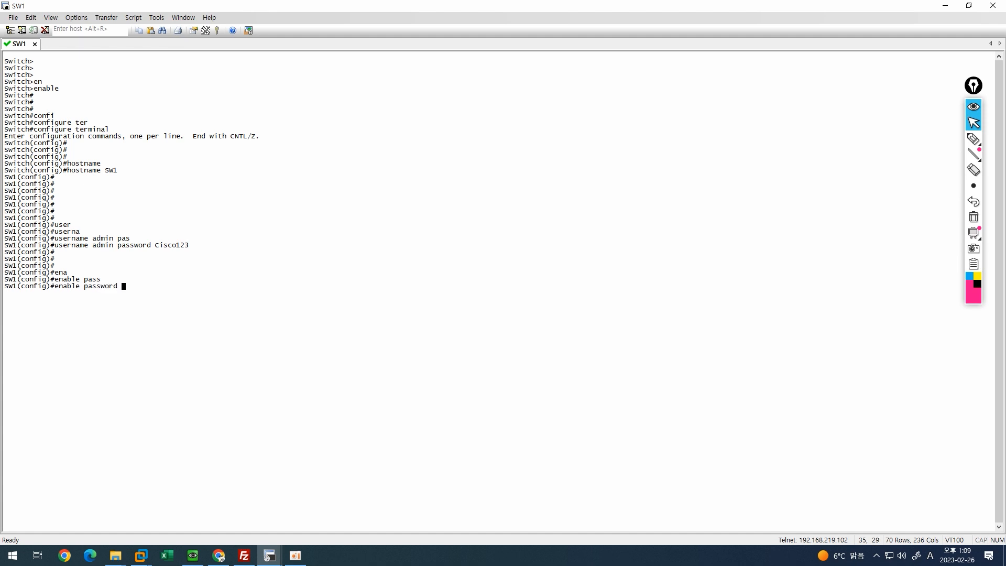
type("Cisco123")
key("Return")
key("Return")
key("Return")
key("Return")
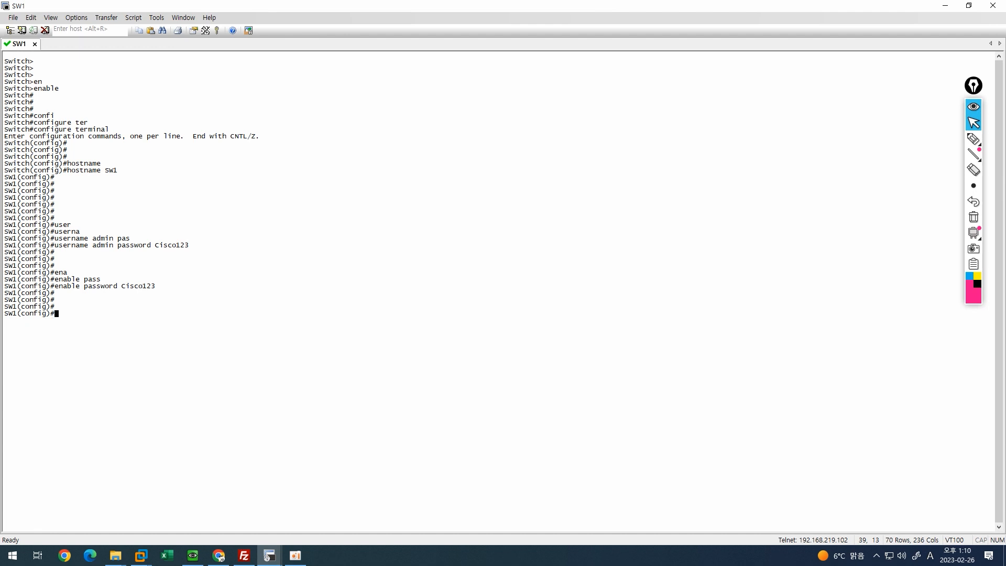
Enter the line vty 0 4 command.
type("lin")
key("Tab")
type("vty 0 4")
Enter line vty 0 4 configuration and apply login local.
key("Return")
key("Return")
key("Return")
key("Return")
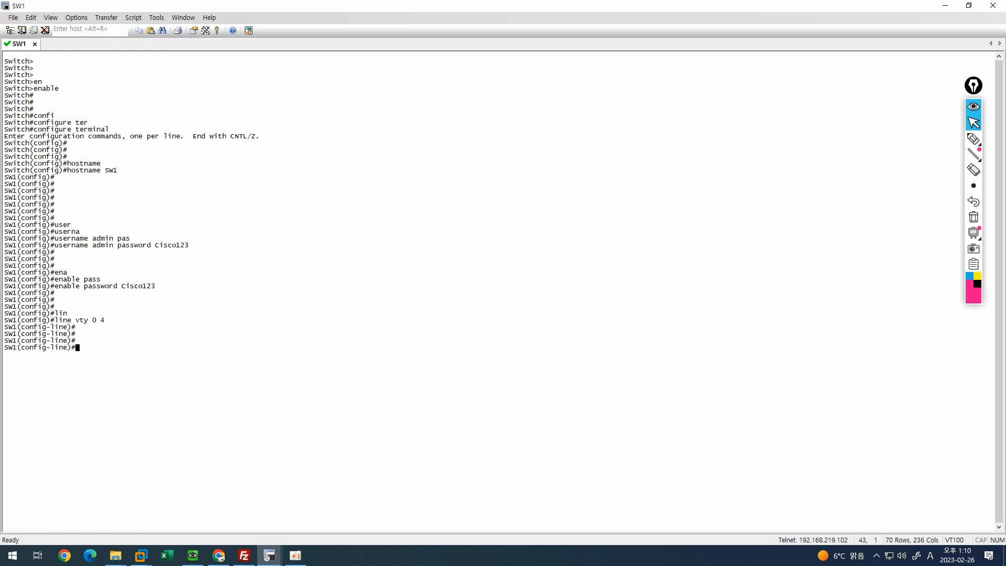
type("log")
key("Tab")
key("Tab")
type("loca")
key("Tab")
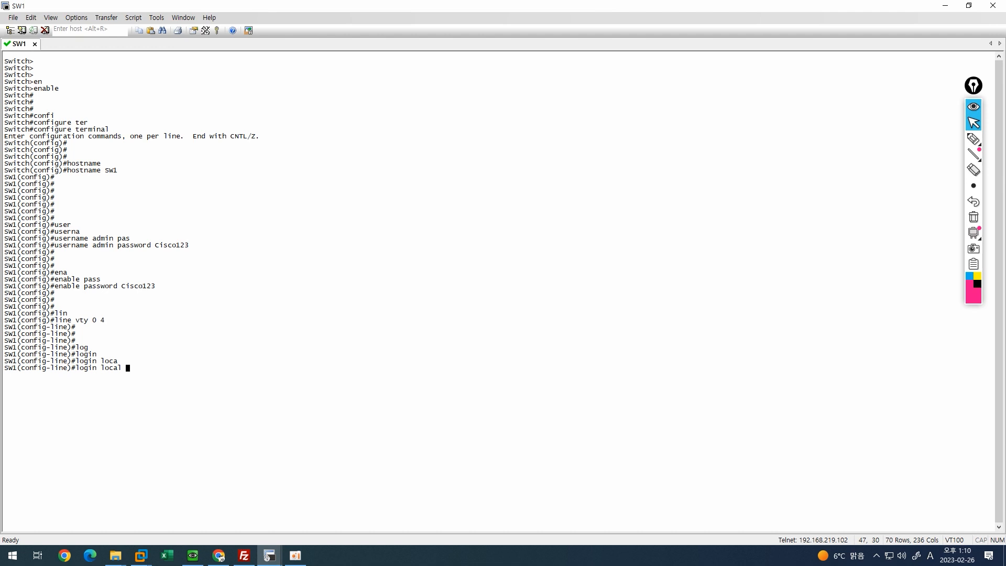
key("Return")
key("Return")
key("Return")
key("Return")
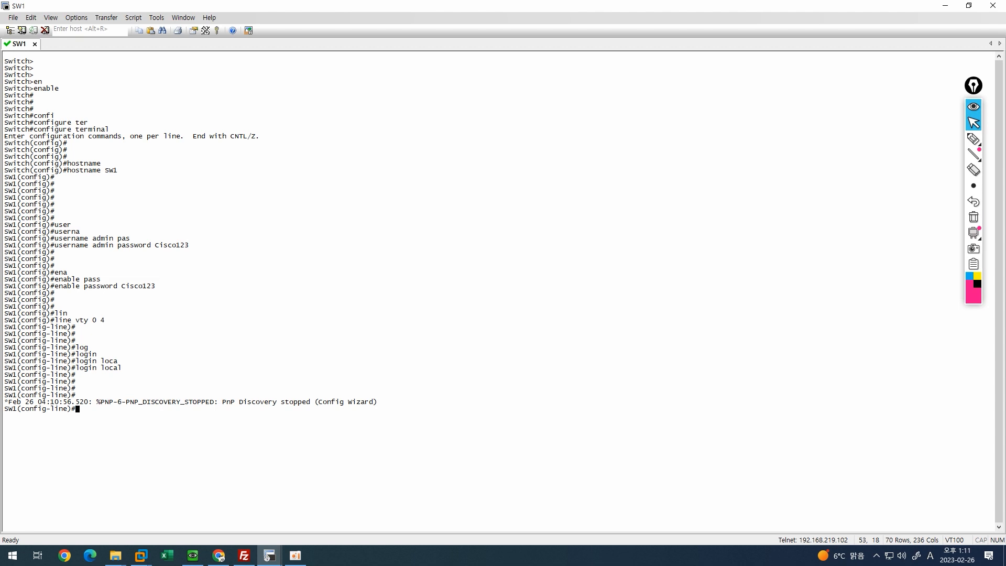
Set transport input all on the VTY lines and exit line configuration.
key("Return")
key("Return")
type("tran")
key("Tab")
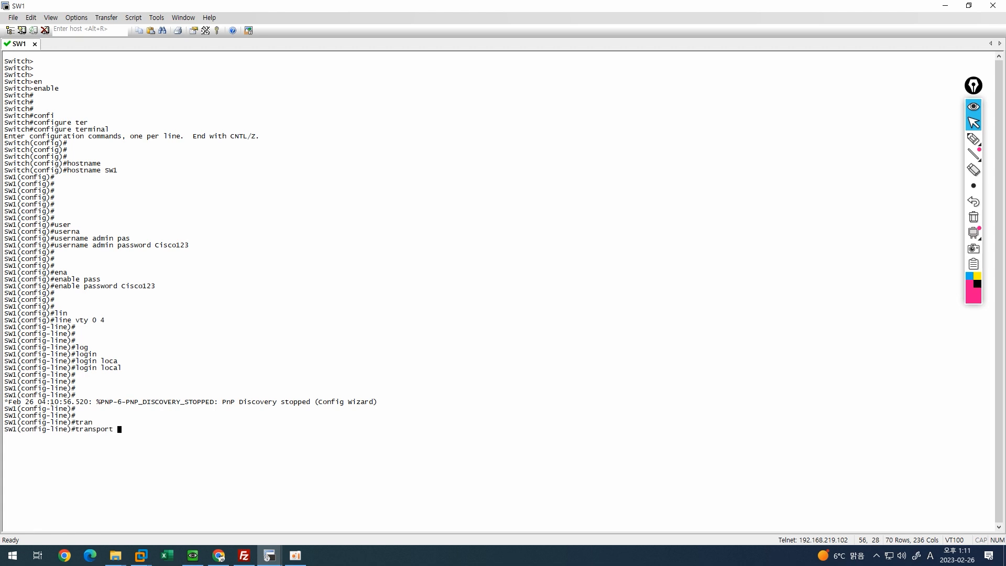
type("input")
key("Tab")
type("all")
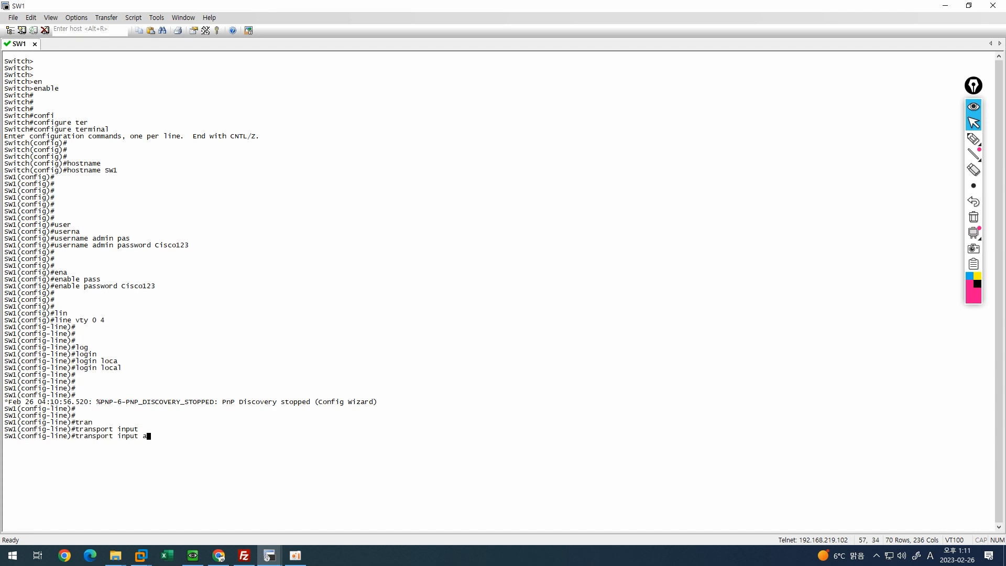
key("Tab")
key("Return")
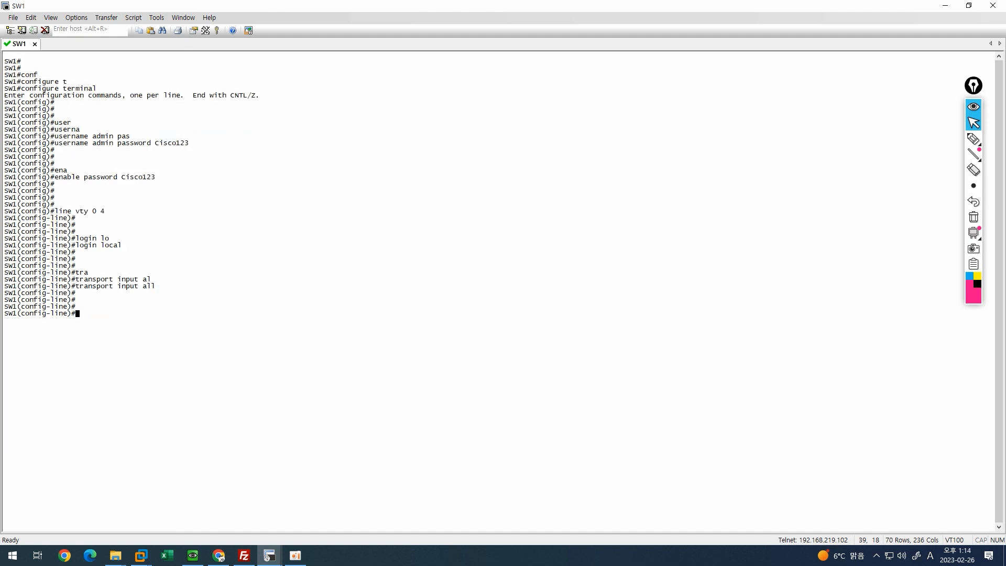
type("exi")
key("Tab")
key("Return")
key("Return")
key("Return")
key("Return")
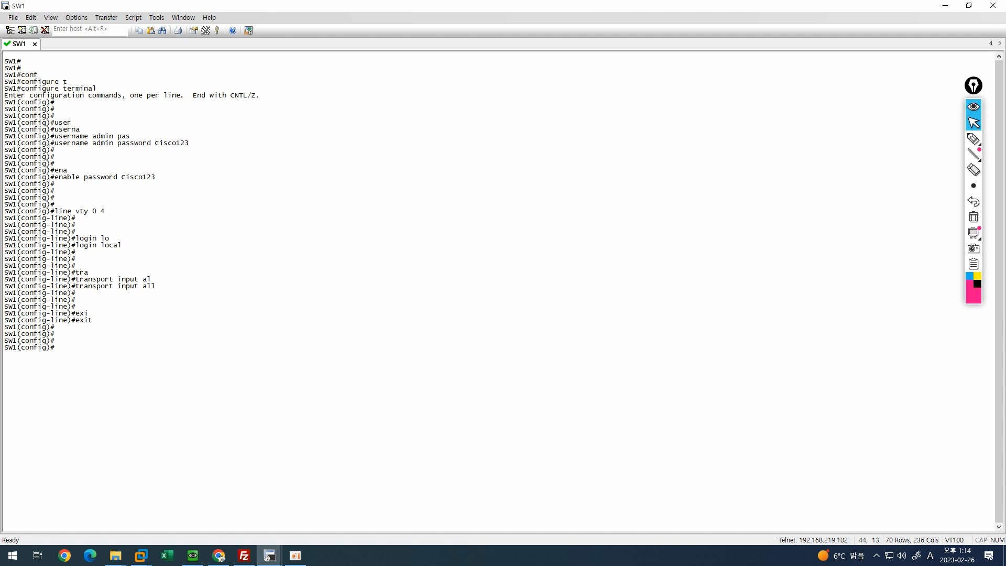
Create VLAN 100 named ## MGMT_VLAN ## and exit back to global configuration.
type("vlan 10")
key("Return")
key("Return")
key("Return")
type("name #")
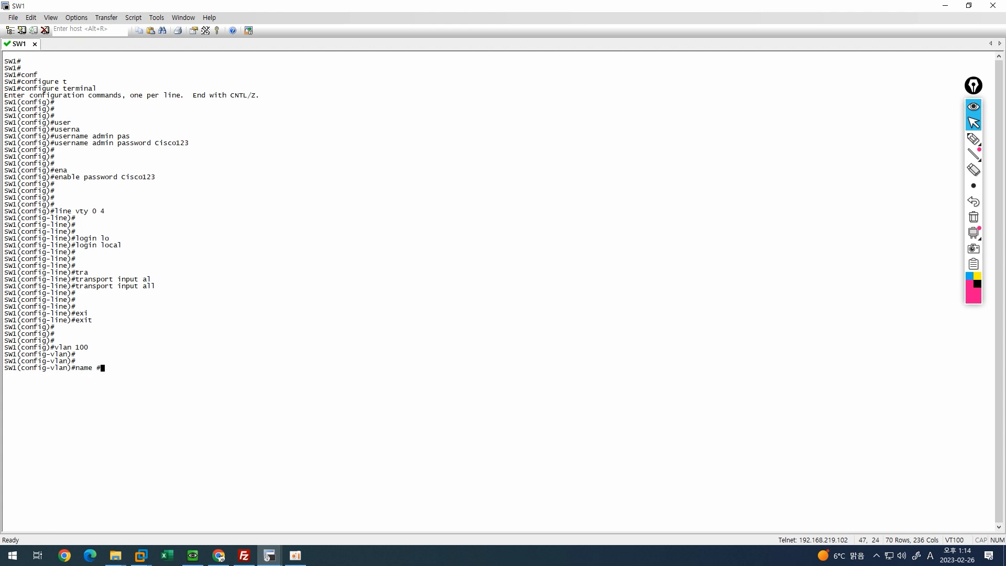
type("# MGMT_VLAN ##")
key("Return")
key("Return")
key("Return")
key("Return")
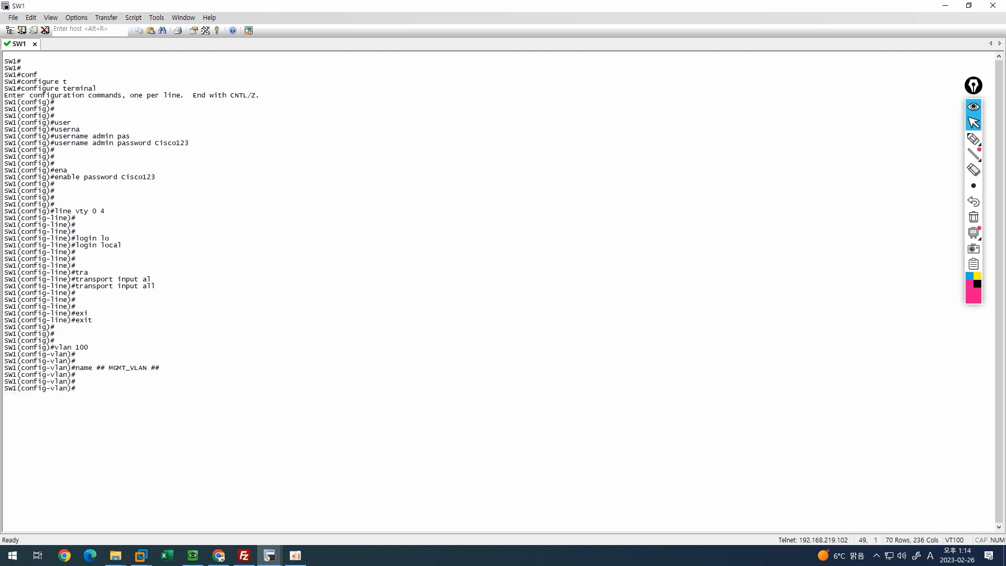
type("exi")
key("Tab")
key("Return")
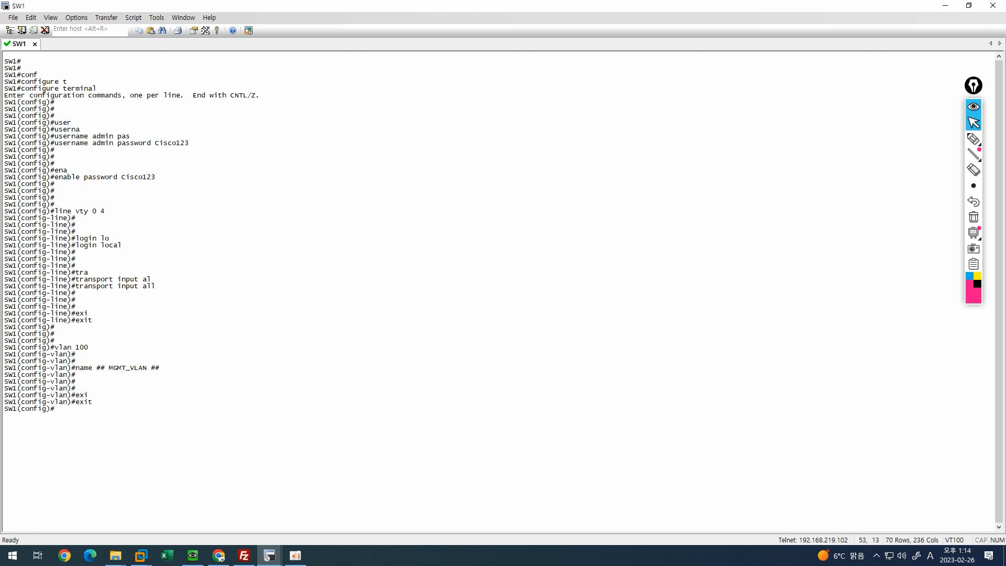
key("Return")
key("Return")
key("Return")
Enter interface Vlan100 and enable it with no shutdown.
type("inter")
key("Tab")
type("vl")
key("Tab")
type("100")
key("Return")
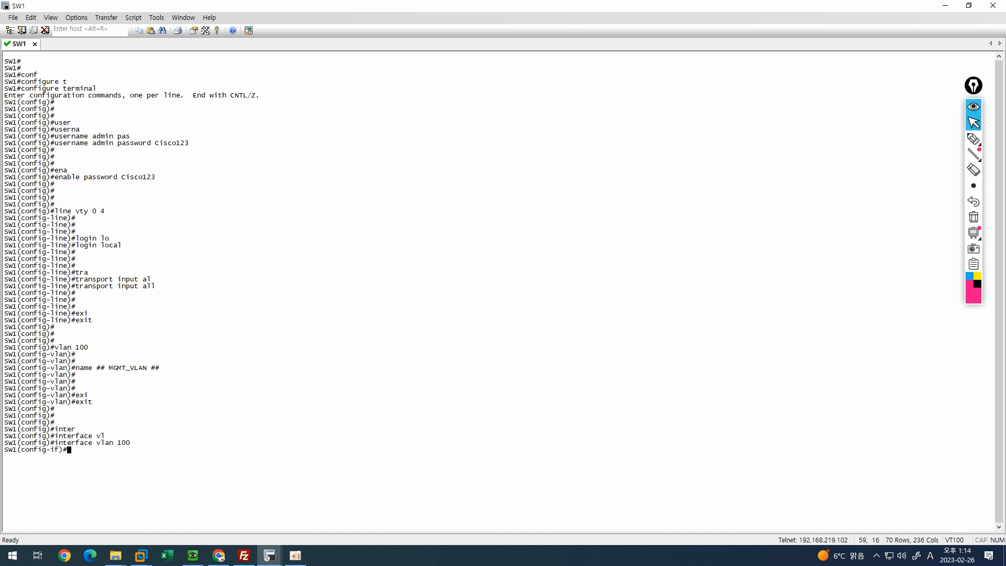
key("Return")
key("Return")
type("no shu")
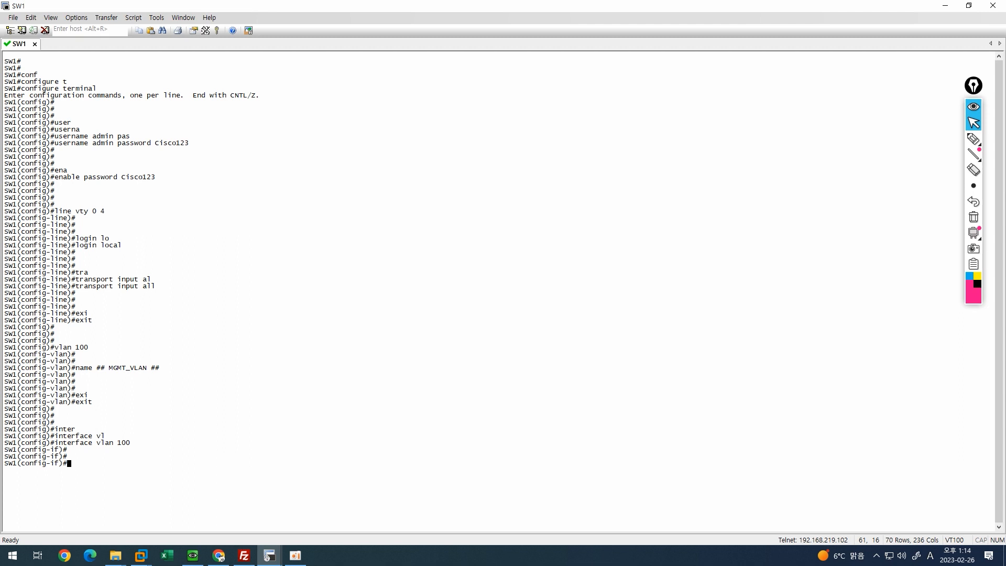
key("Tab")
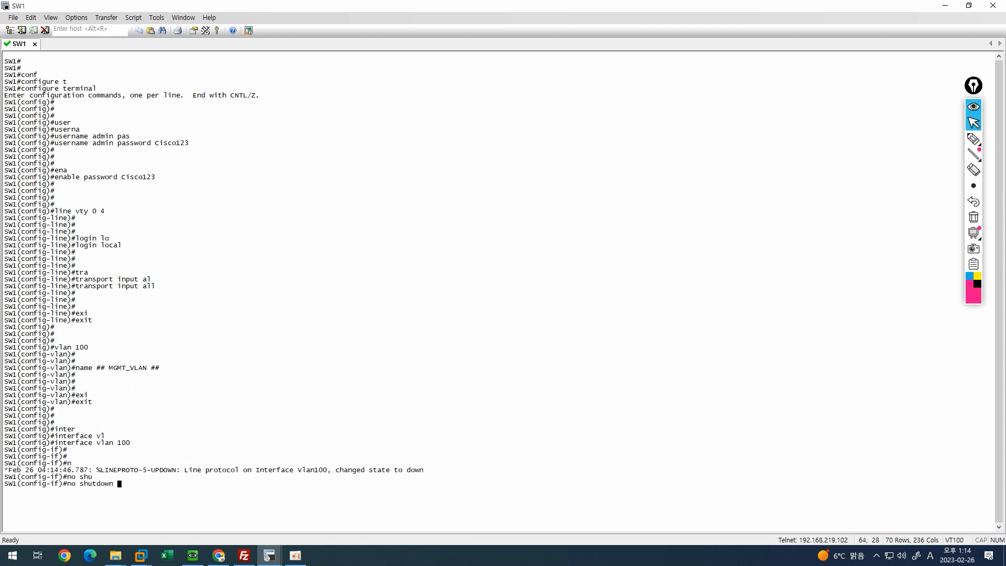
key("Return")
key("Return")
key("Return")
key("Return")
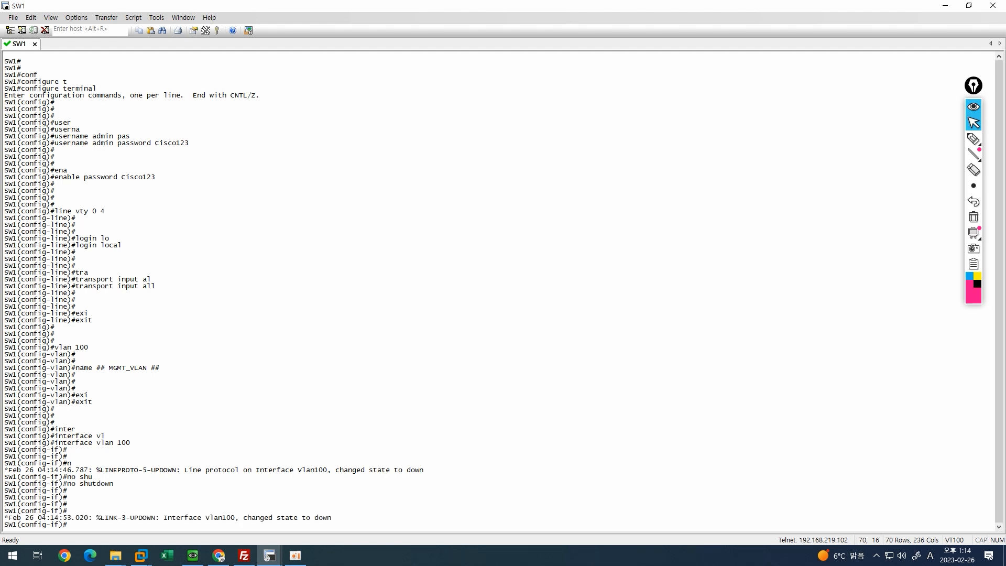
Assign IP address 192.168.100.1 255.255.255.0 to interface Vlan100.
type("ip add")
key("Tab")
type("192.")
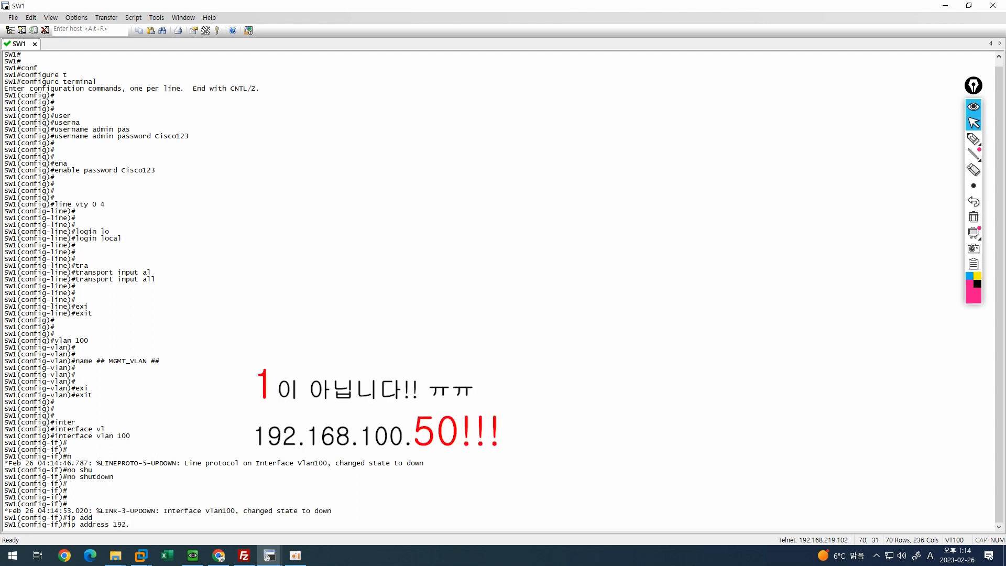
type("168.100.1 255.255.255.")
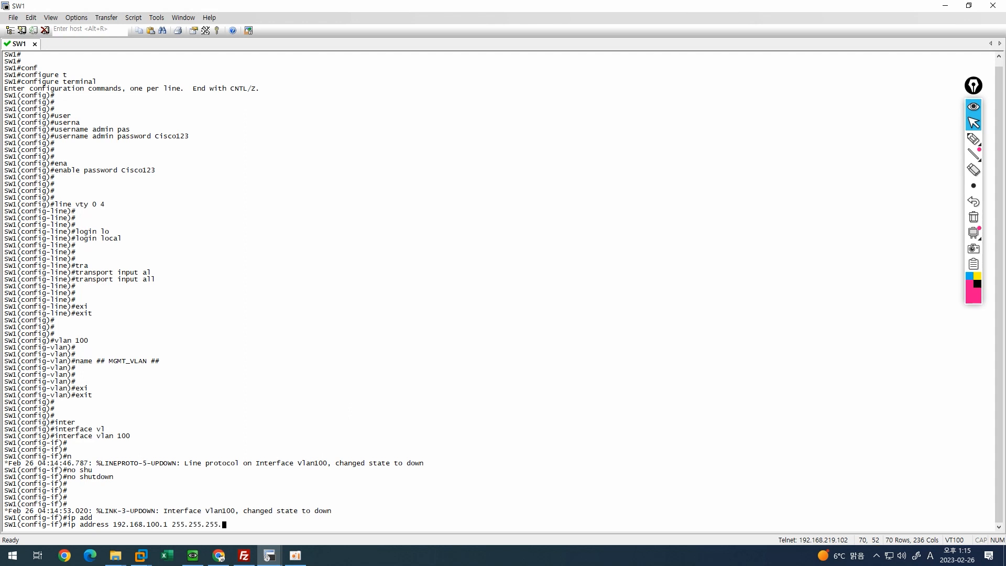
type("0")
key("Return")
key("Return")
key("Return")
key("Return")
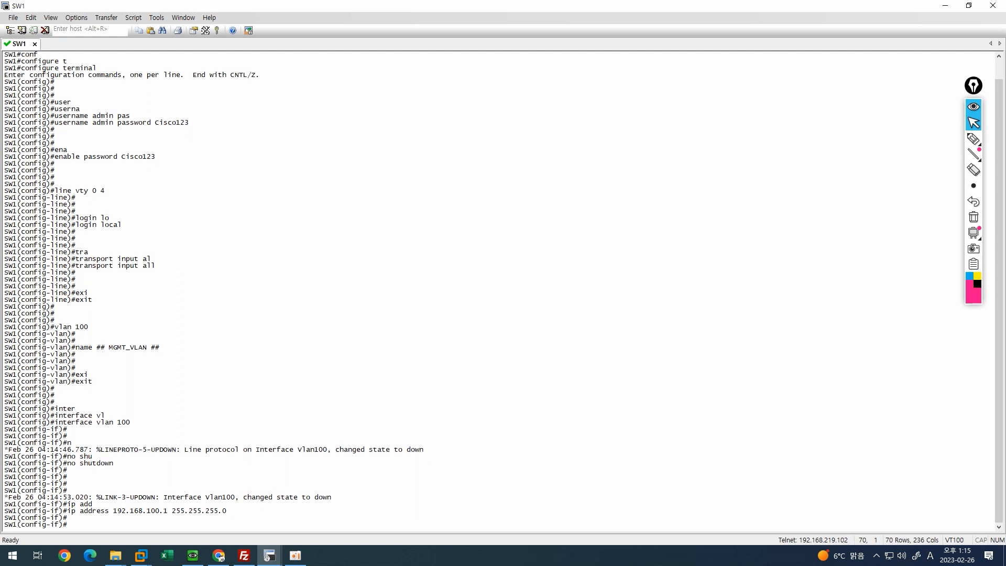
Give interface Vlan100 the description ## MGMT_VLAN ## and exit interface configuration.
type("desc")
key("Tab")
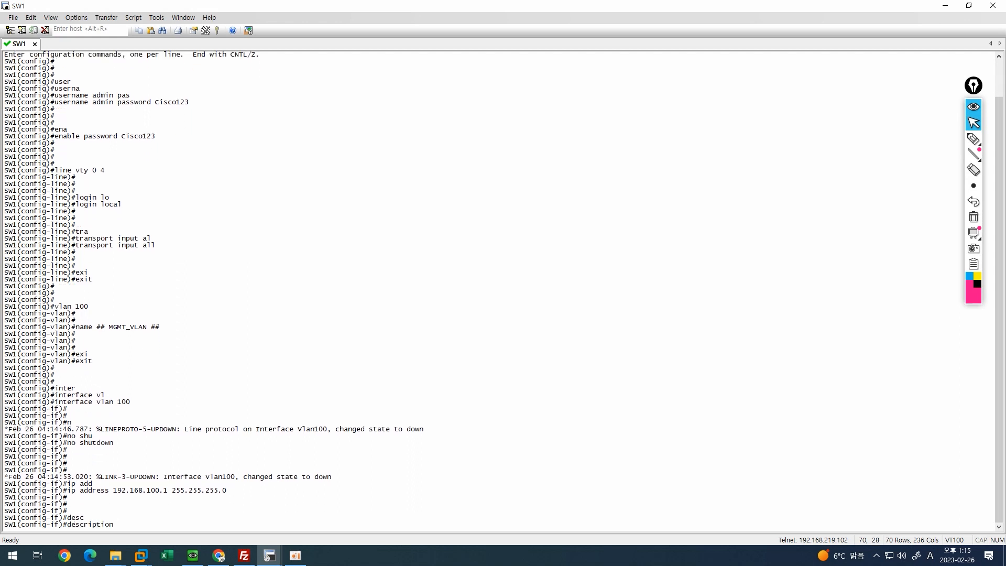
type("## MGMT_VLAN ##")
key("Return")
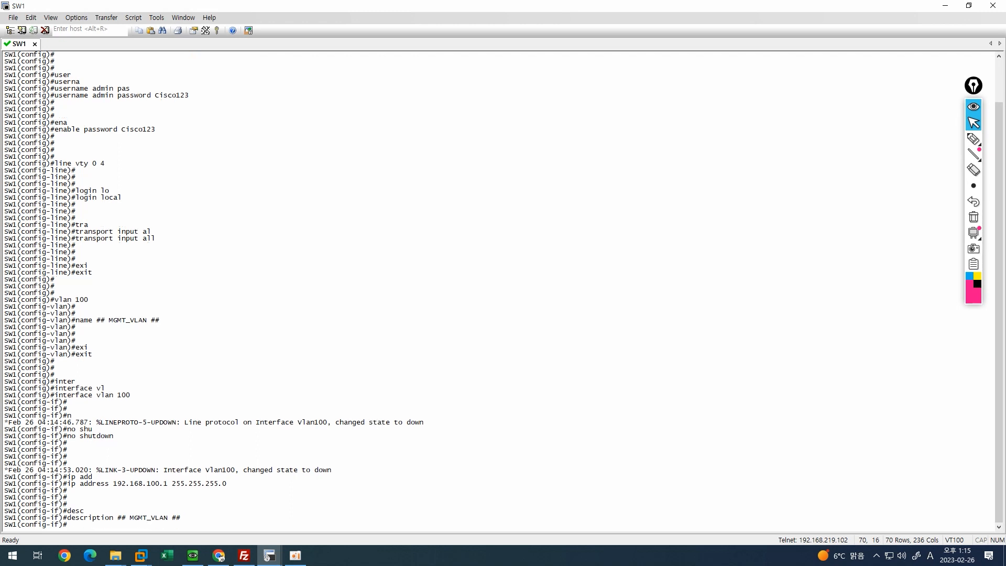
key("Return")
key("Return")
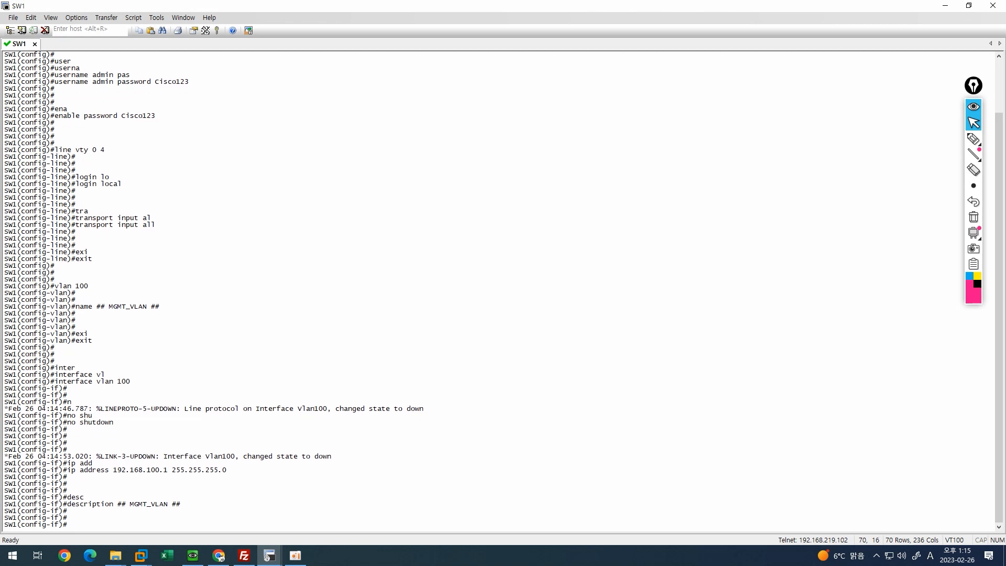
type("exi")
key("Tab")
key("Return")
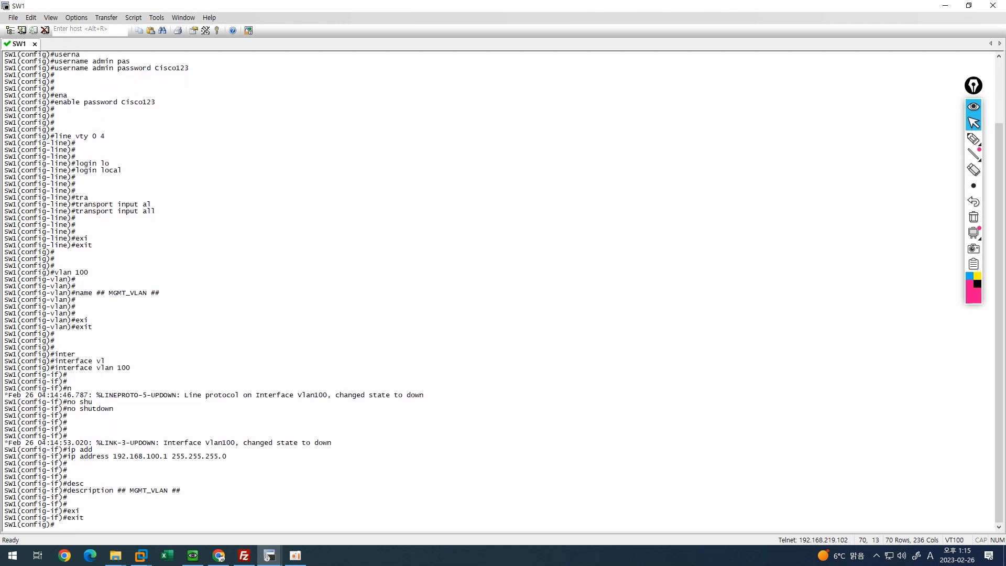
key("Return")
key("Return")
key("Return")
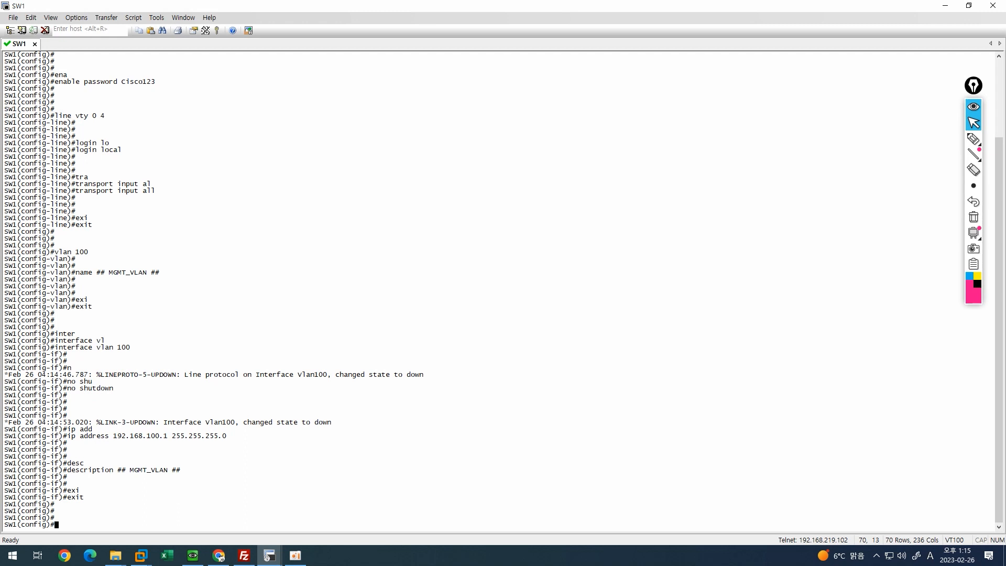
Select ethernet ports 0/0-3 and bring them up with no shutdown.
type("inter")
key("Tab")
type("ra")
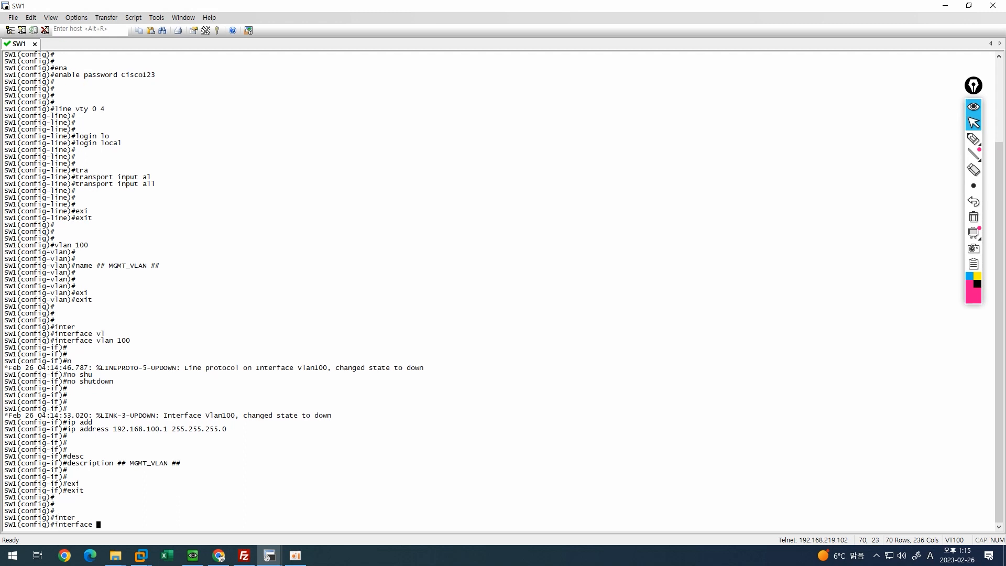
type("n")
key("Tab")
type("eth")
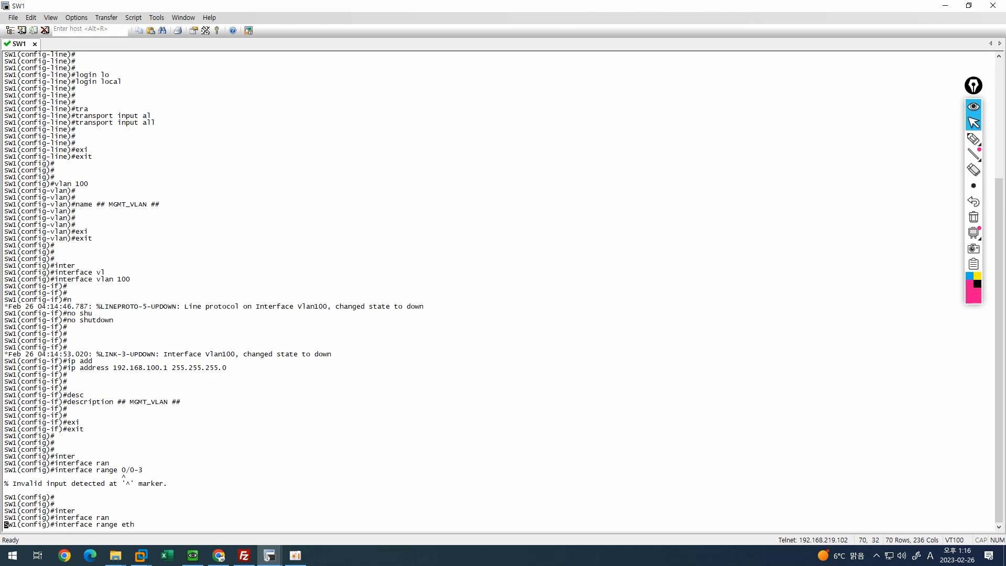
key("Tab")
type("0/0-")
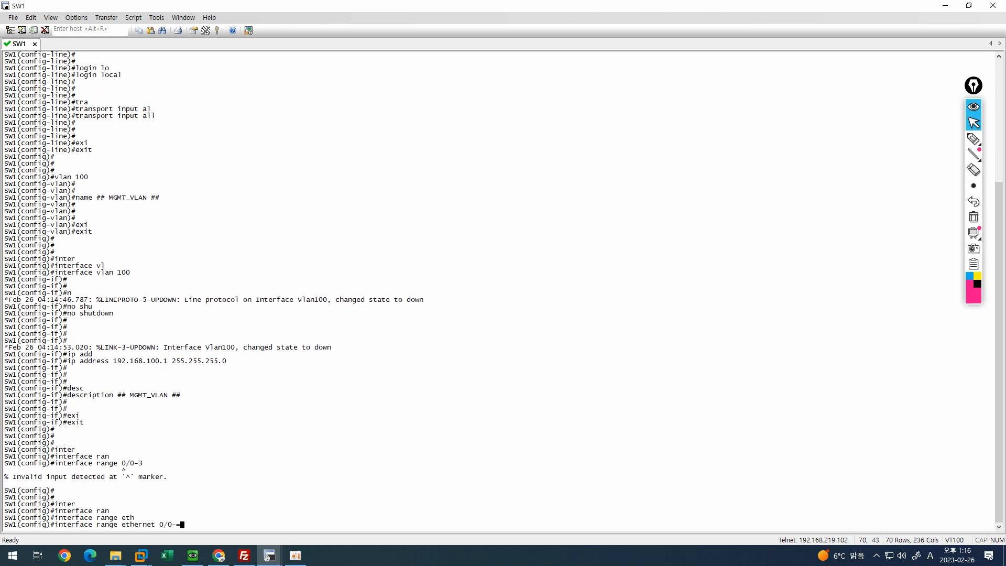
type("3")
key("Return")
key("Return")
key("Return")
key("Return")
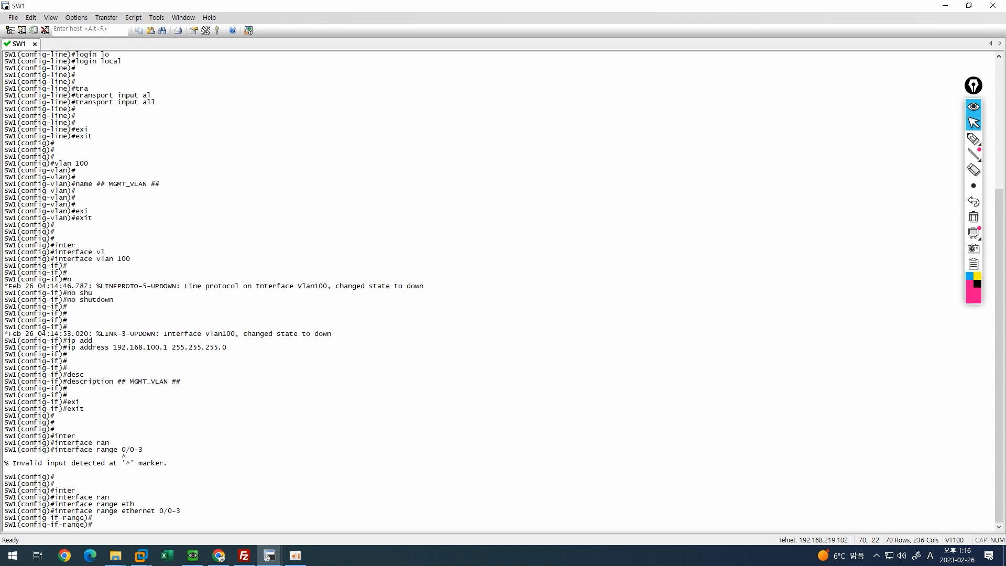
type("no shu")
key("Tab")
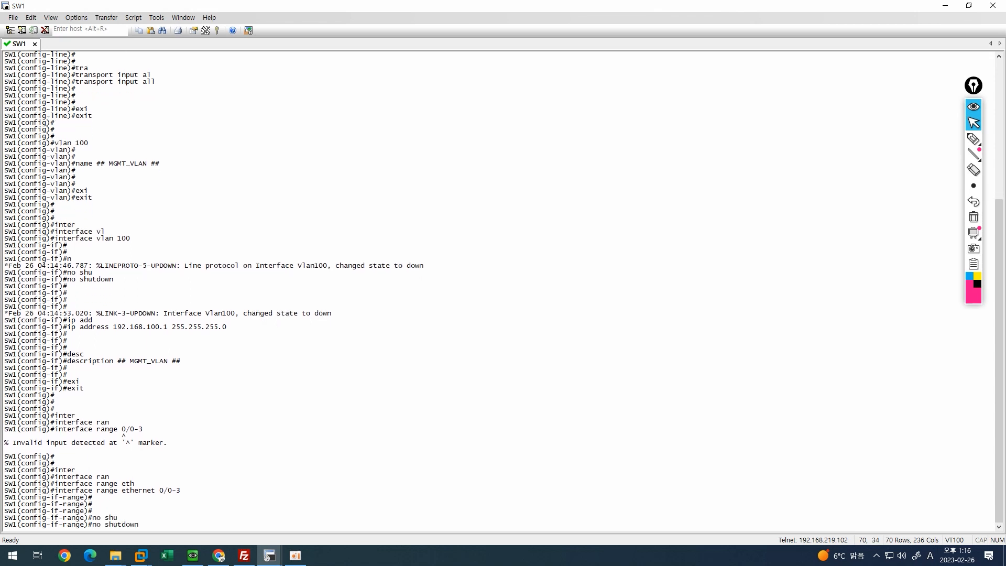
key("Return")
key("Return")
key("Return")
Set ports 0/0-3 to switchport mode access.
type("sw")
key("Tab")
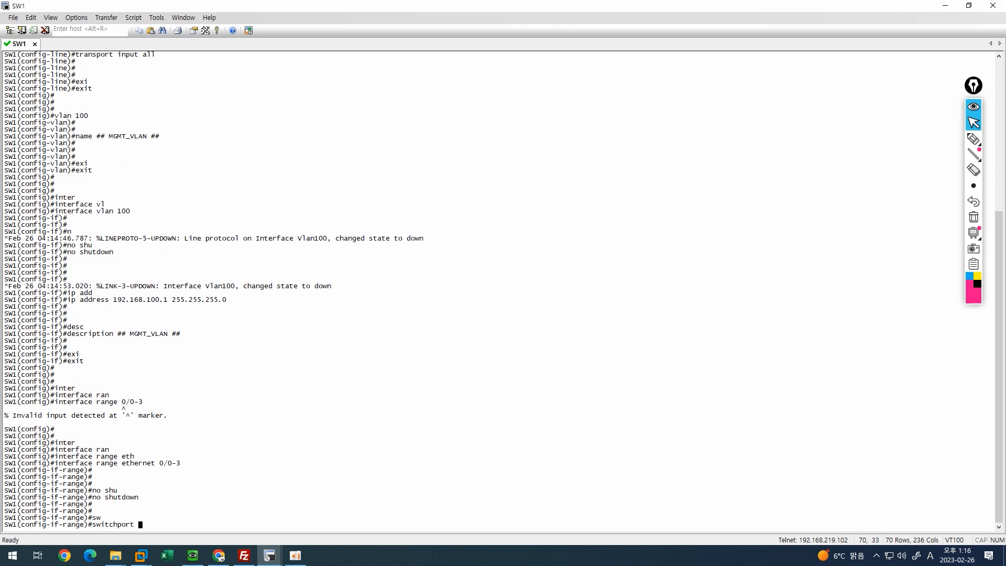
type("mo")
key("Tab")
type("acc")
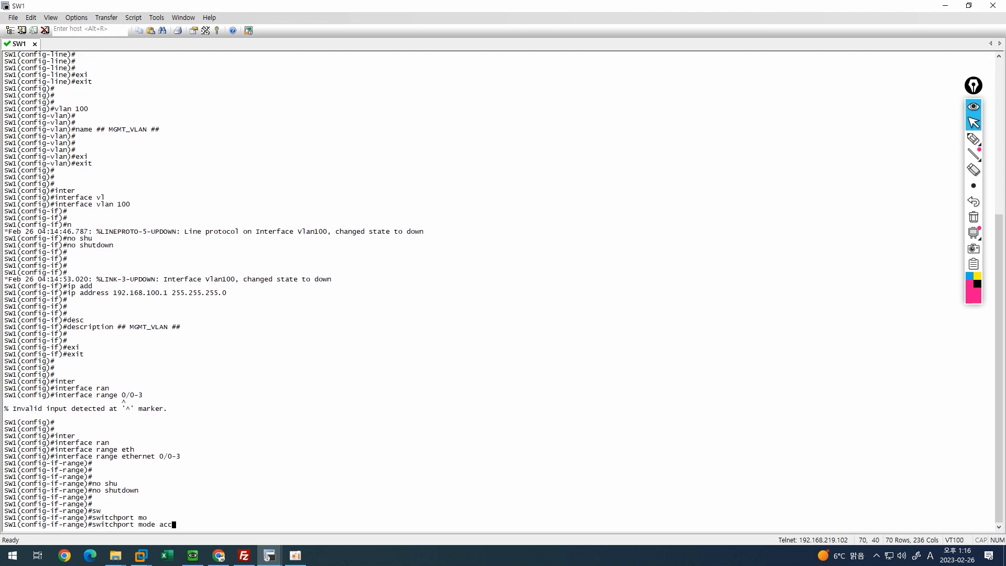
key("Tab")
key("Return")
Assign ports 0/0-3 to access VLAN 100.
type("sw")
key("Tab")
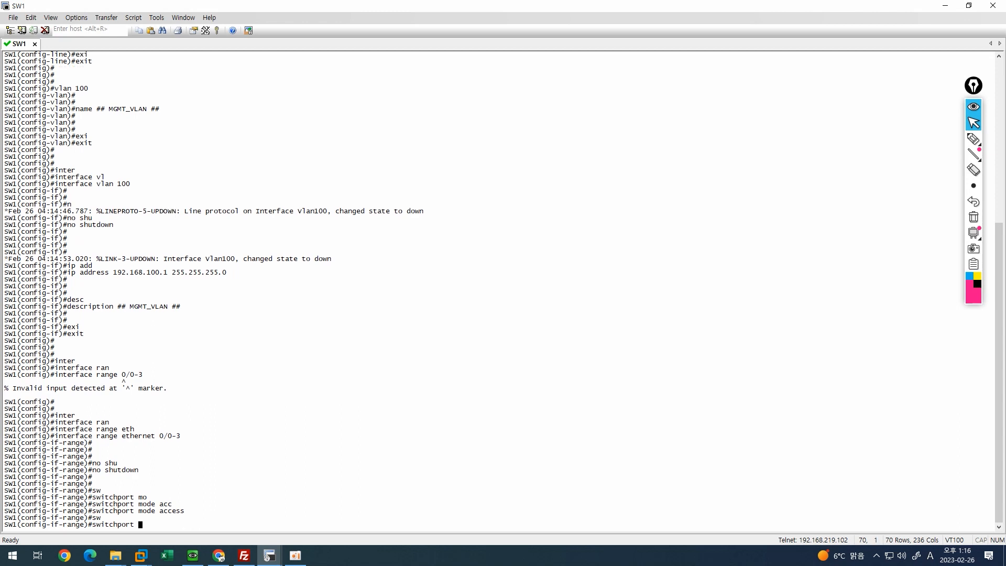
type("acc")
key("Tab")
type("vl1")
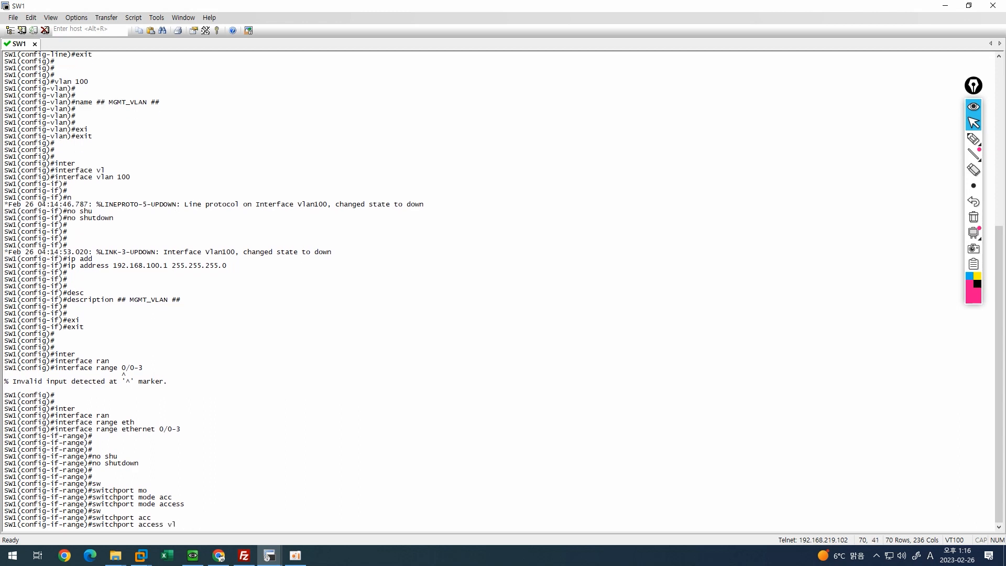
key("Tab")
key("BackSpace")
key("Tab")
type("10")
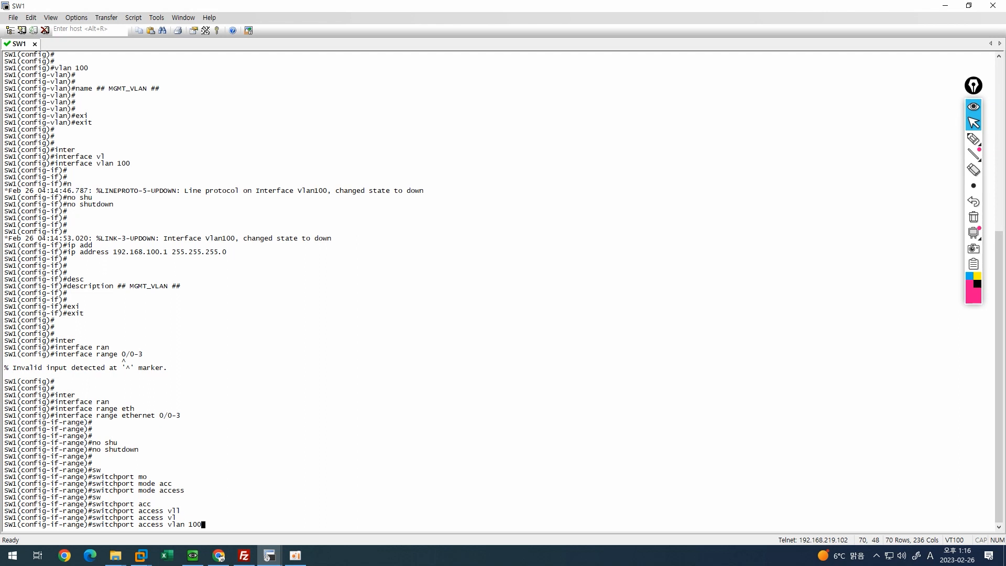
key("Return")
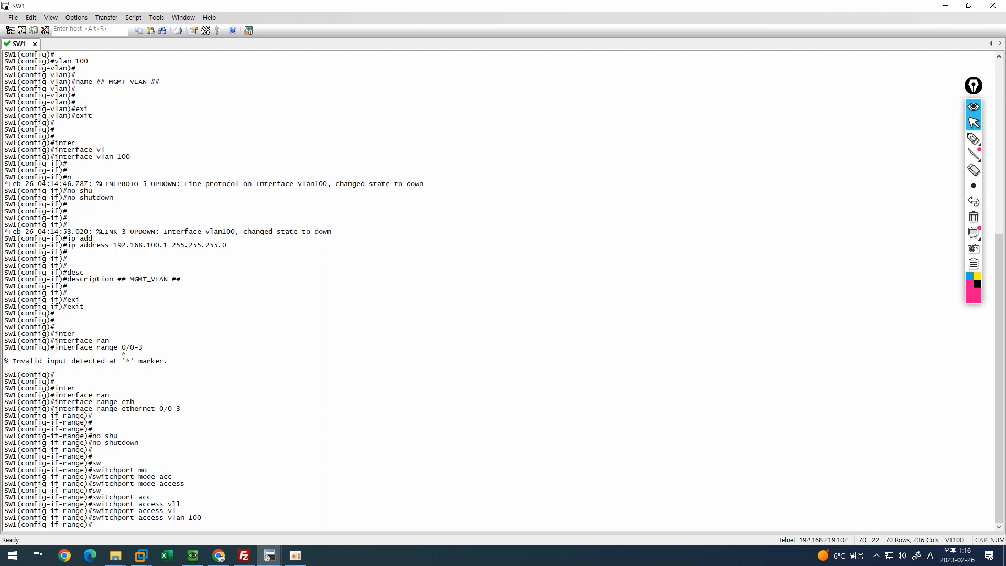
key("Return")
key("Return")
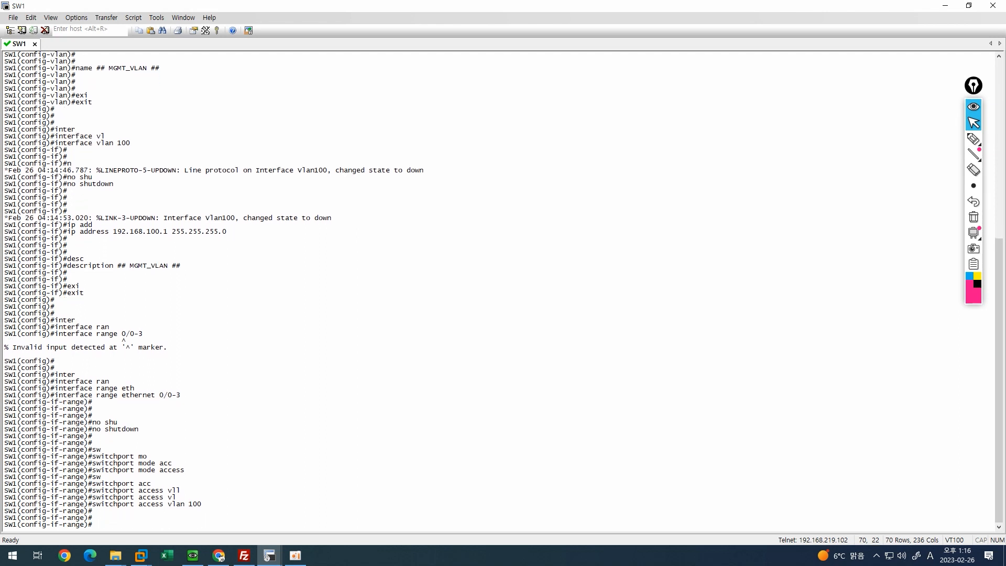
Leave configuration mode with end and save the running configuration using wr.
type("end")
key("Return")
key("Return")
key("Return")
key("Return")
key("Return")
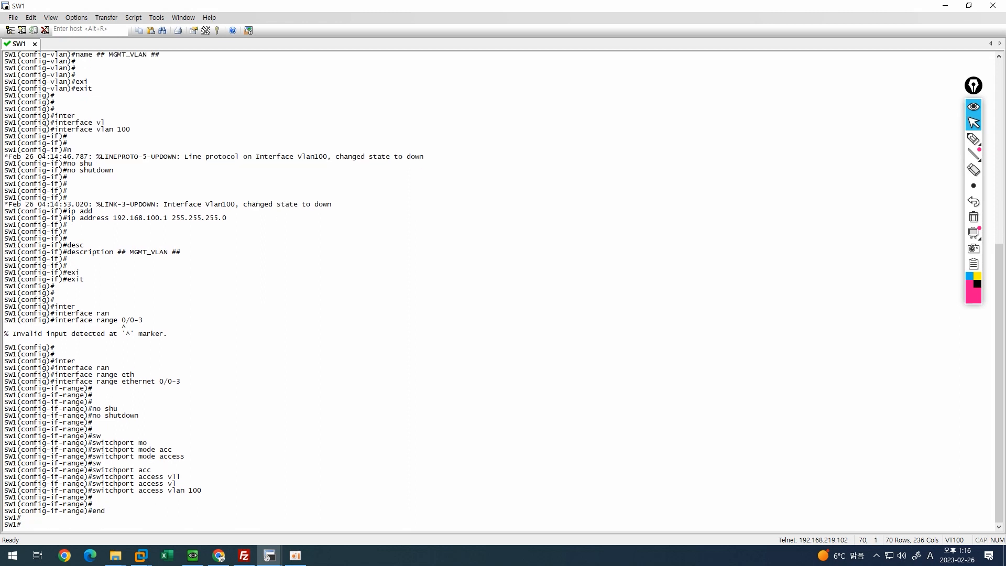
key("Return")
type("wr")
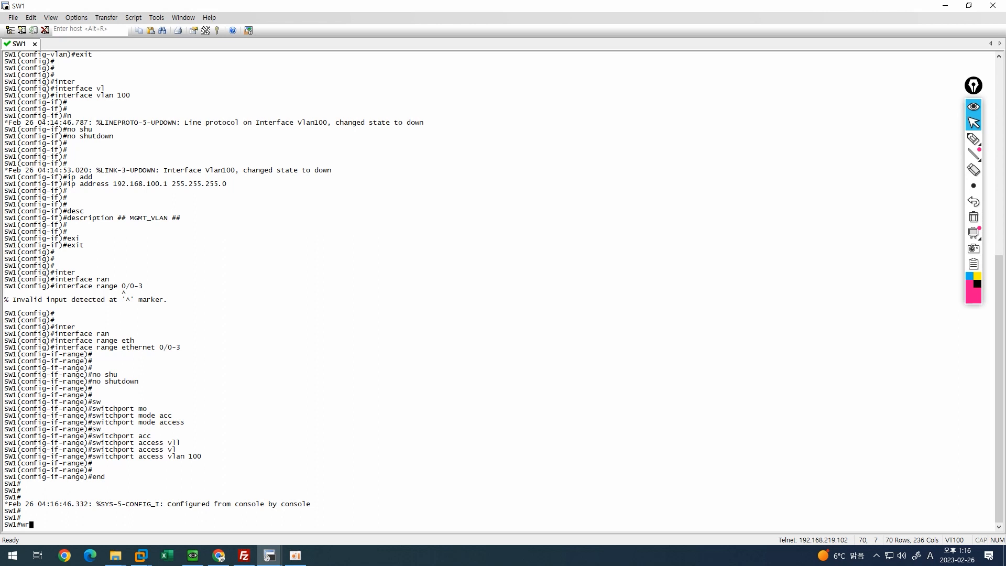
key("Return")
key("Return")
key("Return")
key("Return")
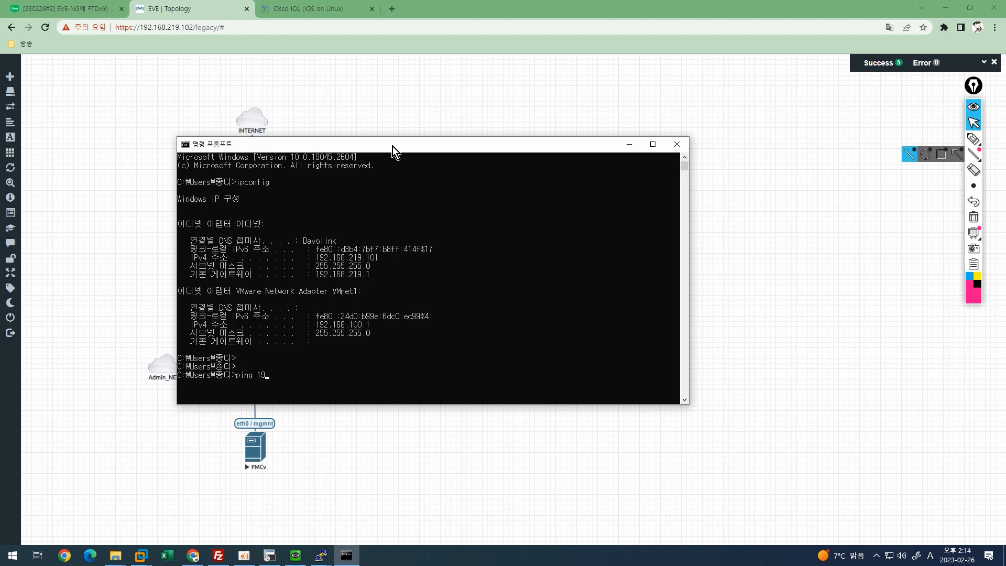
Ping 192.168.100.50 from the Command Prompt.
type("168.50")
type(".")
key("BackSpace")
key("BackSpace")
key("BackSpace")
type("100.50")
key("Return")
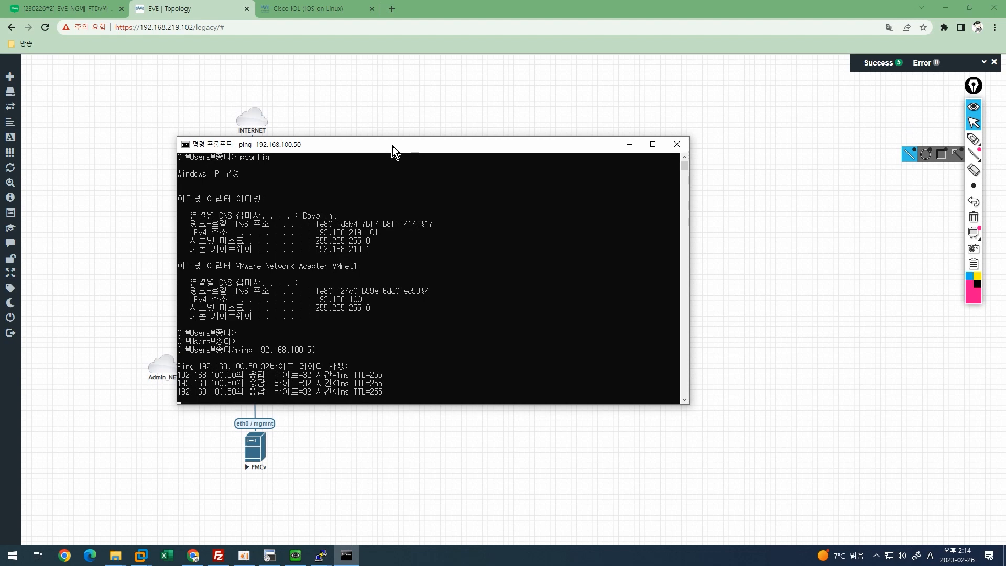
Run arp -a and confirm entries for 192.168.100.50 and 192.168.100.51.
key("Return")
key("Return")
key("Return")
type("arp -a")
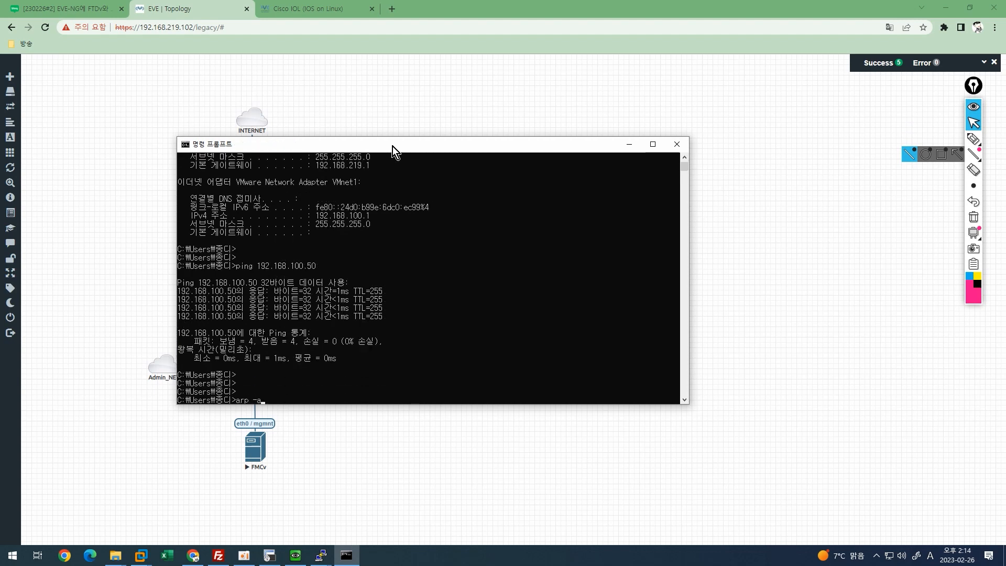
key("Return")
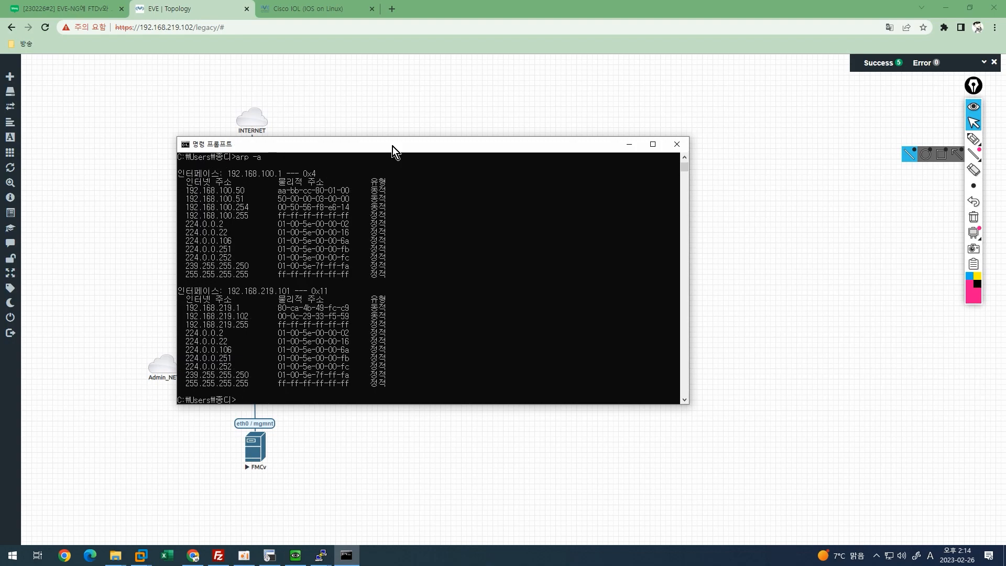
left_click_drag(178, 188, 372, 200)
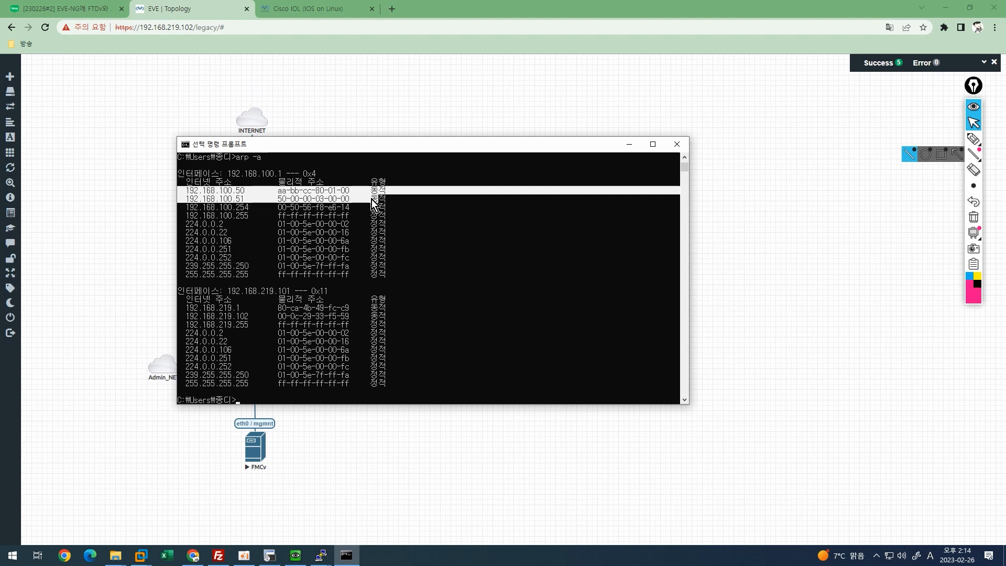
left_click(467, 307)
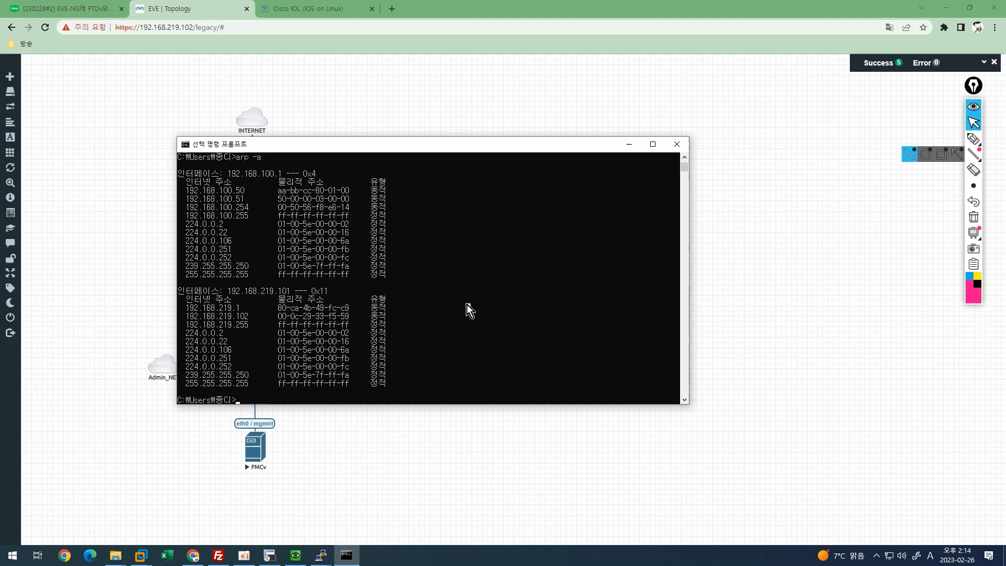
left_click(269, 554)
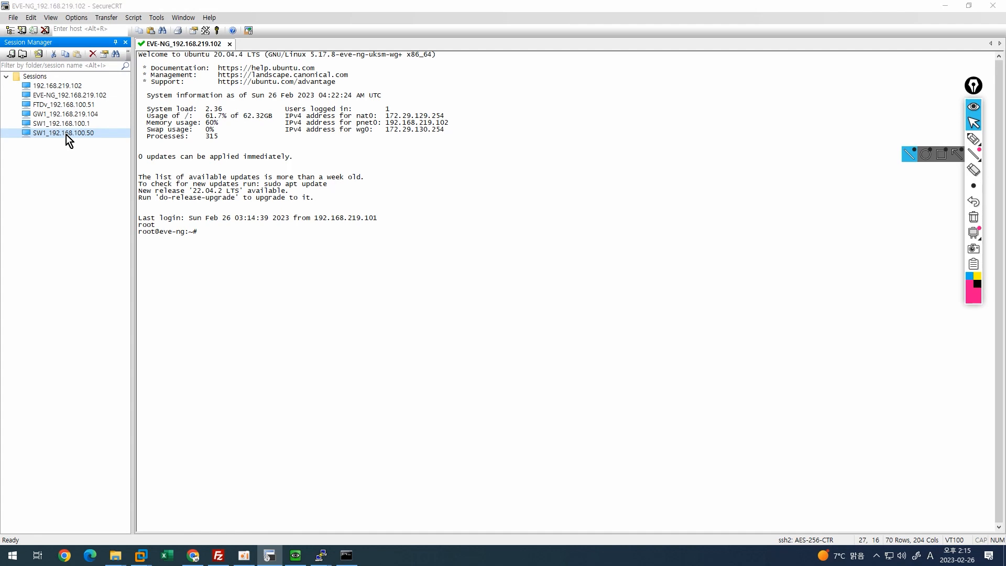
Open the SW1_192.168.100.50 telnet session and check the SW1 login output.
double_click(66, 134)
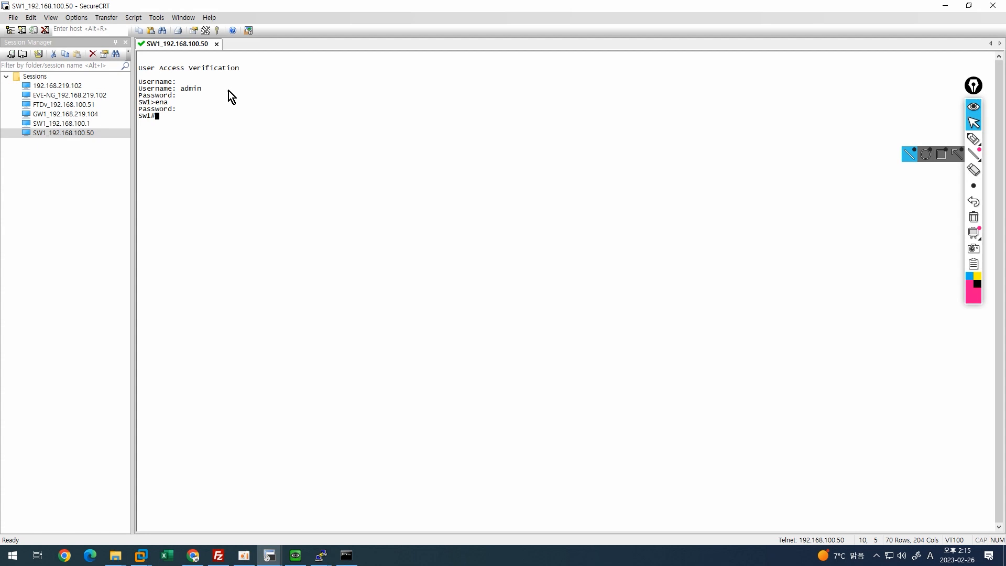
left_click_drag(172, 117, 135, 68)
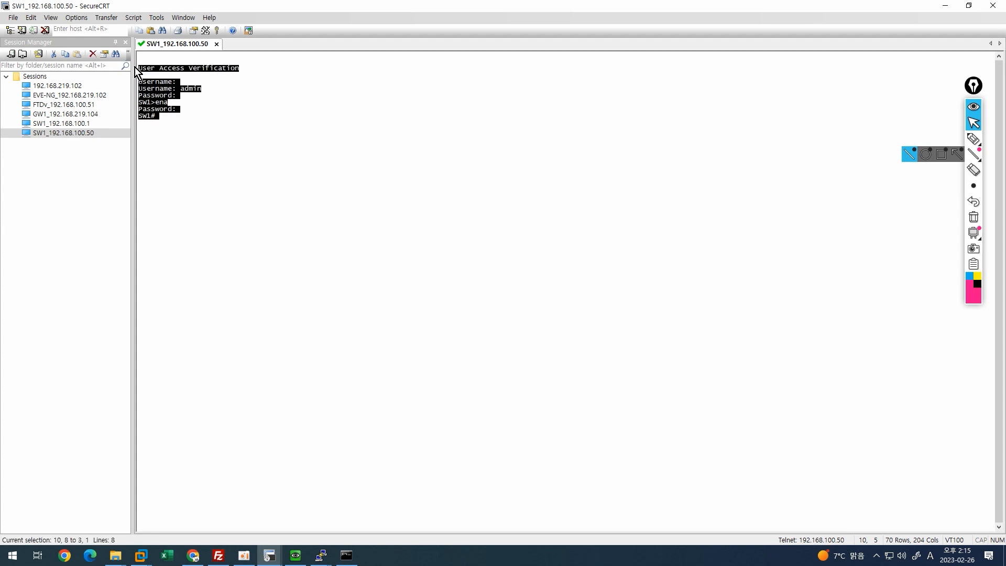
left_click(191, 110)
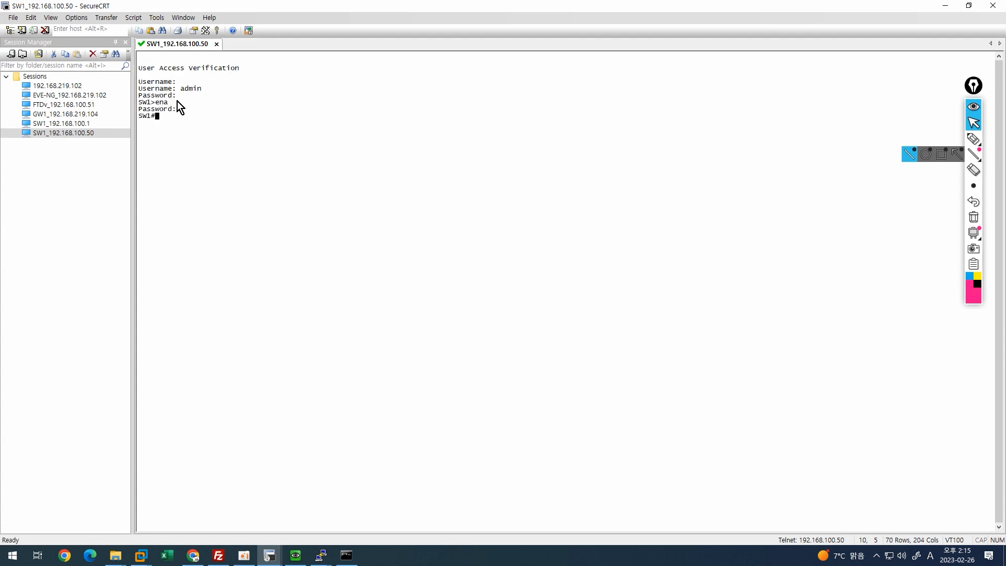
left_click(193, 555)
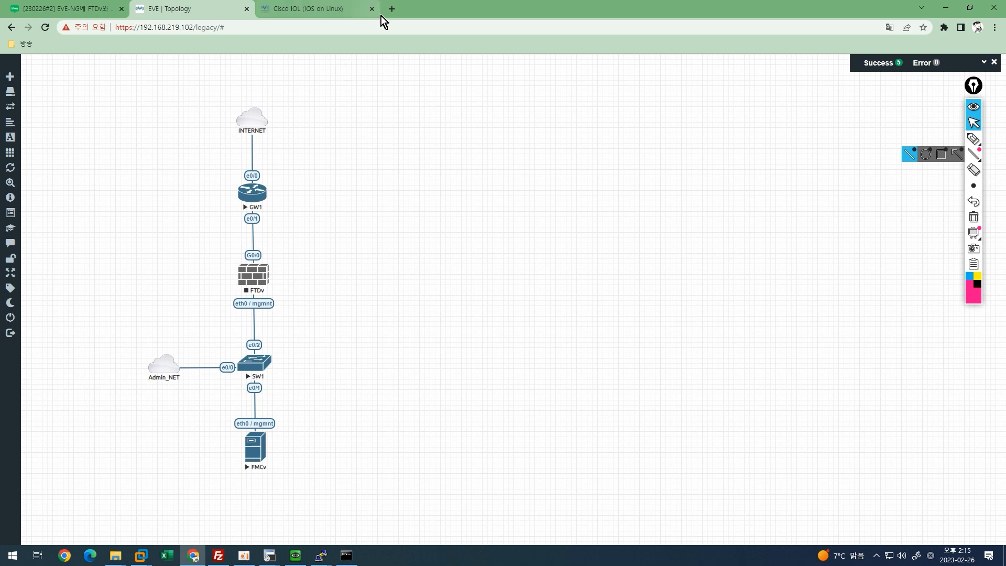
left_click(392, 9)
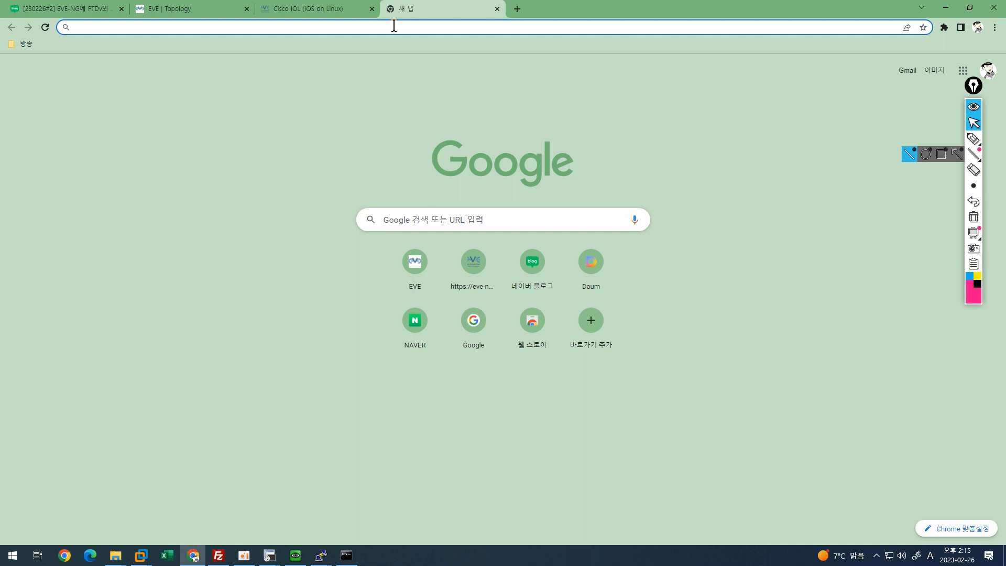
type("HTTPS://")
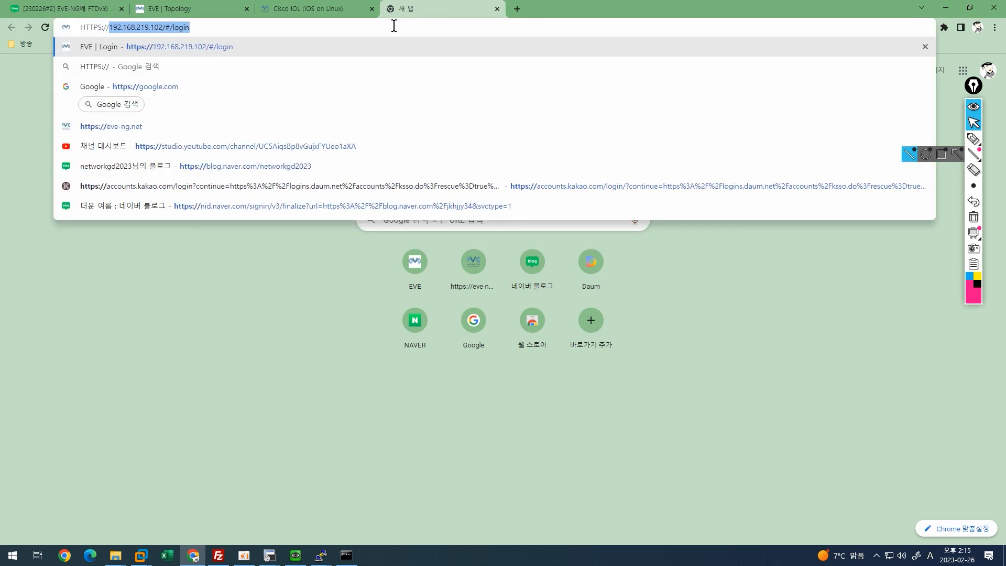
type("192.168.")
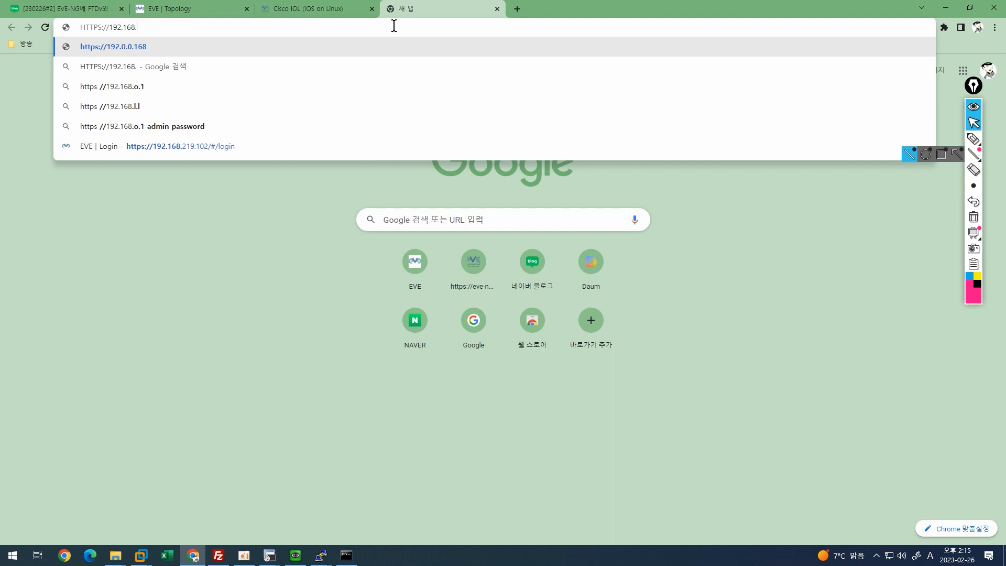
type("100.51")
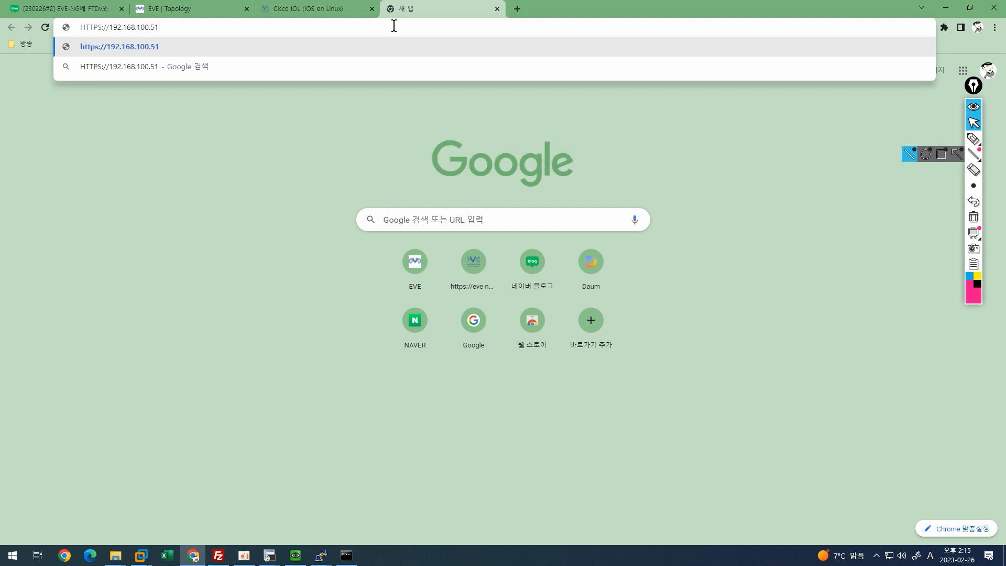
key("Return")
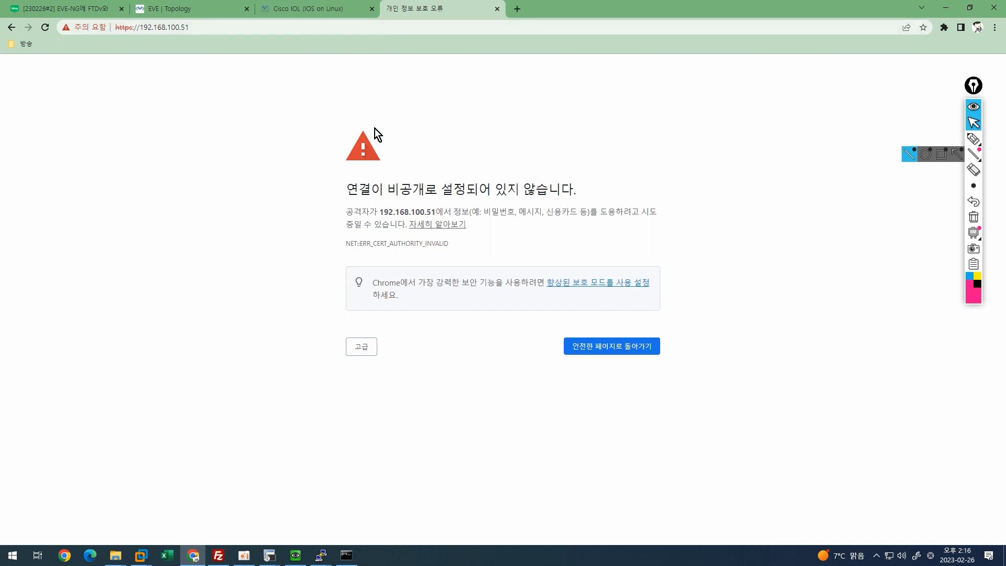
left_click(366, 354)
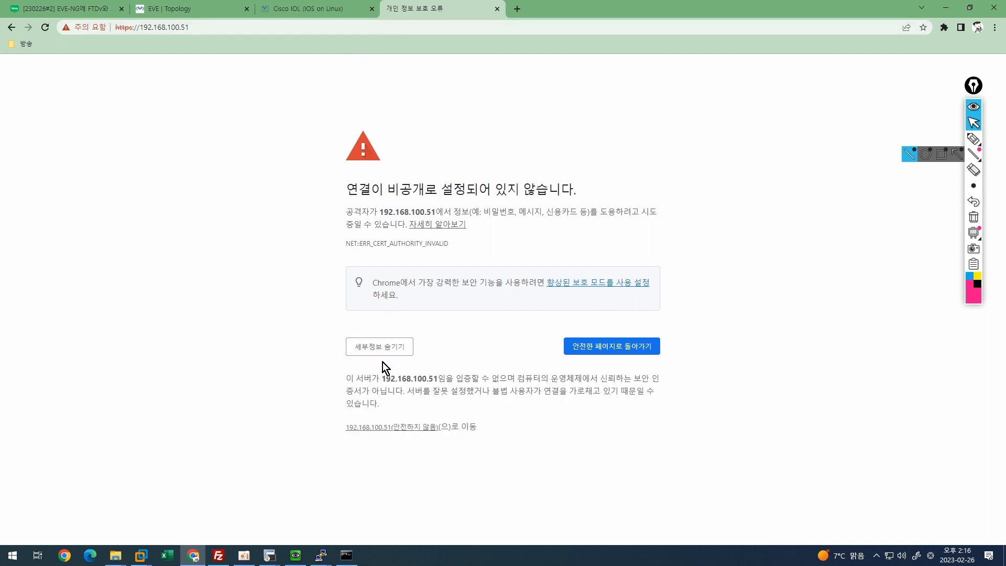
left_click(408, 427)
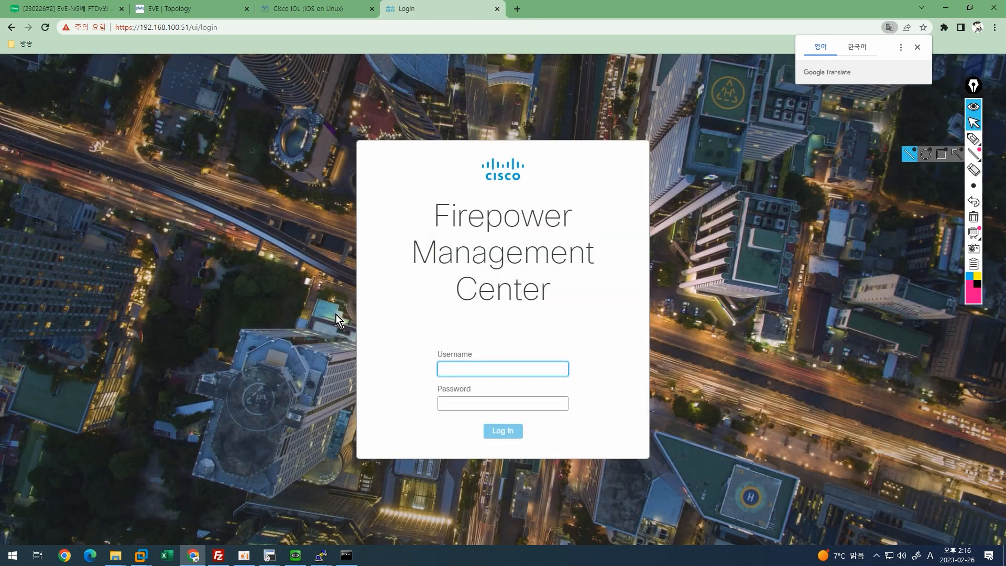
left_click(375, 261)
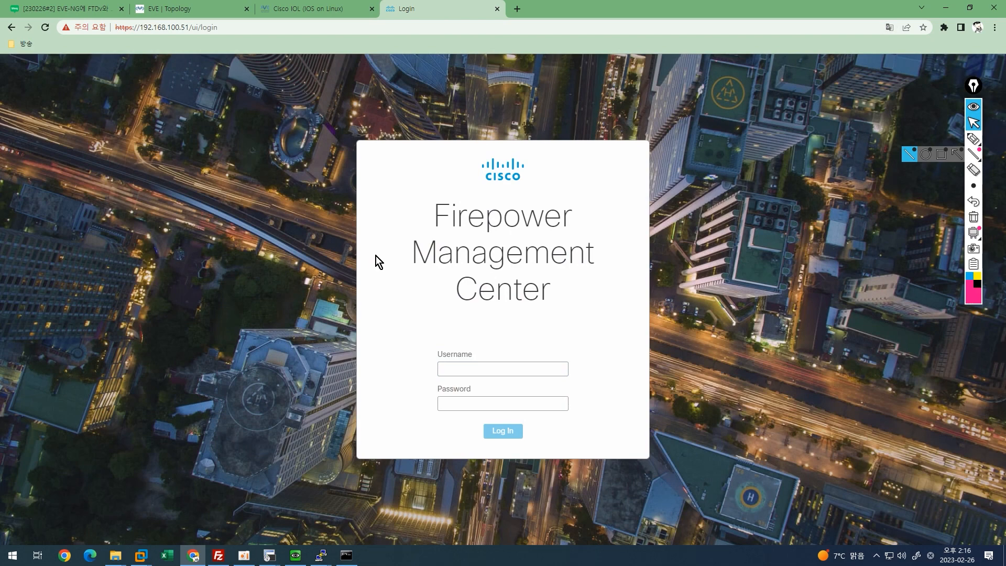
Enter username admin and type the initial password on the FMC login page.
left_click(508, 370)
left_click(509, 370)
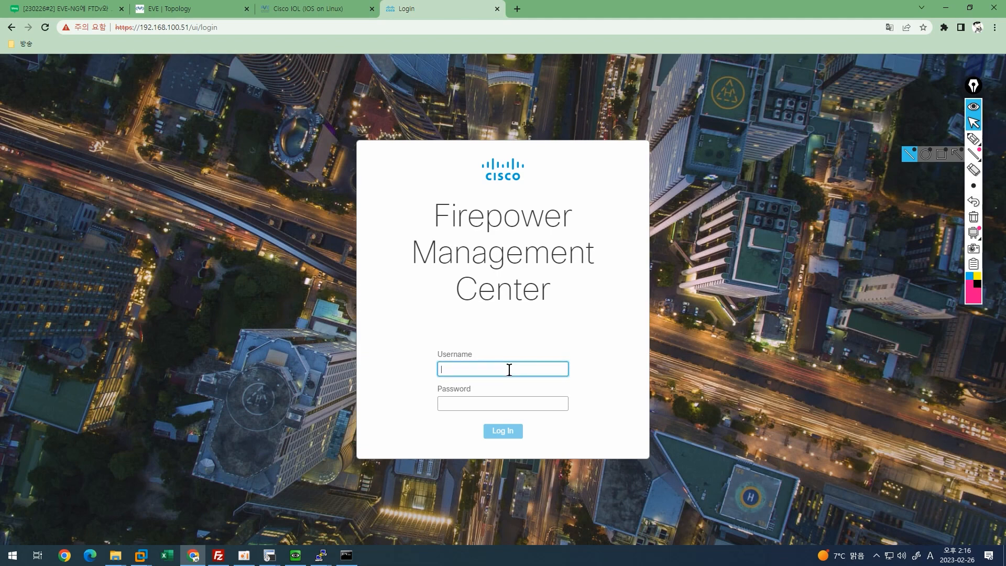
type("ad")
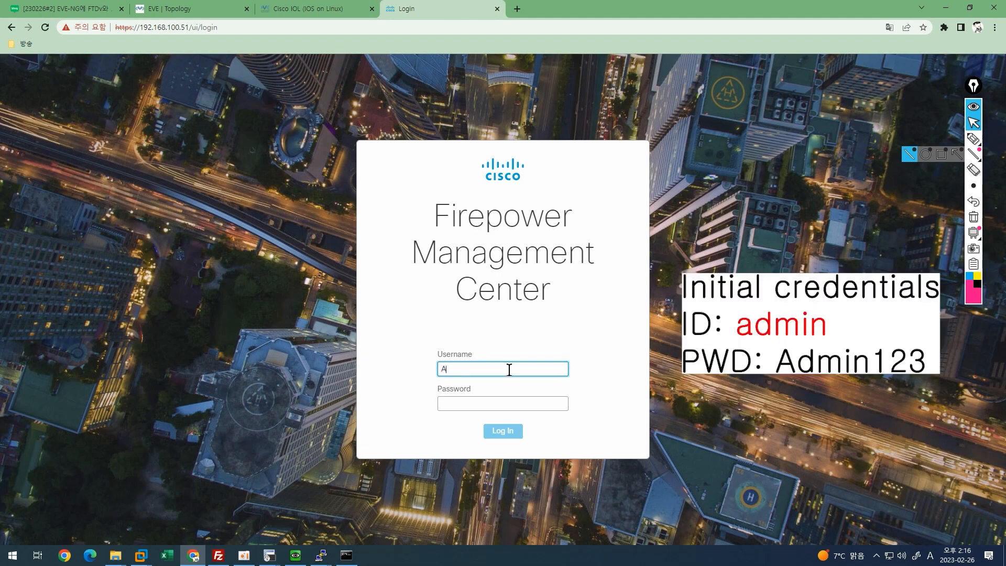
key("BackSpace")
key("BackSpace")
type("admin")
key("Tab")
type("A")
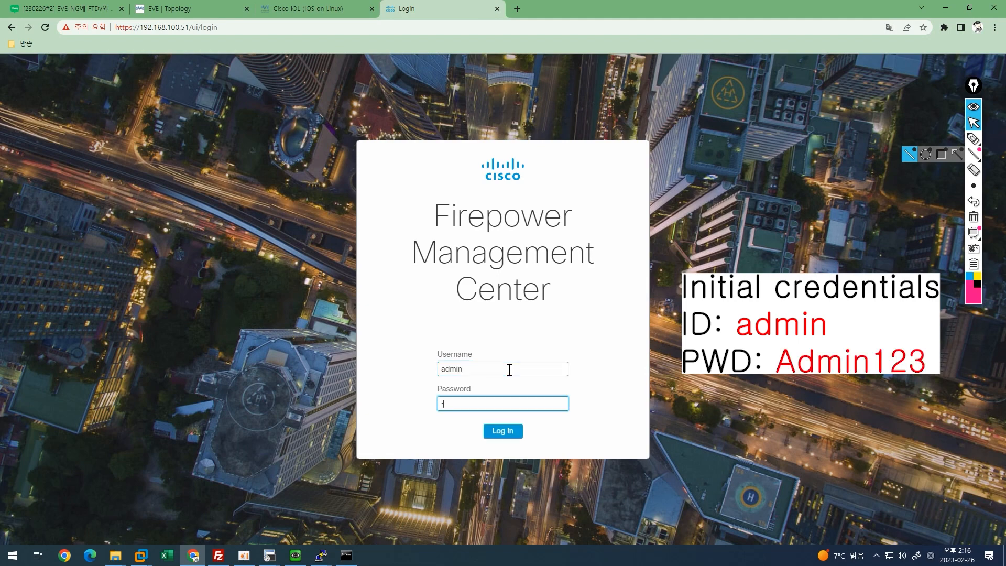
type("dmin1")
Enter and confirm a new admin password meeting all criteria on the Change Password step, then submit it.
left_click(512, 433)
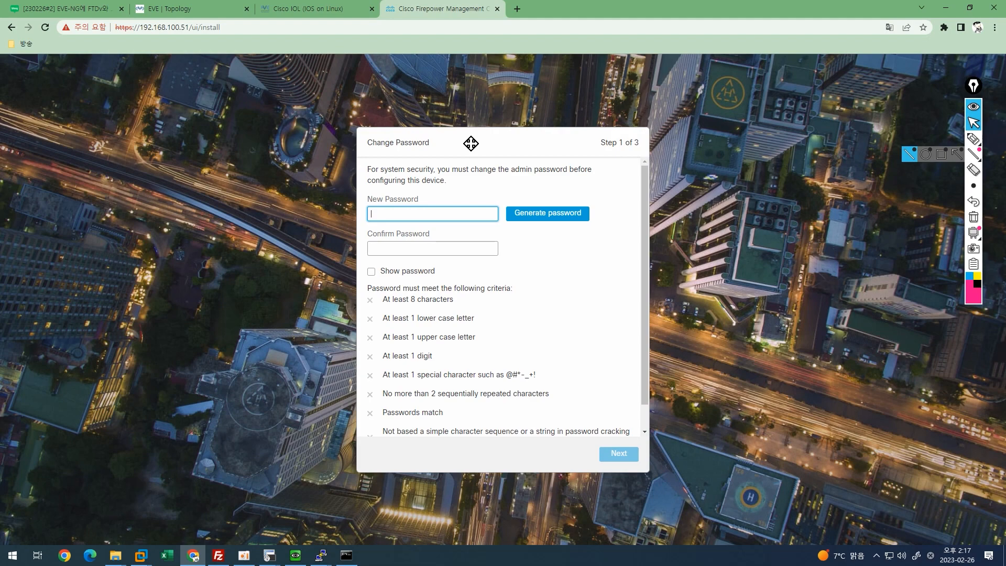
type("Csco123")
key("Tab")
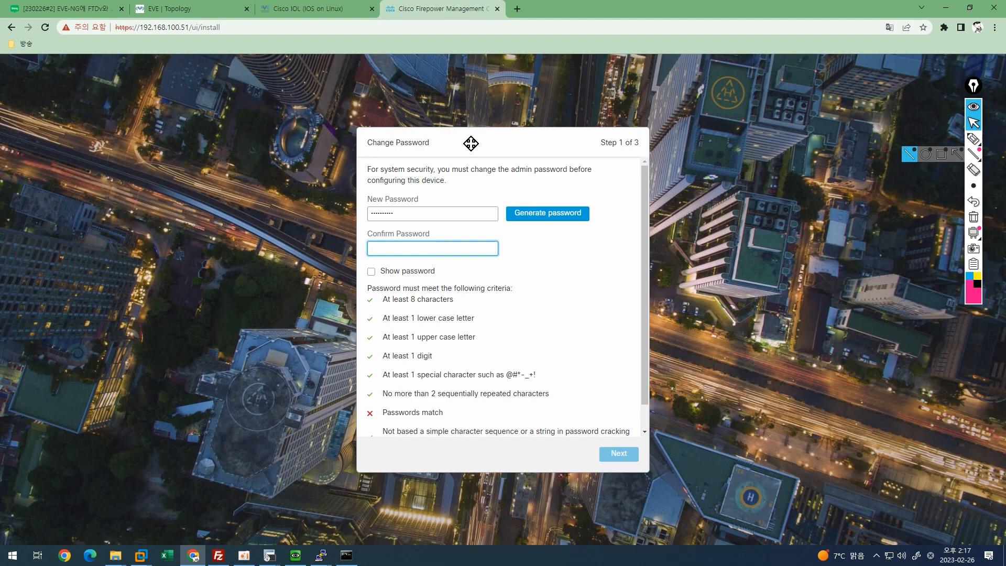
type("Cisco•••••")
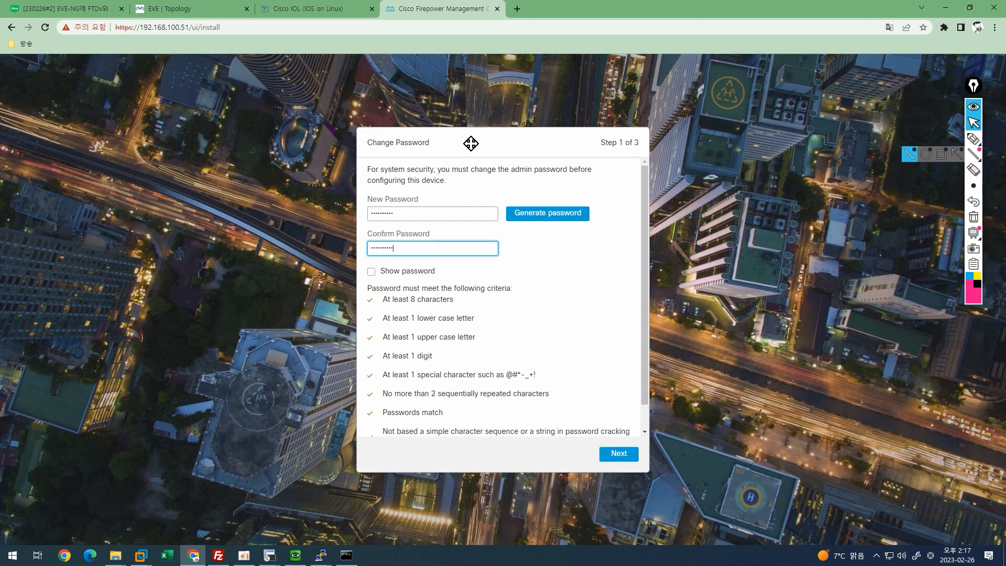
left_click(615, 449)
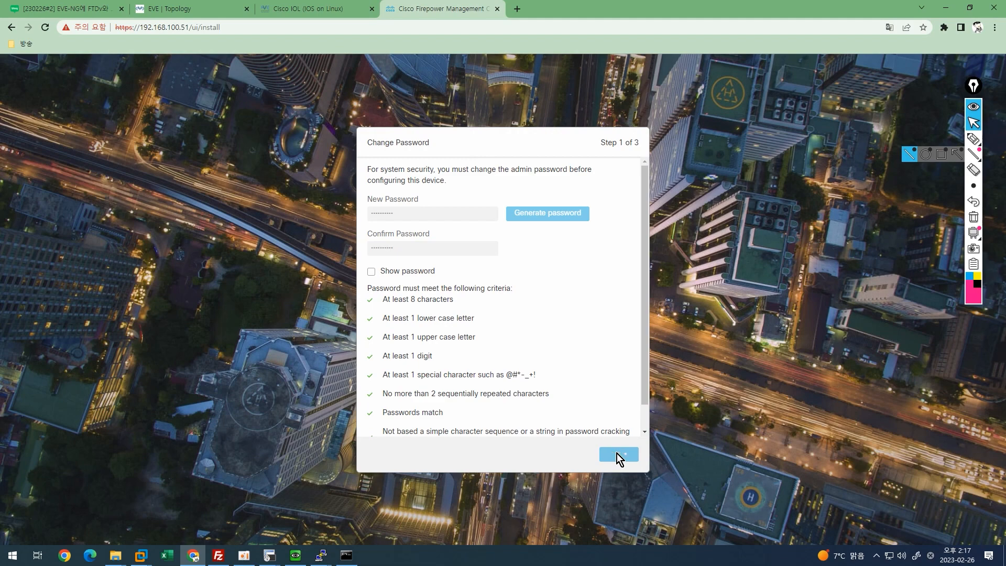
Accept the user agreement, change the FQDN to FMCv.cisco.com, and finish setup.
left_click(614, 451)
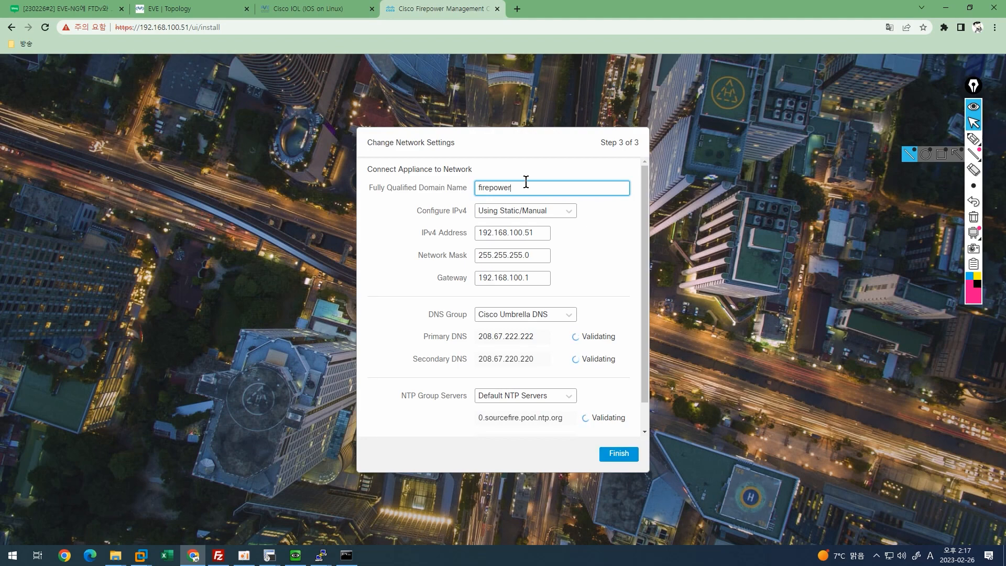
left_click_drag(517, 187, 471, 189)
type("FMCv")
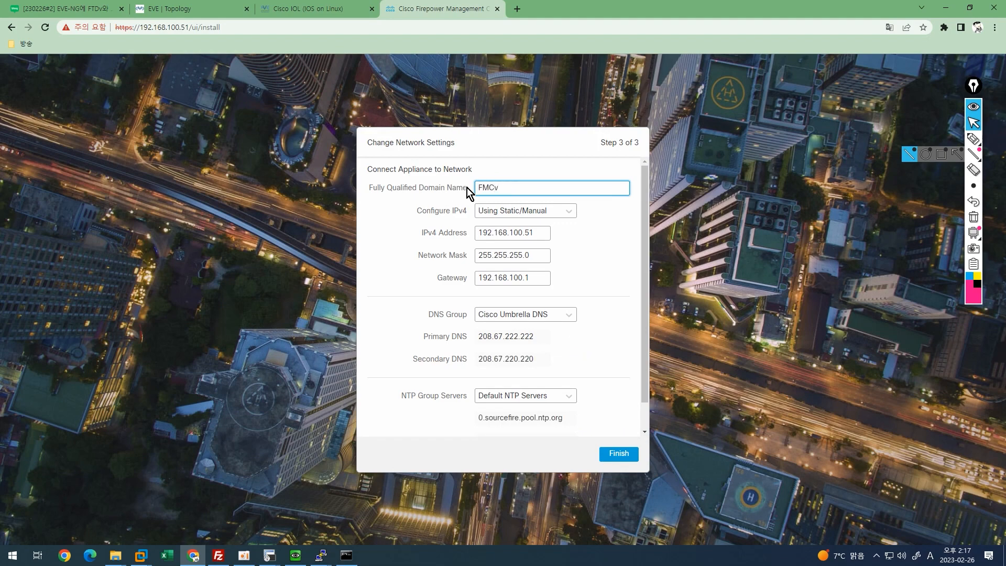
type(".cisco.com")
left_click(625, 452)
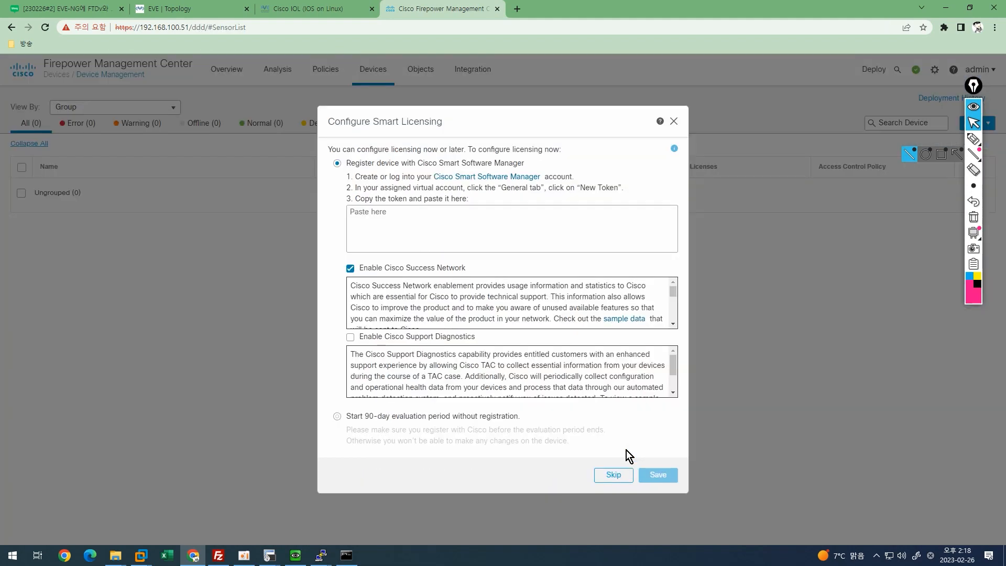
Save the 90-day evaluation licensing choice and return to the EVE-NG lab topology.
left_click(337, 419)
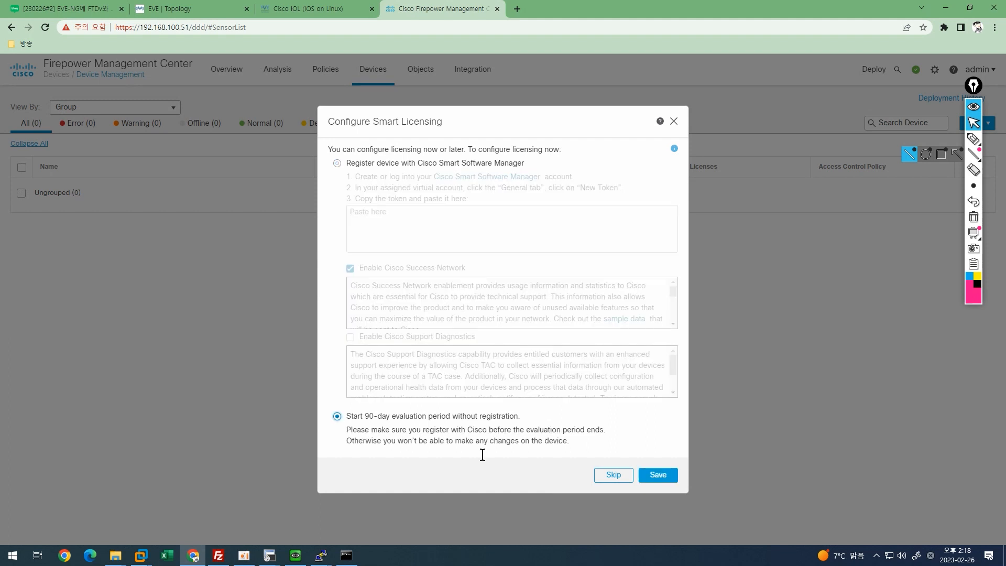
left_click(655, 477)
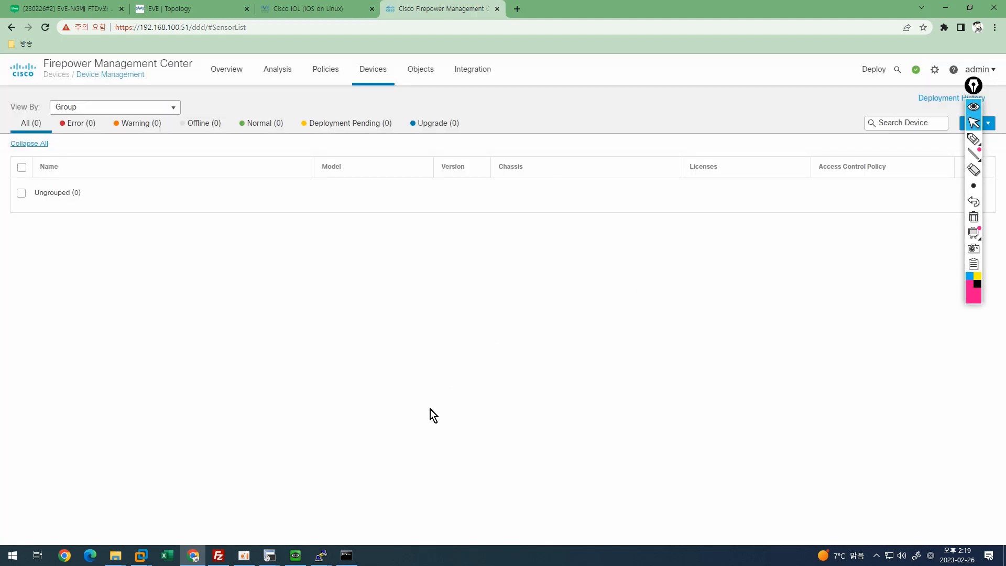
left_click(182, 9)
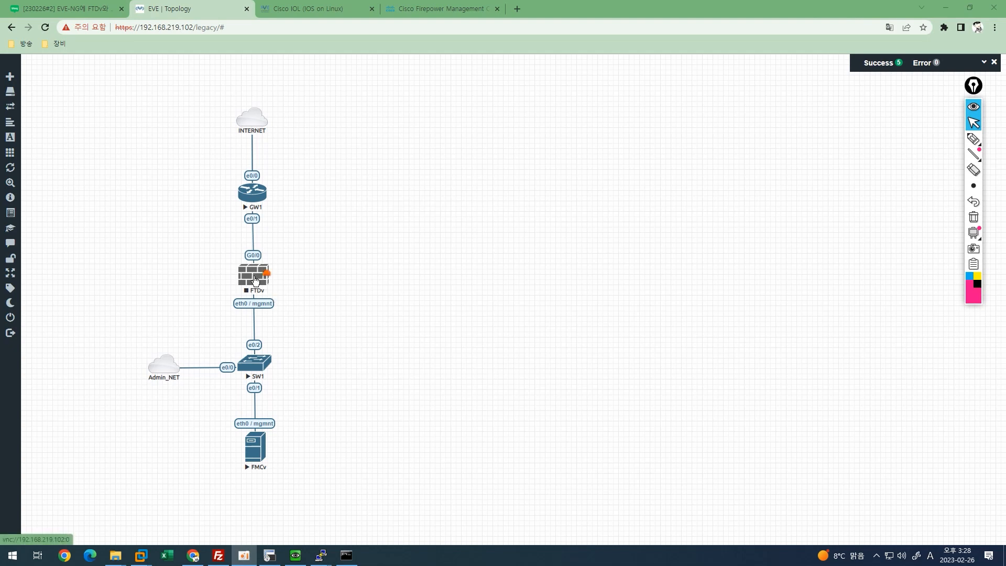
Start the FTDv node and open its VNC console window, allowing the viewer to launch.
left_click(255, 280)
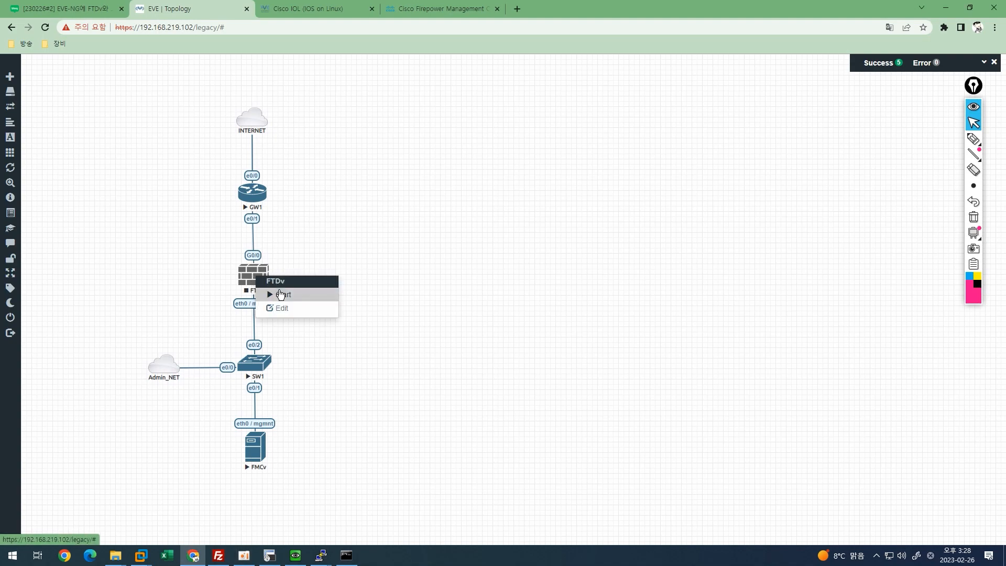
left_click(280, 294)
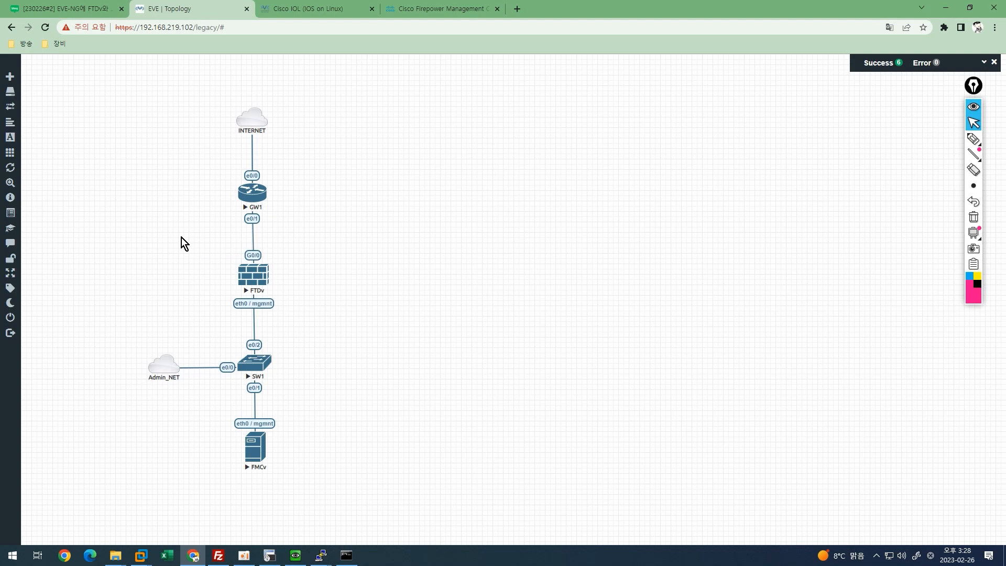
left_click(250, 281)
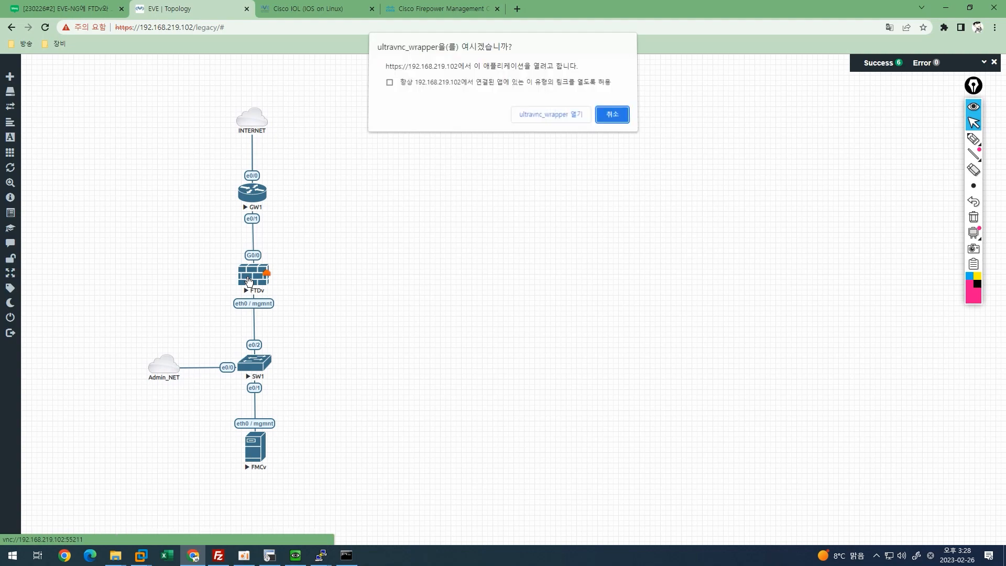
left_click(547, 117)
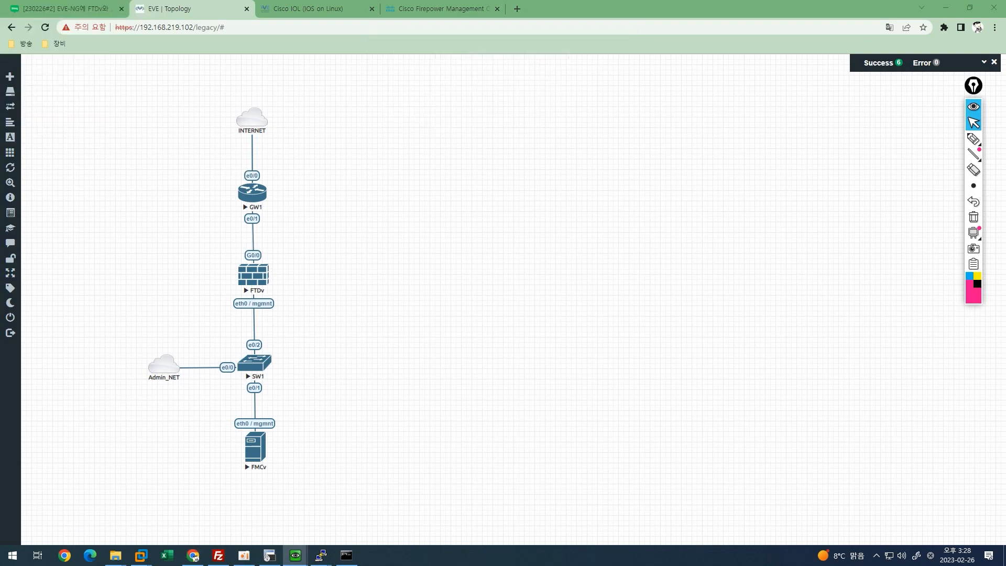
left_click_drag(563, 181, 491, 157)
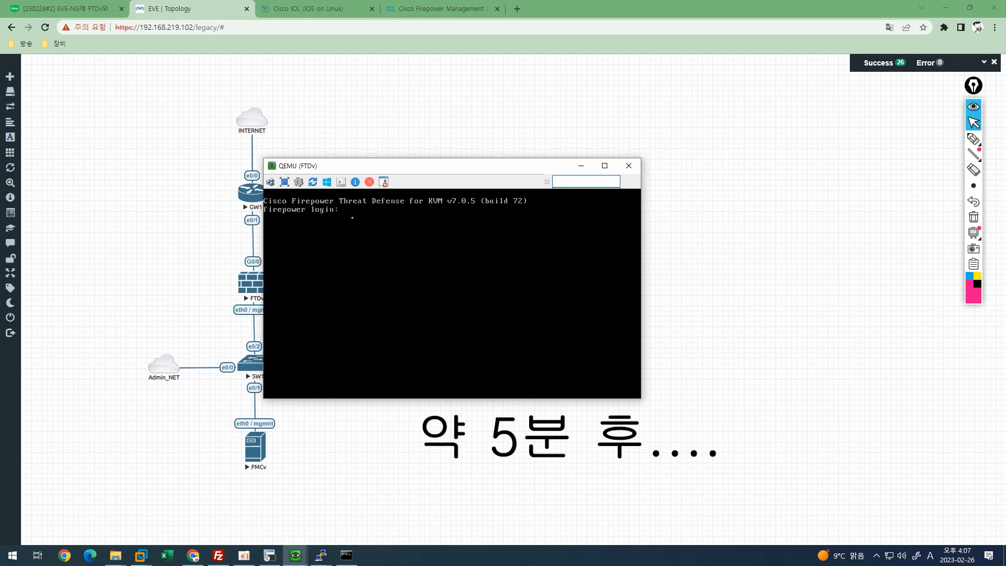
Highlight the console login prompt with an annotation mark, then erase it.
key("ctrl+shift+3")
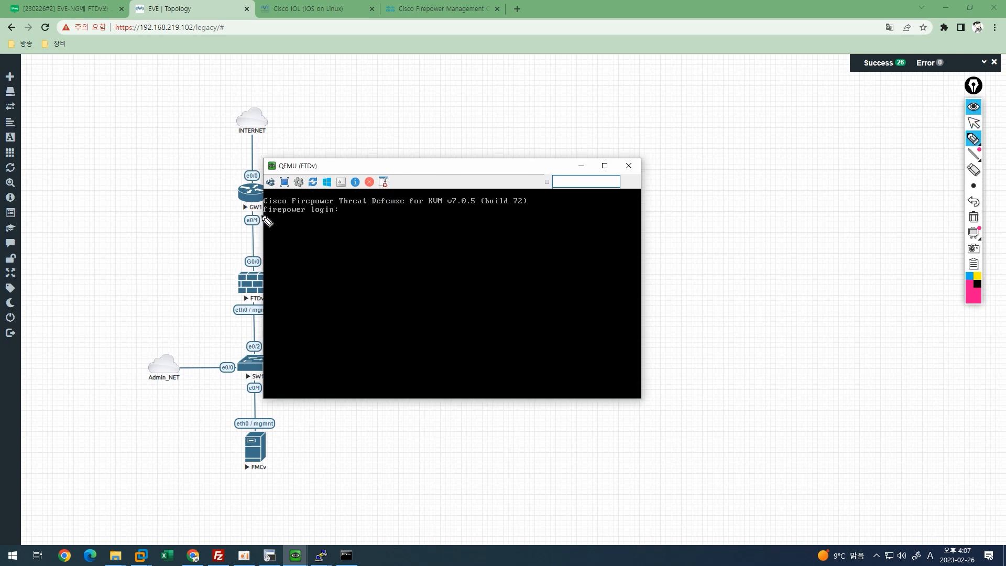
left_click_drag(262, 215, 338, 216)
key("ctrl+shift+7")
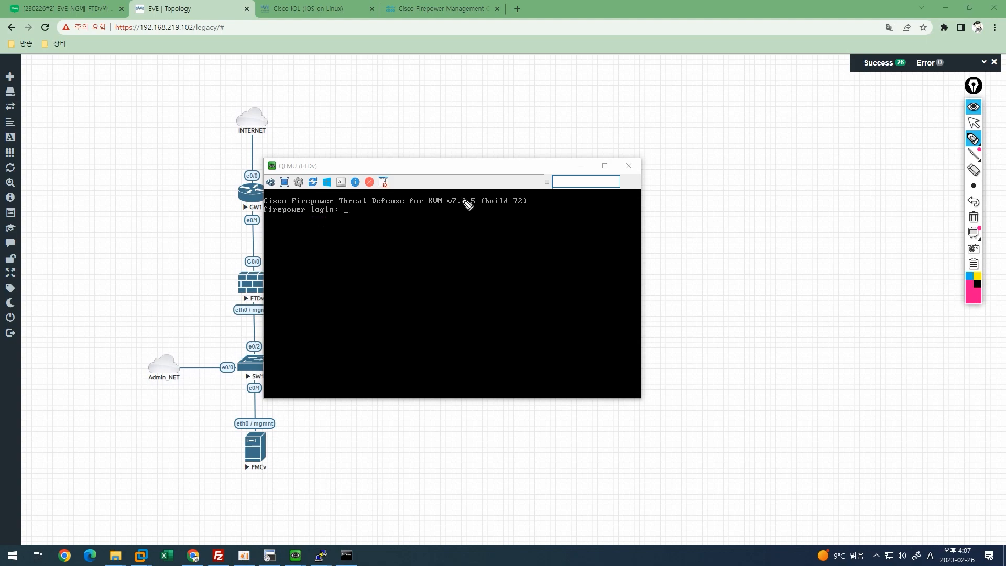
key("ctrl+shift+1")
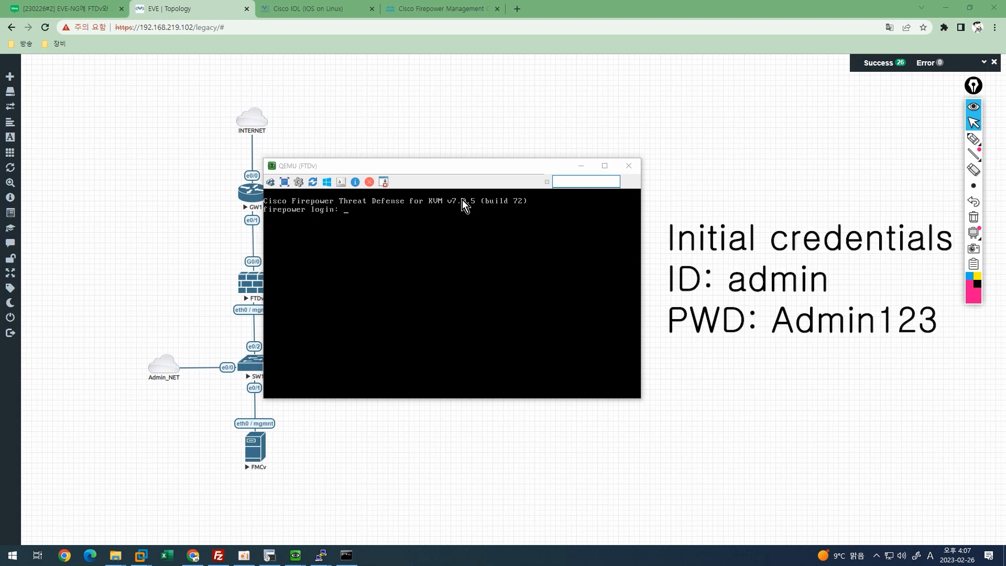
Log in as admin with the default password and accept the license agreement.
left_click(375, 268)
type("admin")
key("Return")
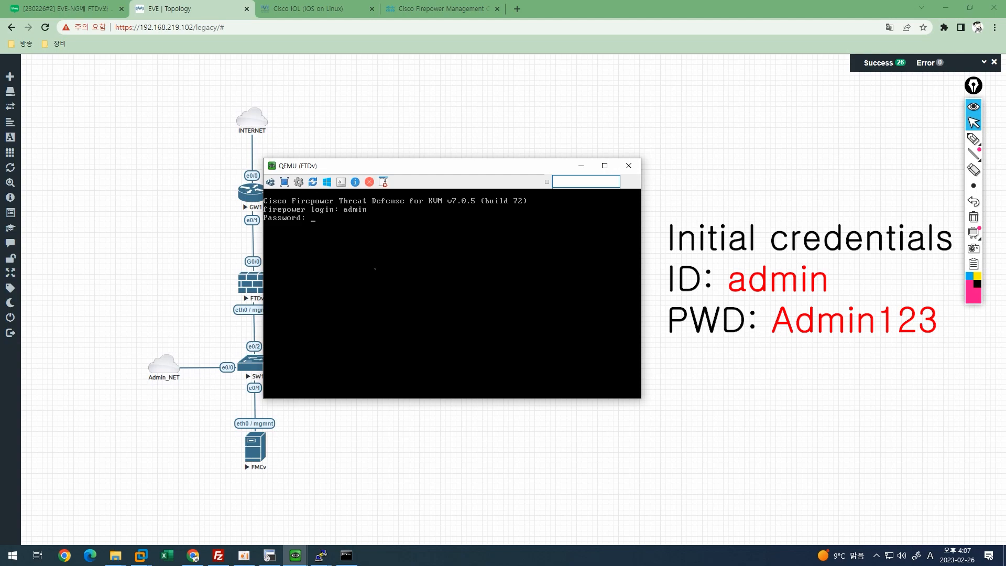
key("Return")
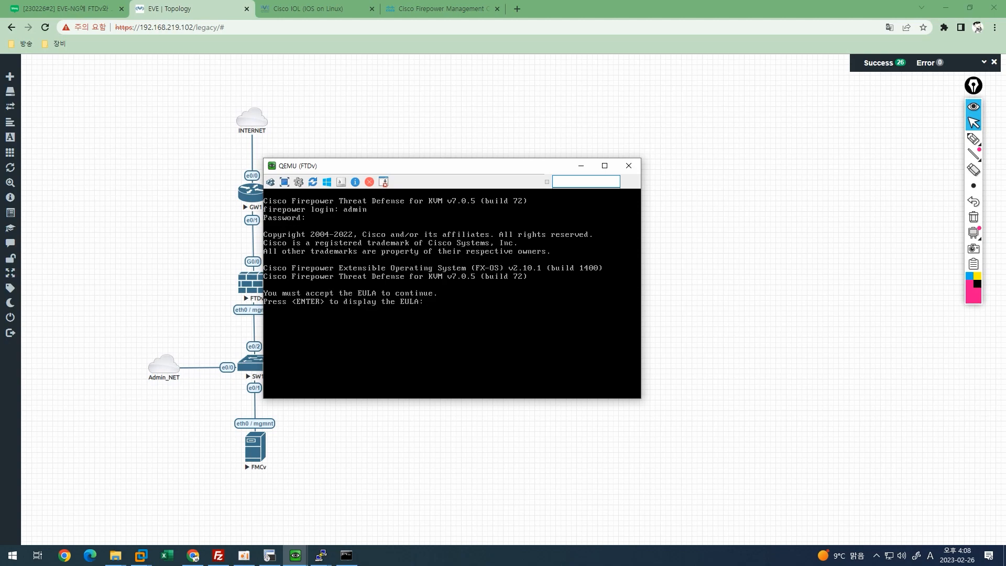
key("Return")
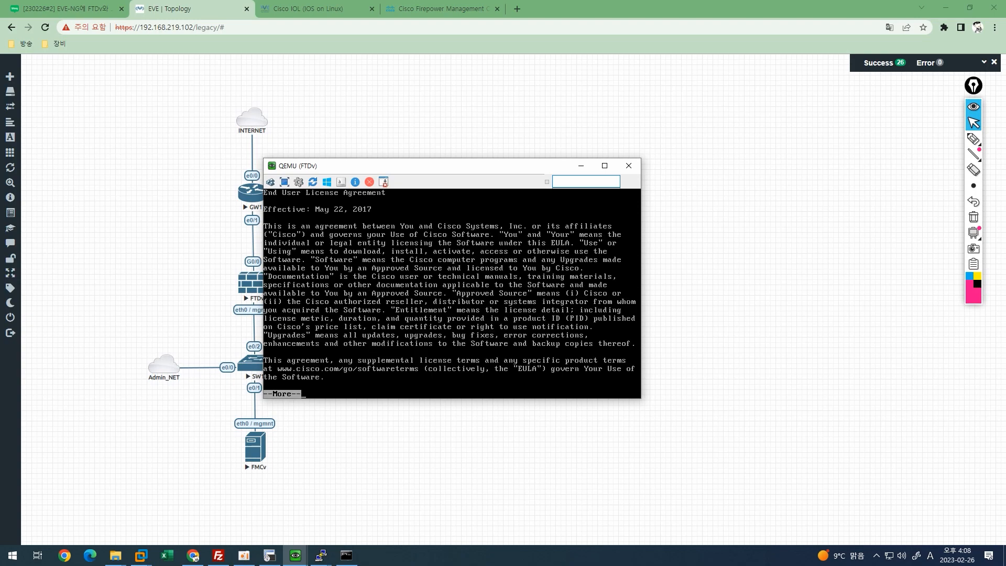
key("space")
key("space")
key("space")
key("space")
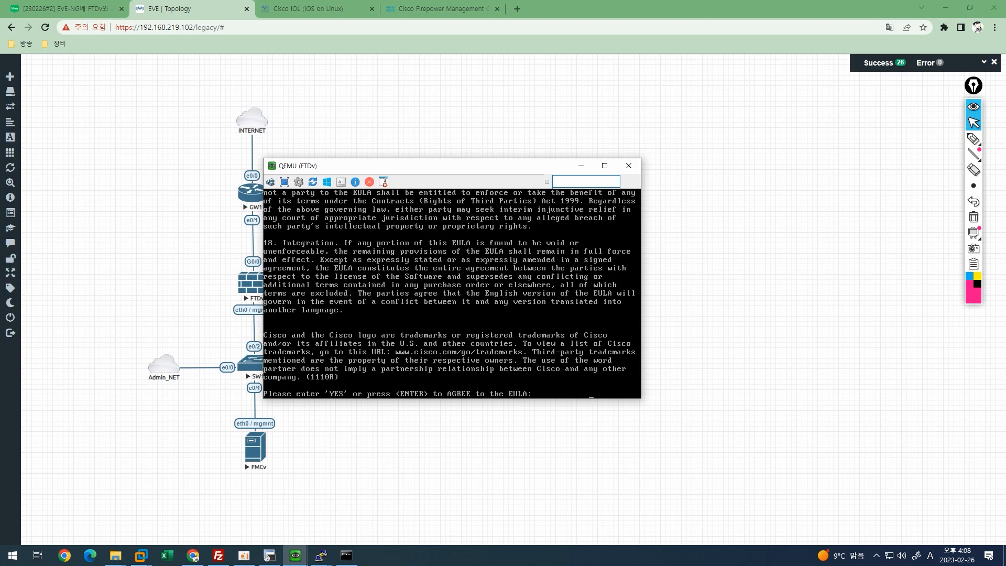
key("Return")
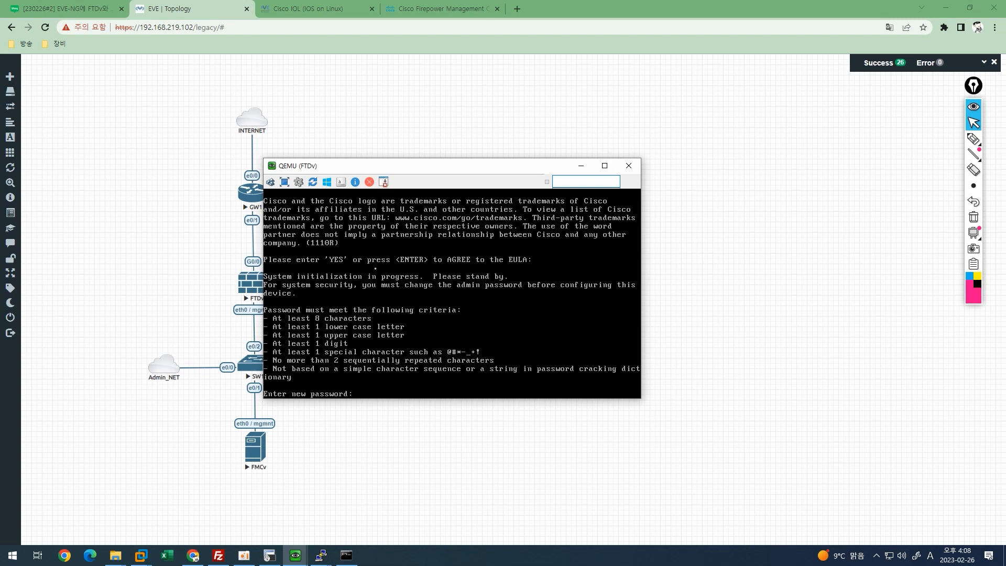
Set and confirm the new admin password, enable manual IPv4 and skip IPv6.
key("Return")
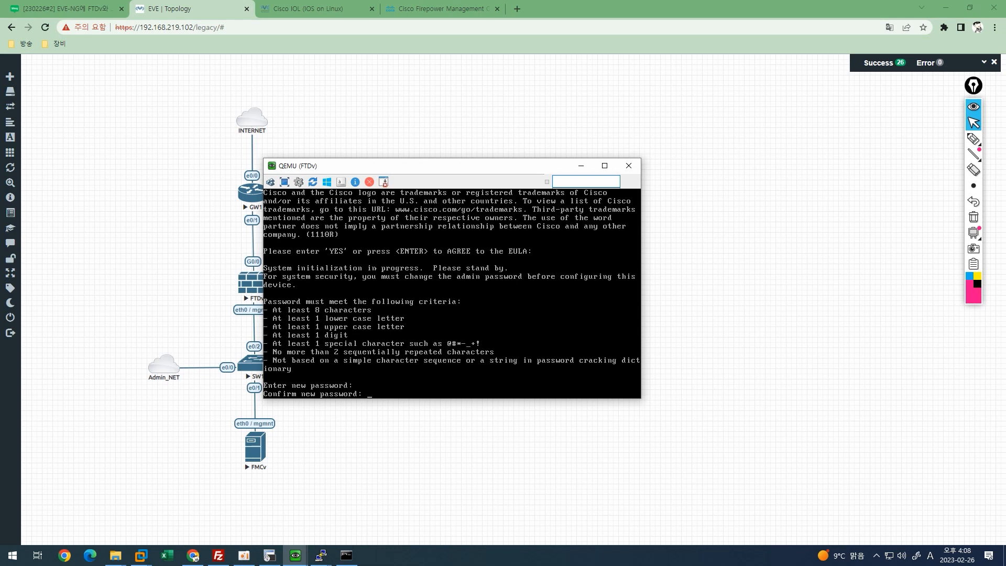
key("Return")
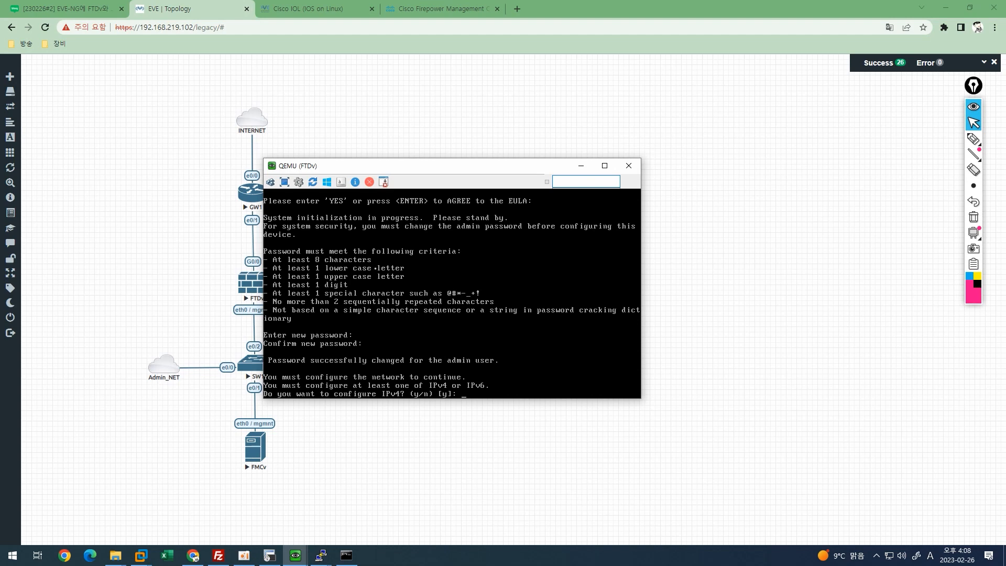
key("Return")
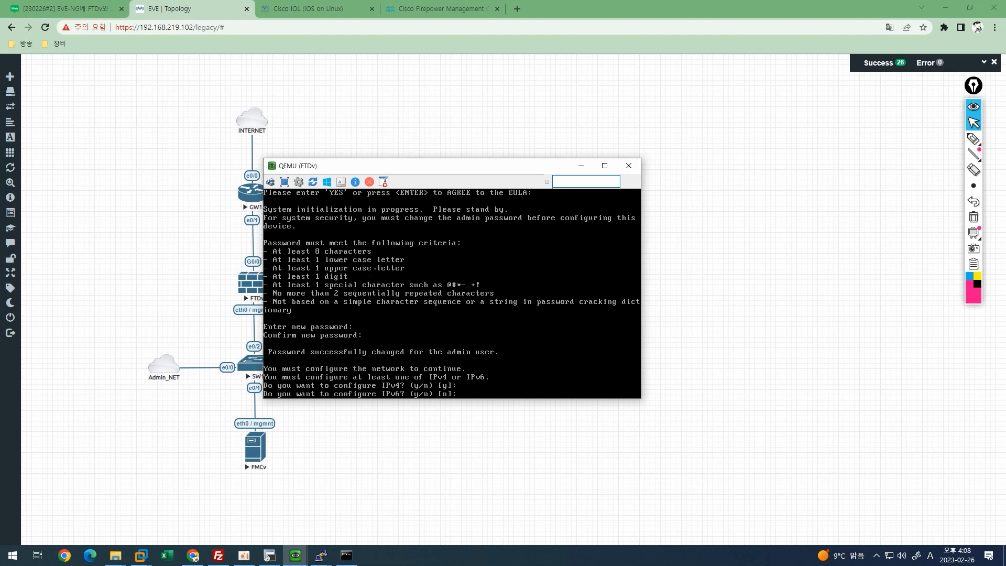
key("Return")
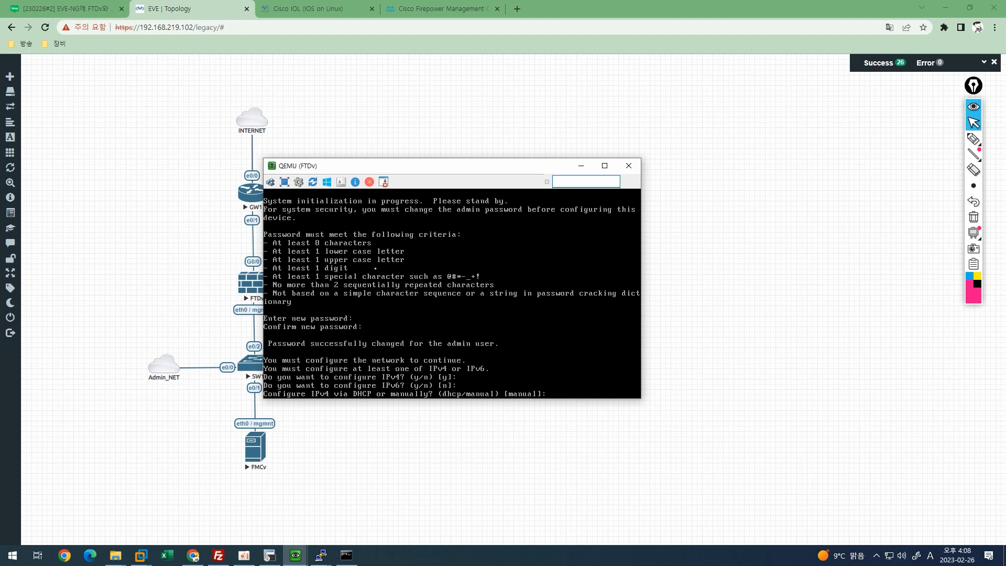
key("Return")
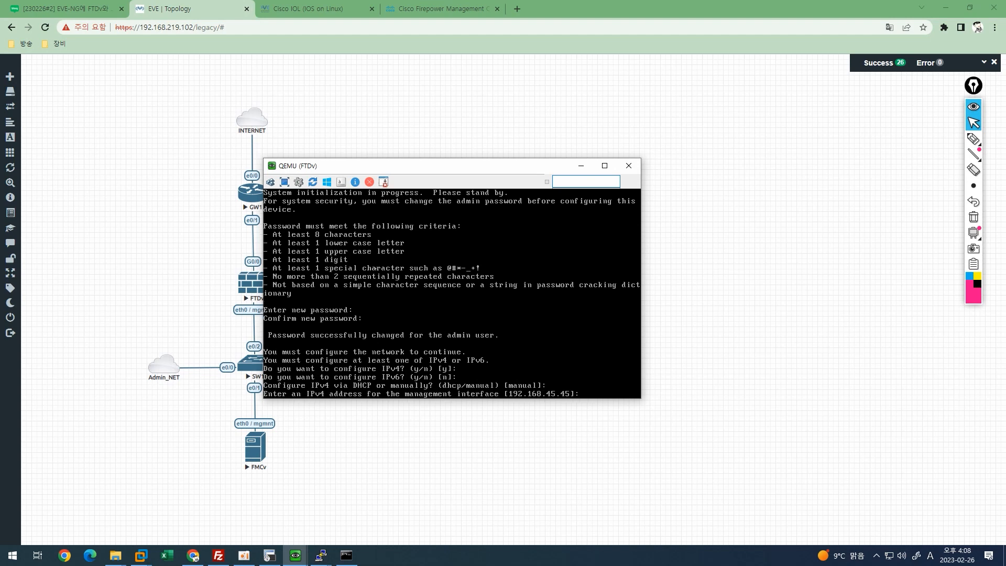
Set management IP 192.168.100.52, netmask 255.255.255.0 and gateway 192.168.100.51.
type("192.168.100.52")
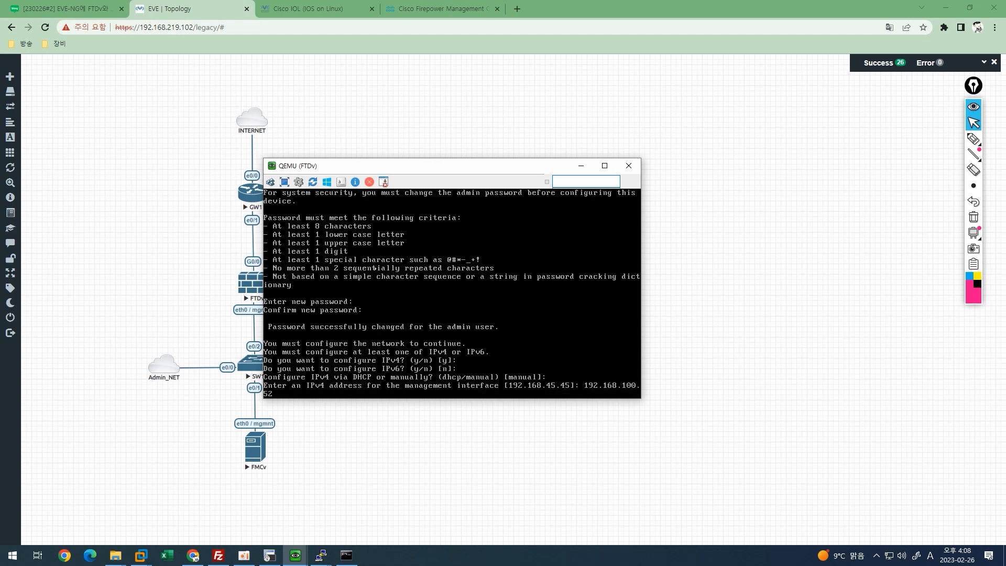
key("Return")
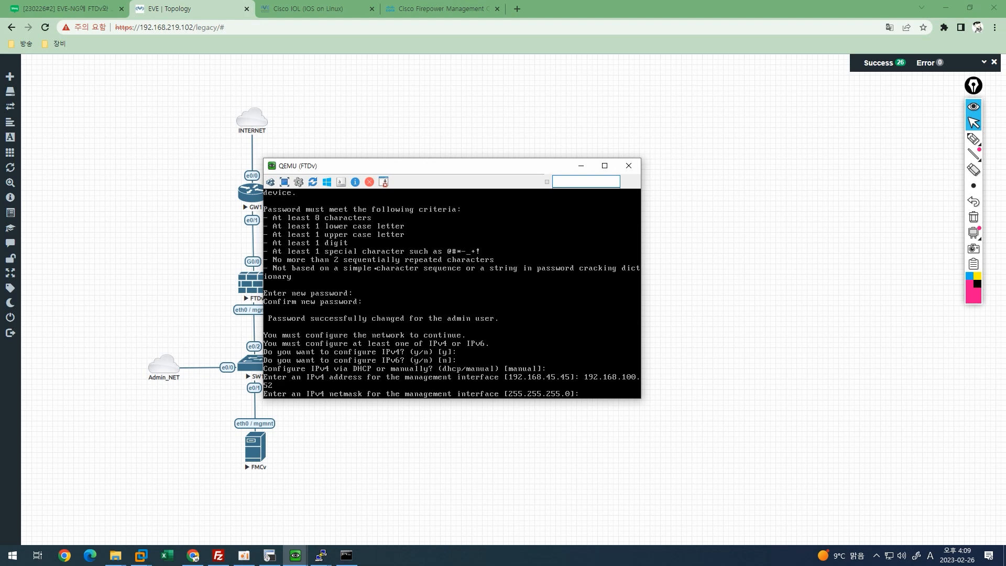
key("Return")
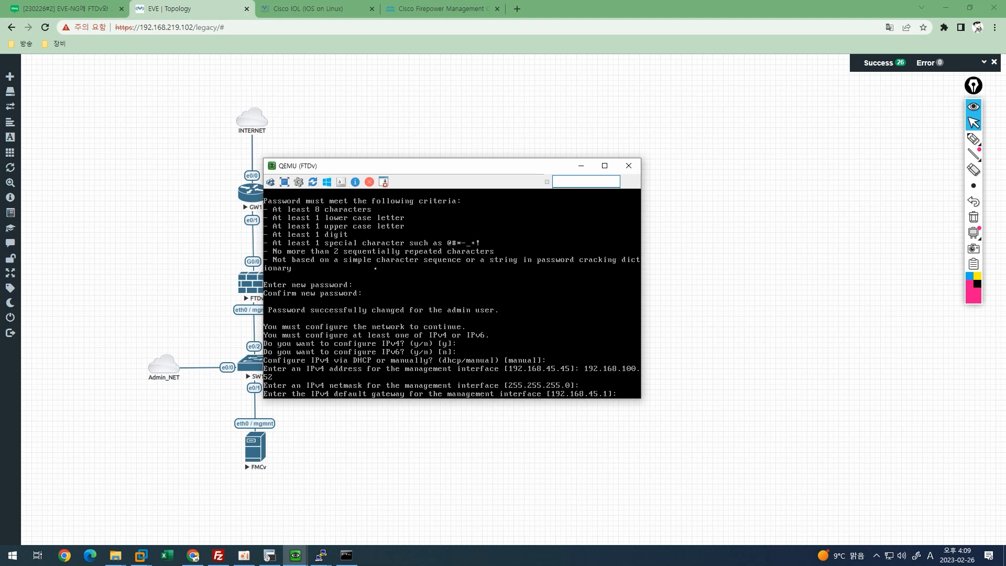
type("192.16")
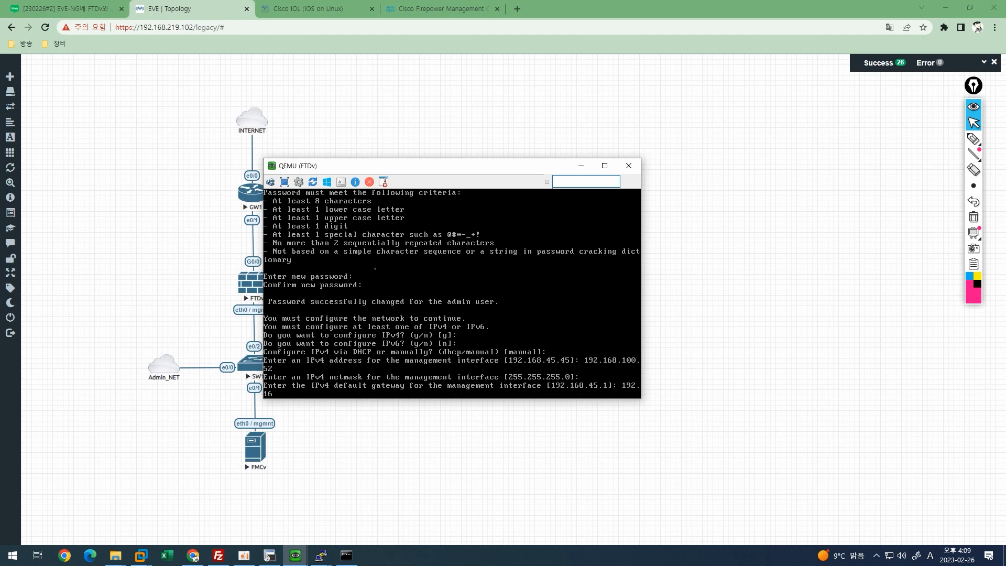
type("8.100.51")
key("Return")
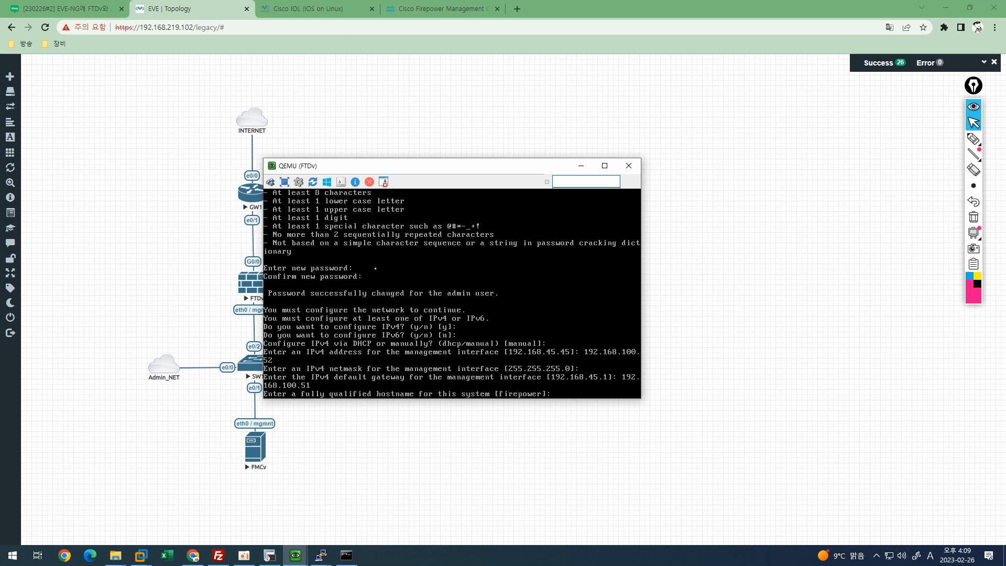
Set hostname FTDv, keep default DNS servers, and use search domain cisco.com.
type("FTDv")
key("Return")
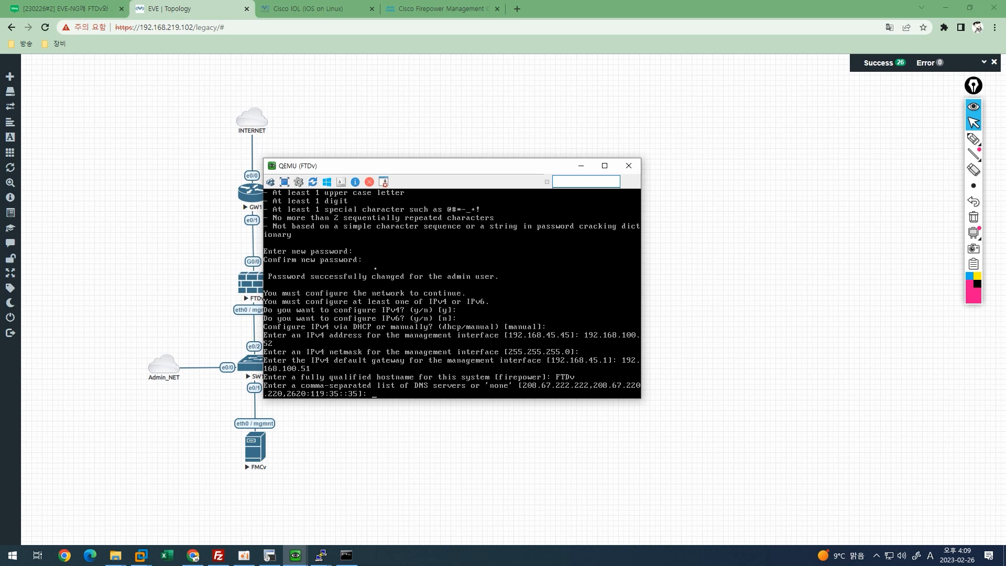
key("Return")
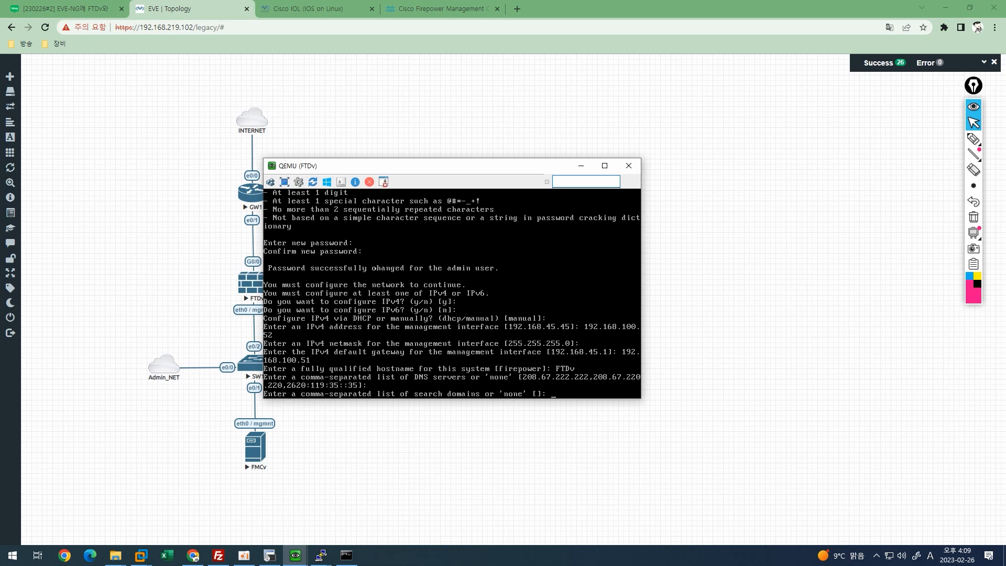
type("cisco.com")
key("Return")
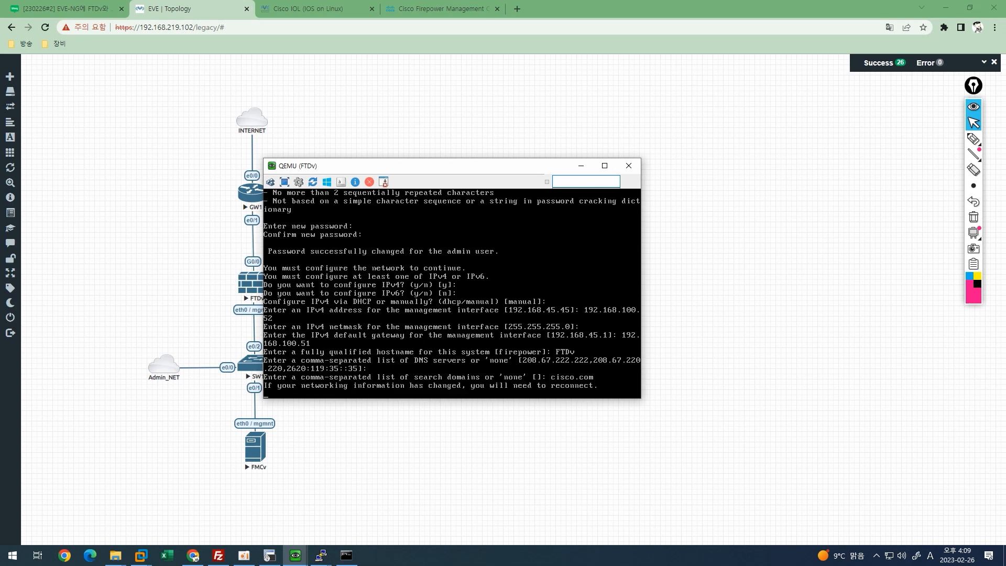
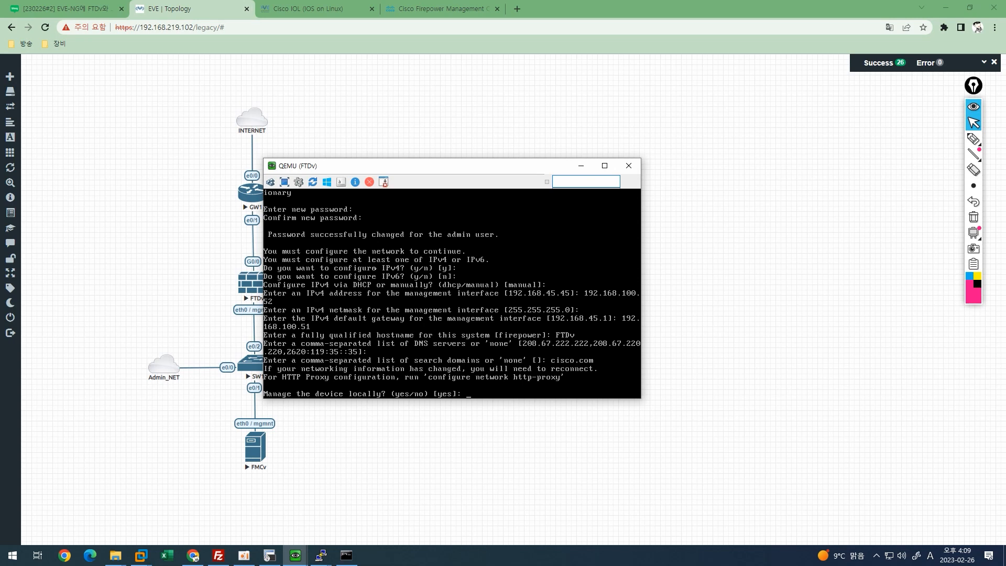
Accept local management so firstboot finishes with the firewall in routed mode.
key("Return")
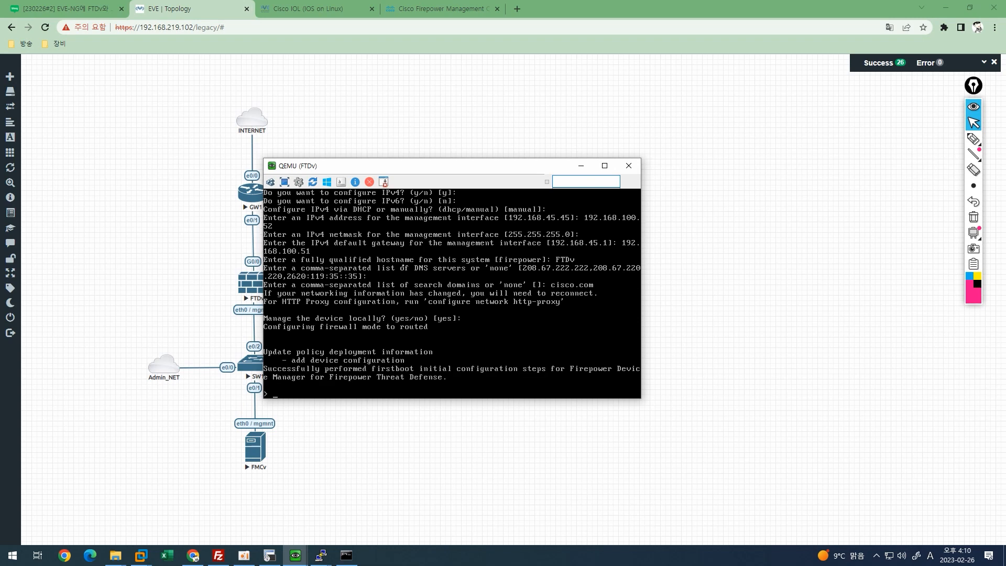
key("Return")
key("Return")
key("Return")
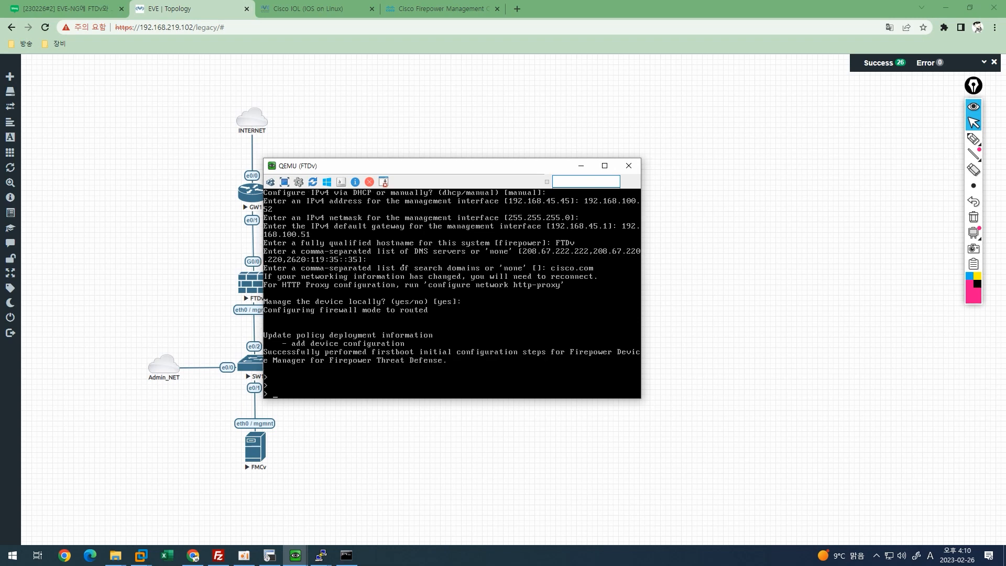
Run 'show version' and highlight the 7.0.5 (Build 72) version line.
type("show version")
key("Tab")
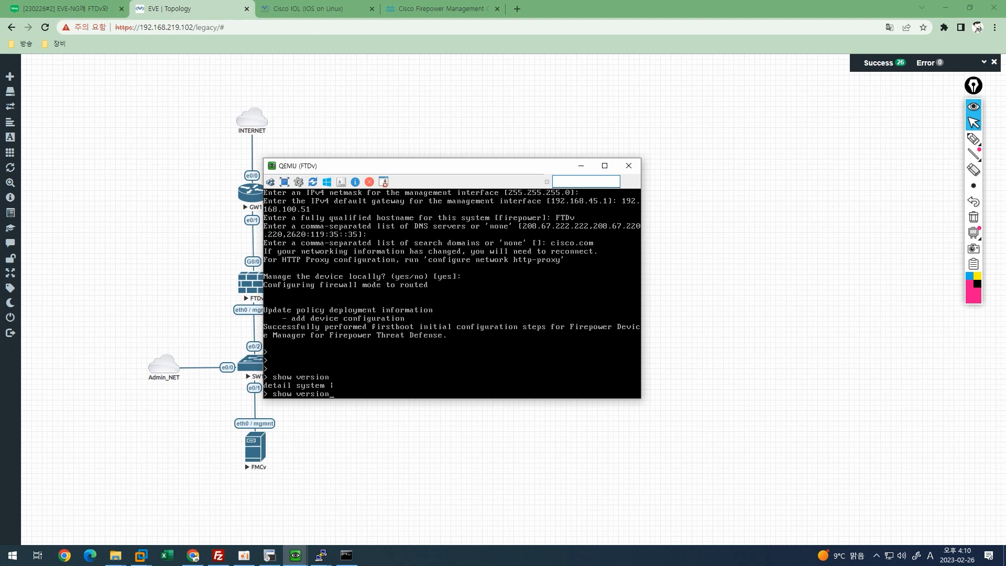
key("Return")
key("ctrl+shift+p")
left_click_drag(269, 361, 327, 352)
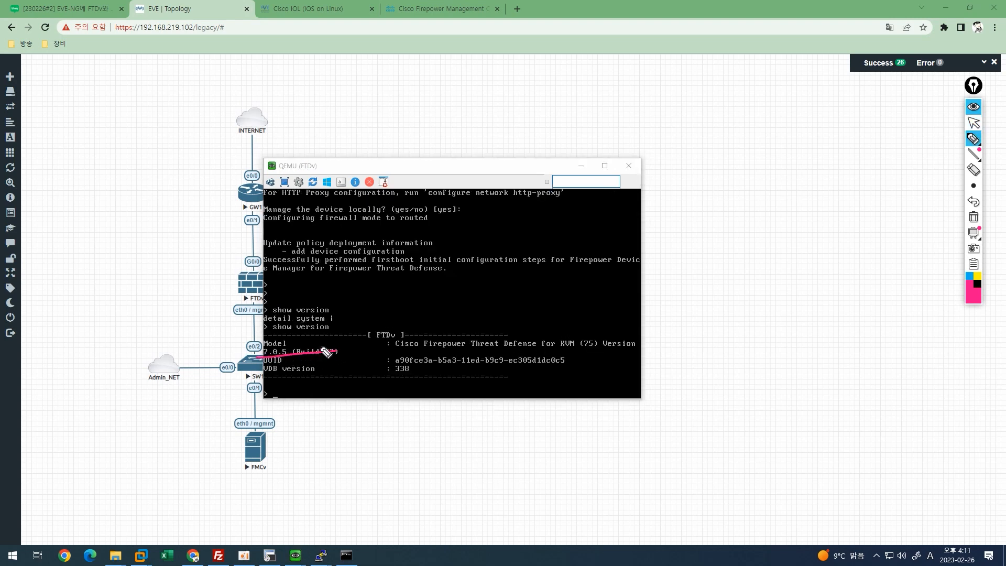
key("ctrl+shift+7")
key("ctrl+shift+2")
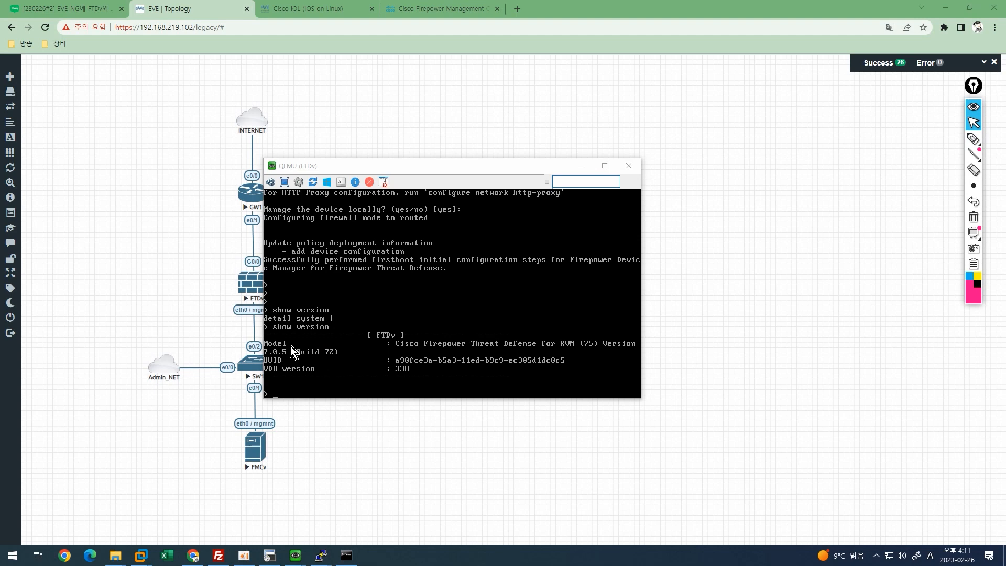
Run 'show network' and underline the management address 192.168.100.52.
left_click(291, 347)
type("show network")
key("Return")
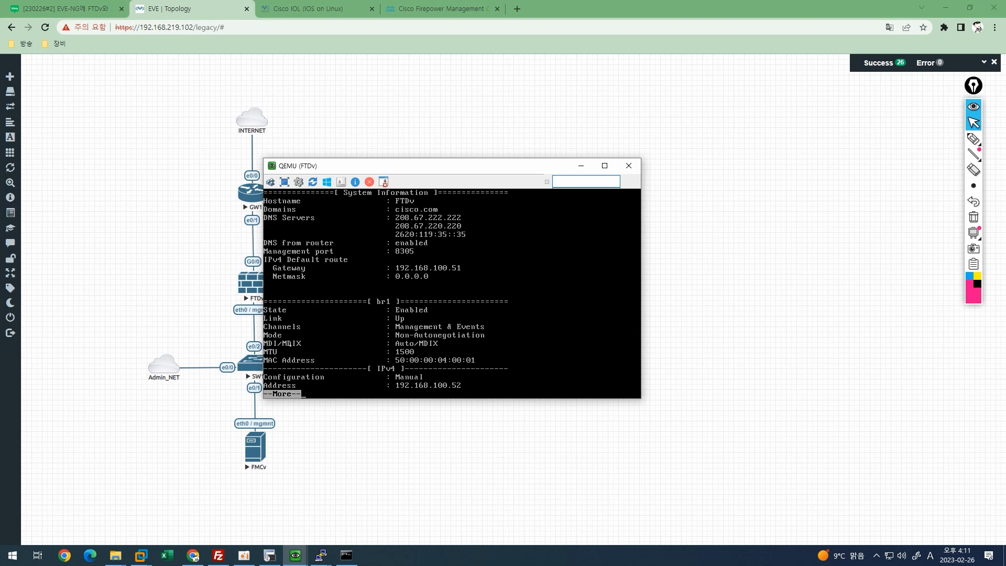
key("space")
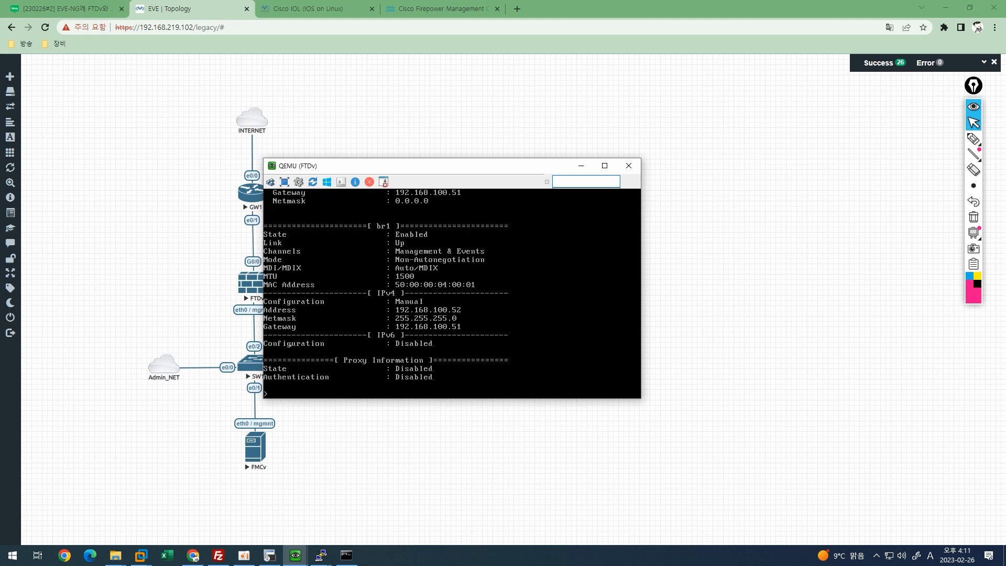
key("ctrl+shift+3")
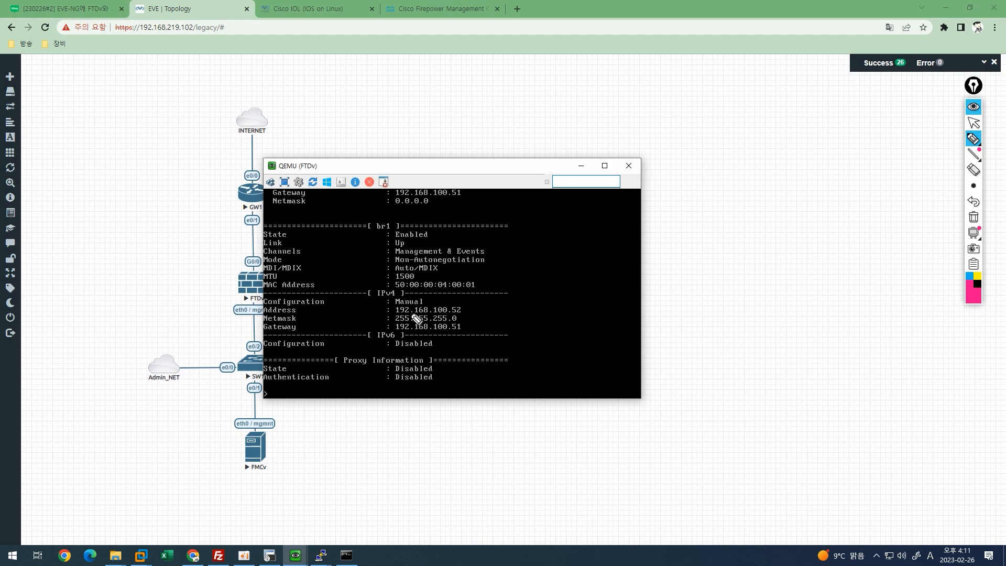
left_click(394, 316)
left_click_drag(394, 314, 461, 314)
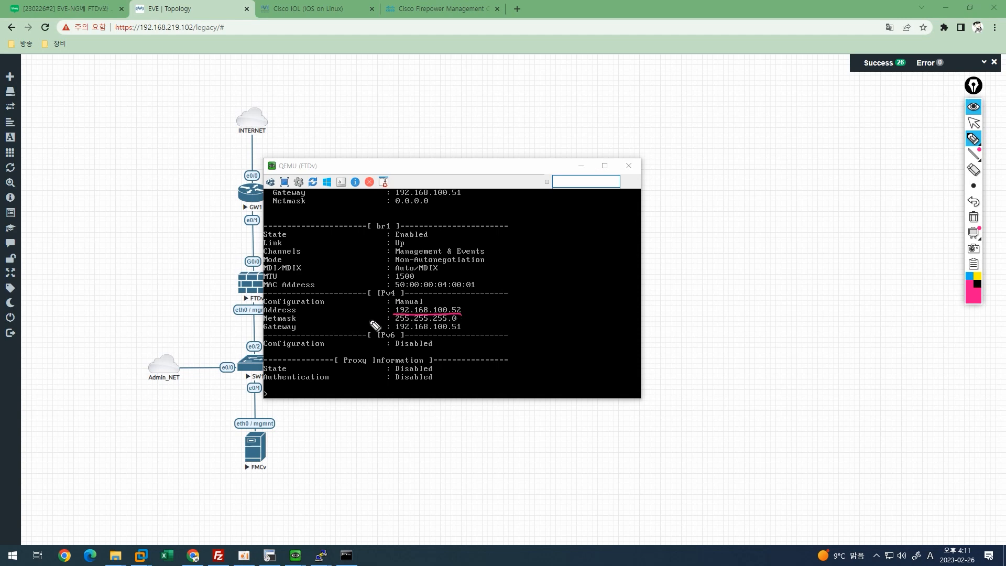
key("ctrl+shift+7")
key("ctrl+shift+1")
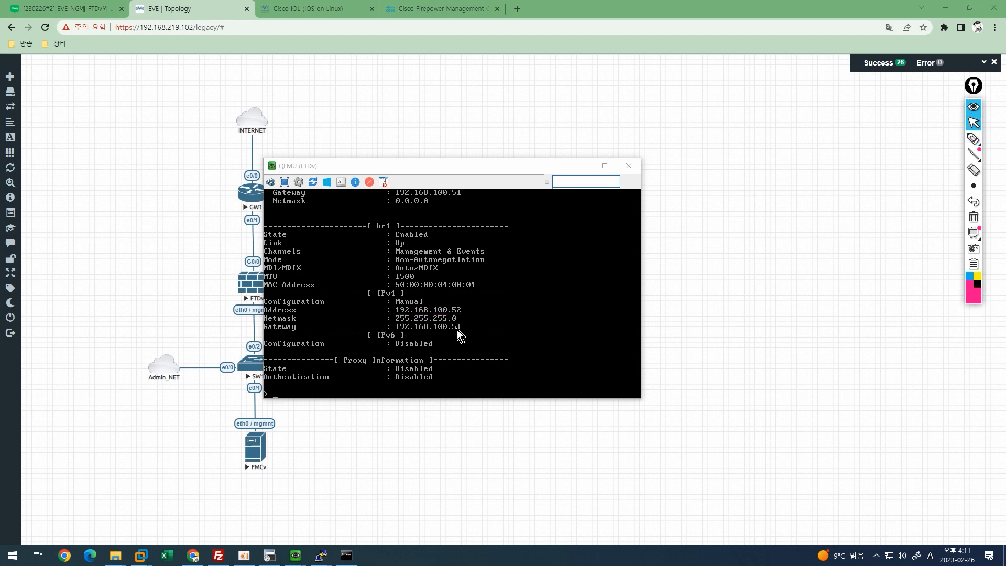
Run 'configure manager add 192.168.100.51' with a registration key and confirm with yes.
left_click(457, 329)
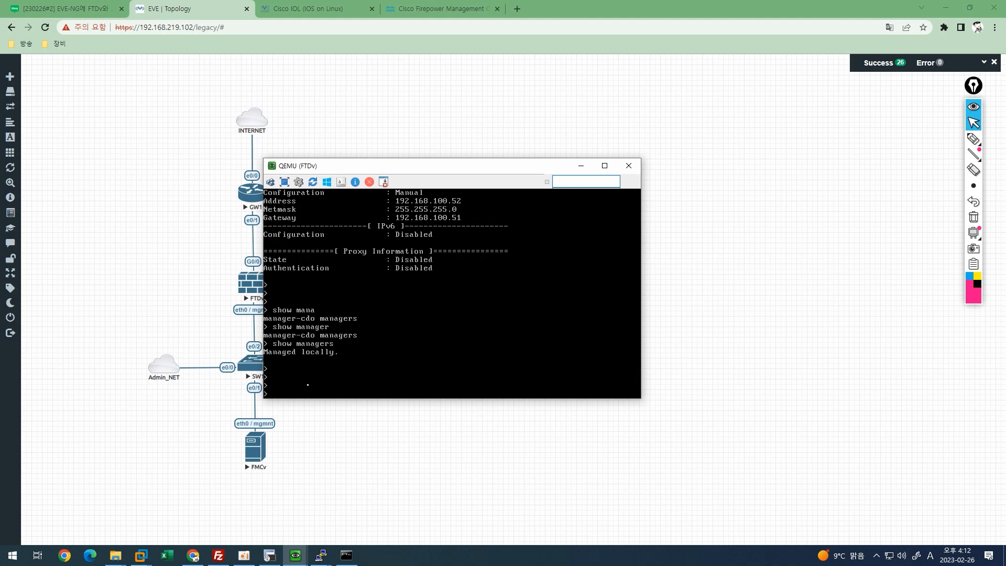
type("configure manager add")
type("192.168.100.51 cis")
type("co123")
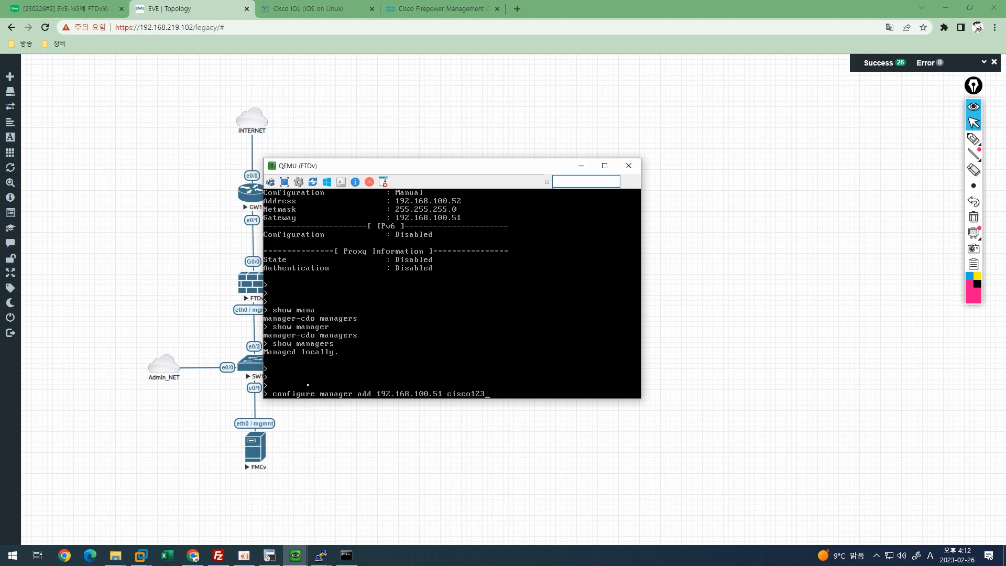
key("Return")
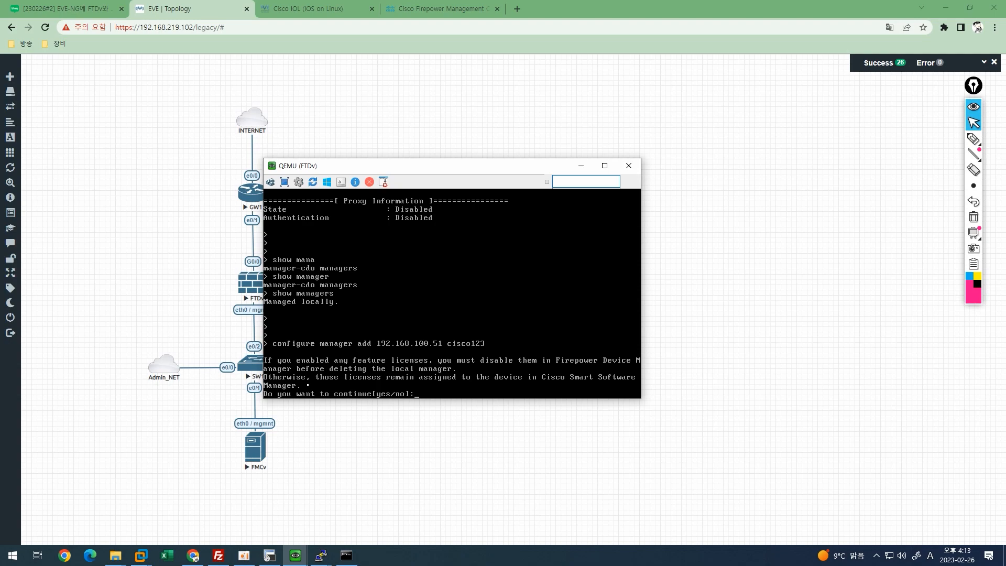
type("yes")
key("Return")
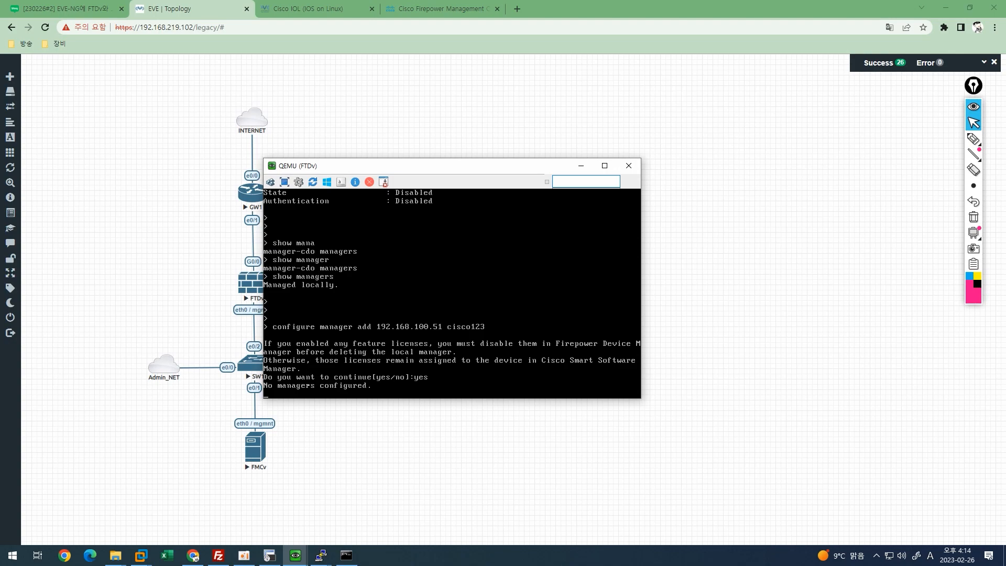
Highlight the registration key note and the successful manager configuration message.
key("ctrl+shift+3")
left_click_drag(256, 376, 418, 371)
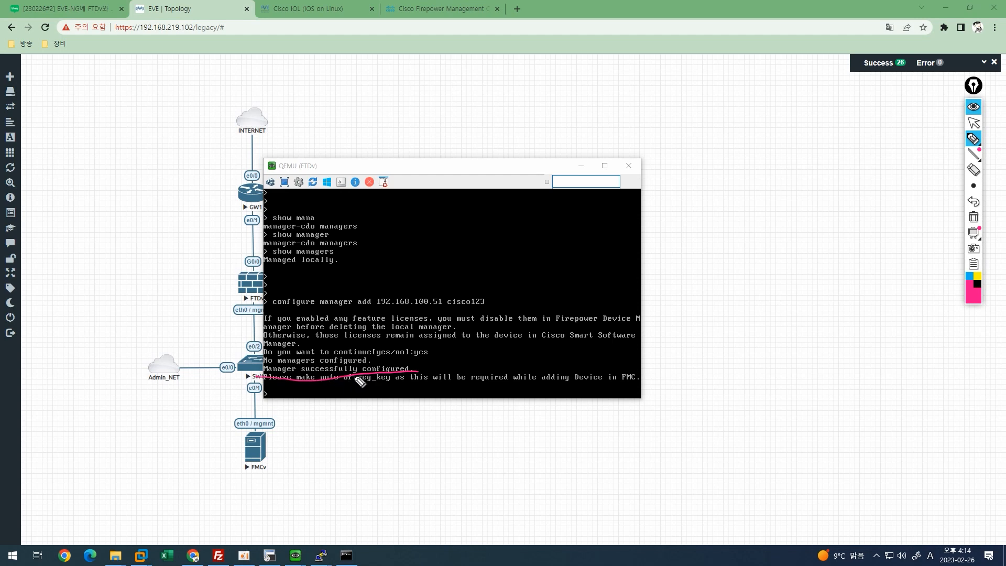
mouse_move(329, 384)
left_mouse_down()
mouse_move(342, 353)
mouse_move(335, 380)
mouse_move(311, 371)
left_mouse_up()
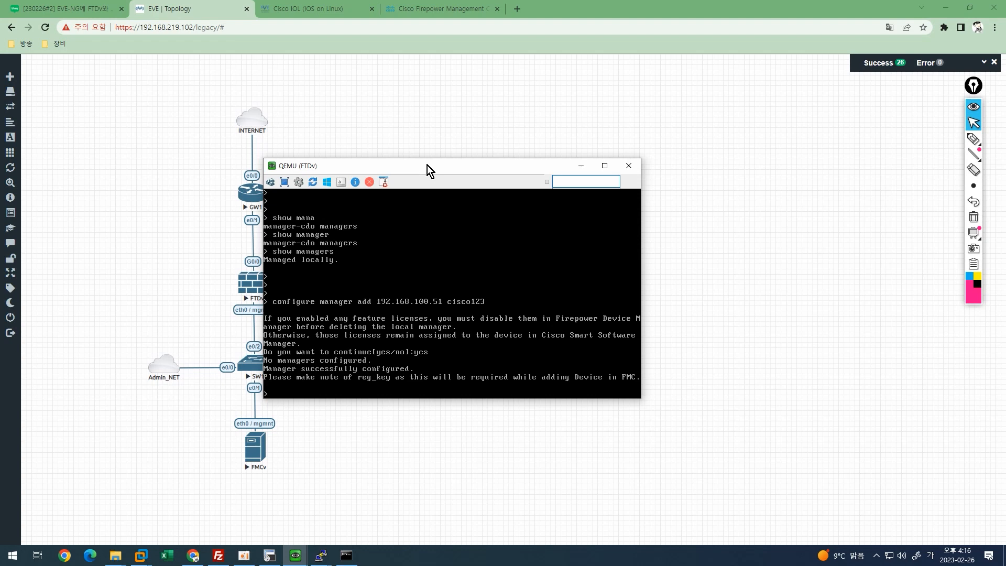
Go to Devices > Device Management in FMC and choose Add > Device.
left_click(424, 11)
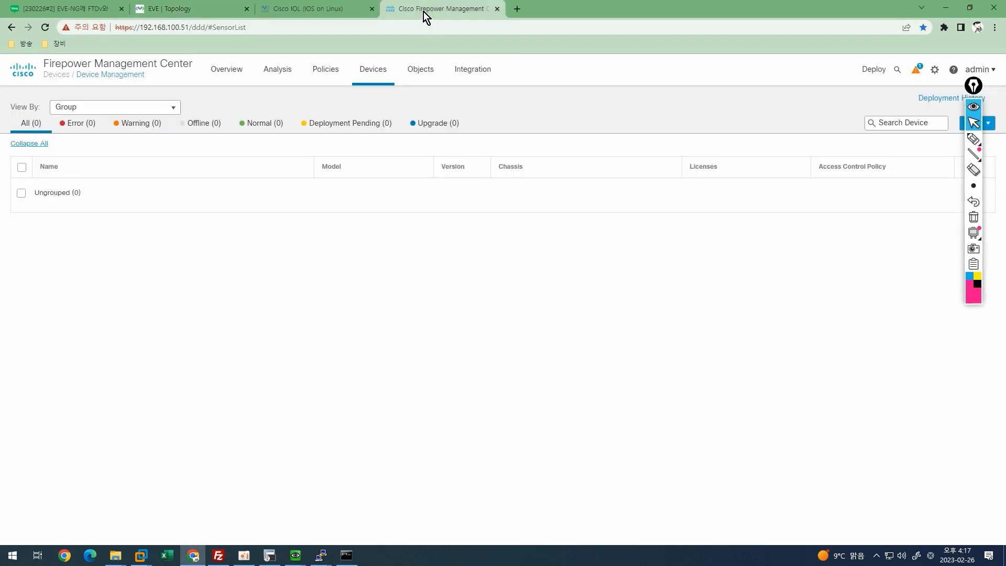
left_click(373, 72)
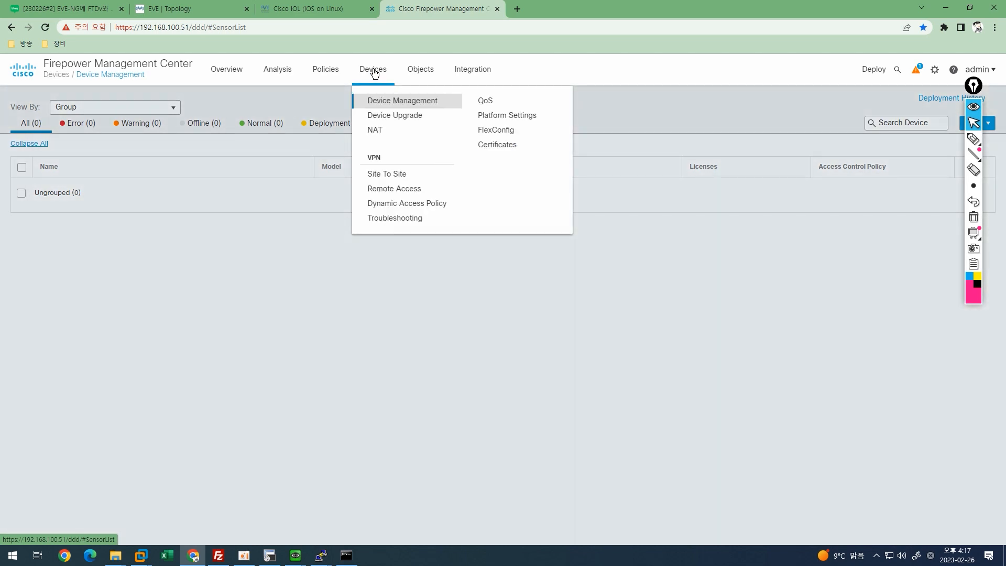
left_click(394, 102)
mouse_move(973, 86)
left_mouse_down()
mouse_move(994, 146)
mouse_move(969, 278)
left_mouse_up()
left_click(970, 128)
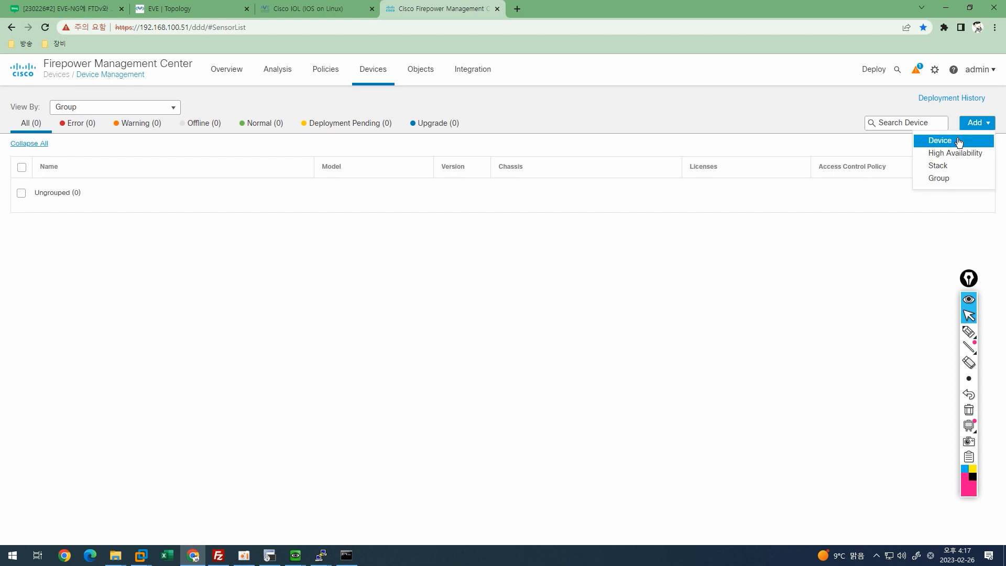
left_click(958, 142)
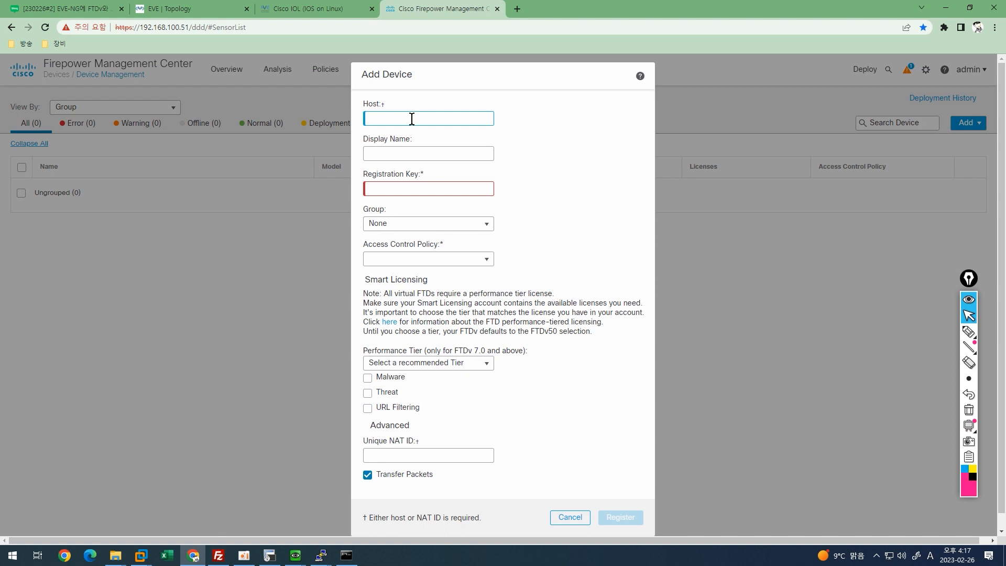
Enter host 192.168.100.52, display name FTDv_NGFW and the registration key, keeping Group as None.
type("192.168.100")
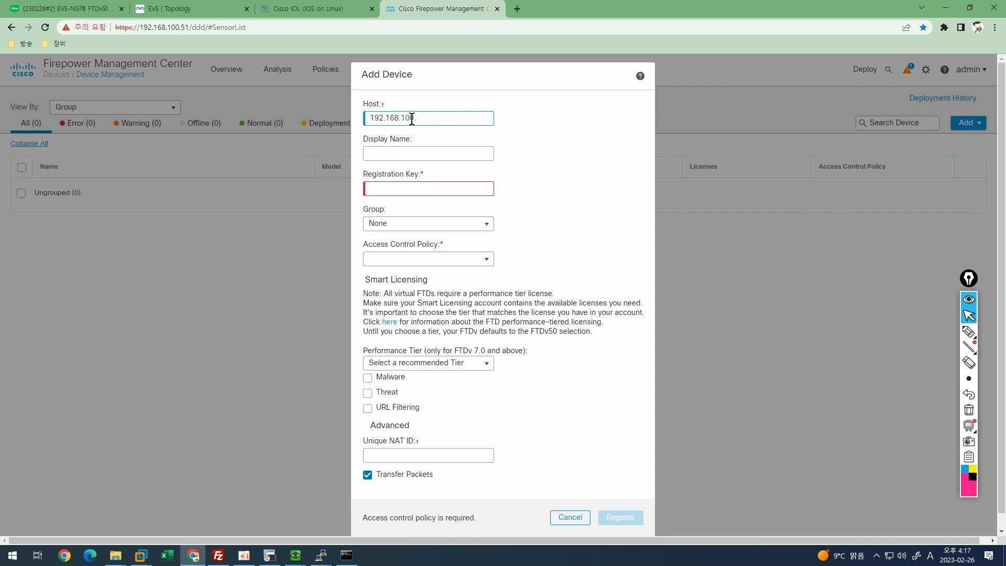
type(".52")
left_click(413, 154)
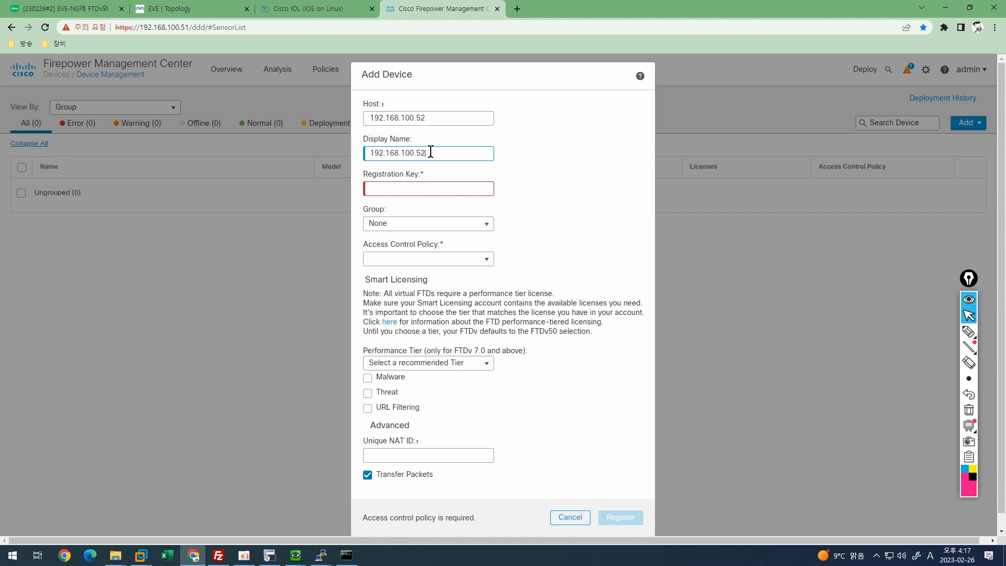
left_click_drag(431, 152, 367, 151)
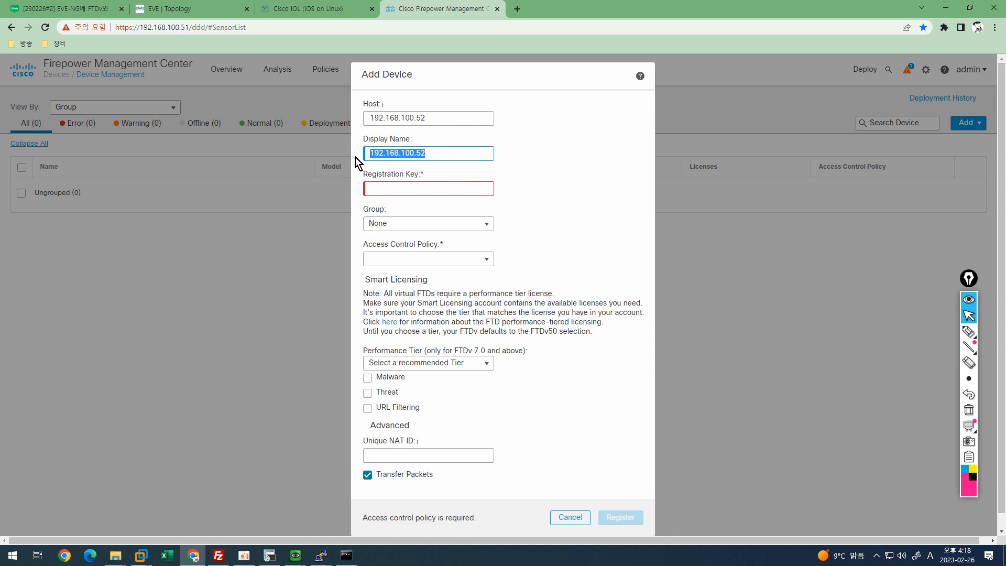
type("FTDv_NGFW")
left_click(388, 189)
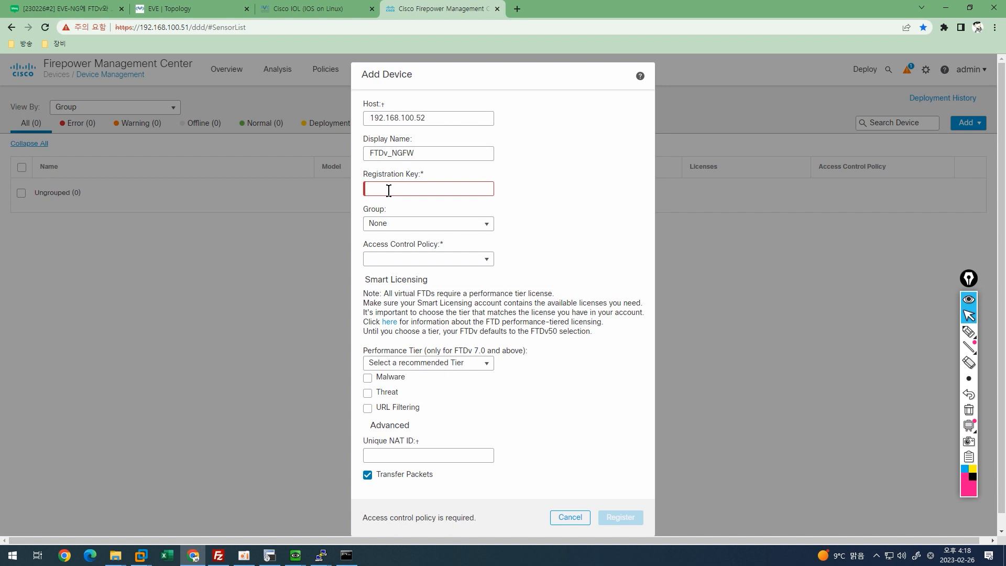
type("••••••")
left_click(399, 224)
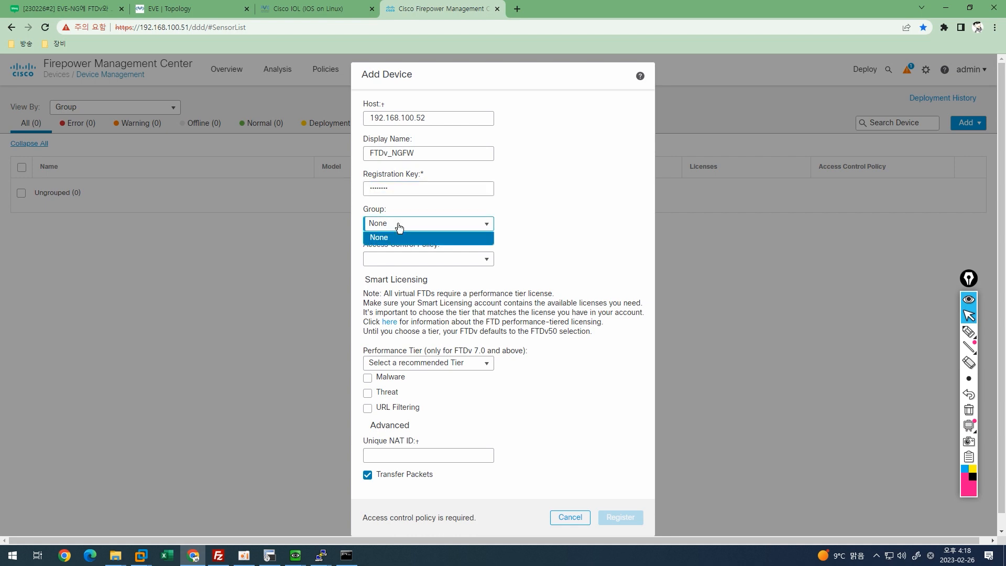
left_click(399, 226)
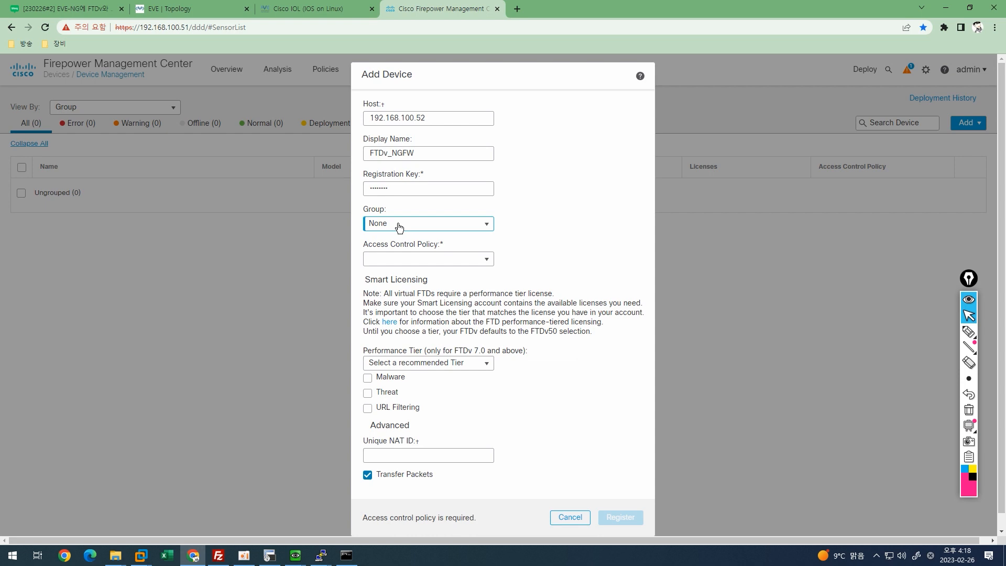
left_click(400, 258)
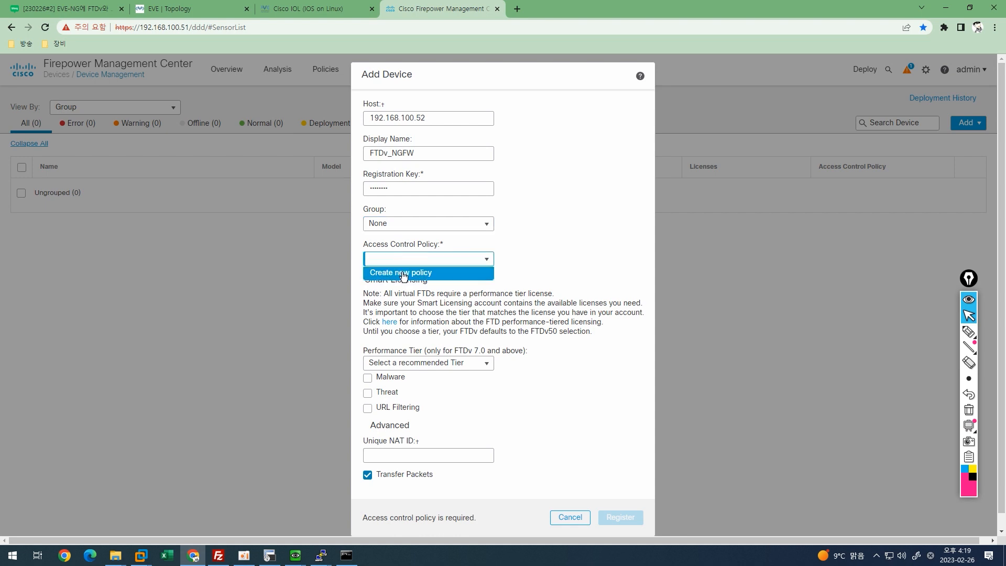
Create and save a new access control policy FTD_NGFW with Block all traffic as default.
left_click(403, 274)
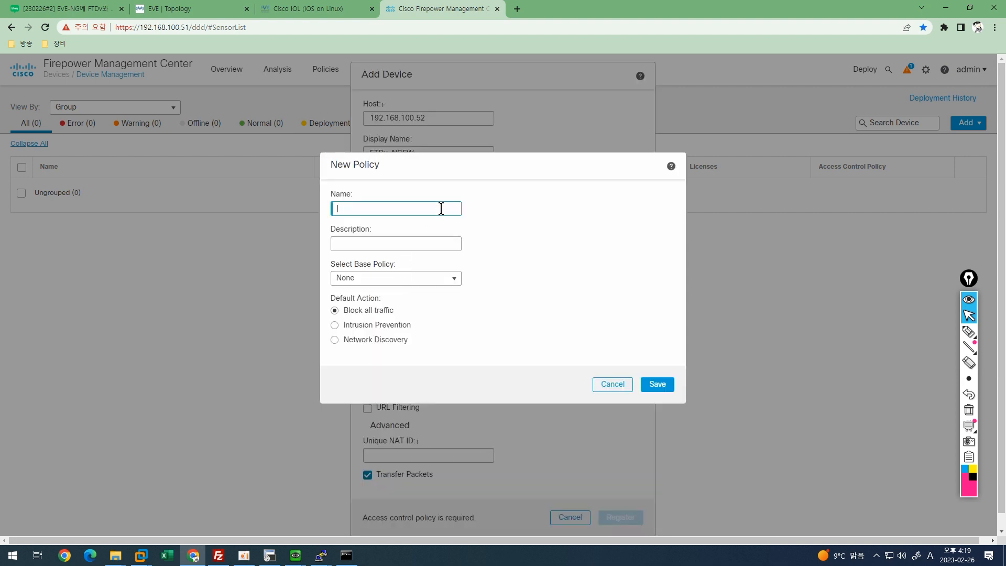
type("FTD_NGFW")
left_click(431, 244)
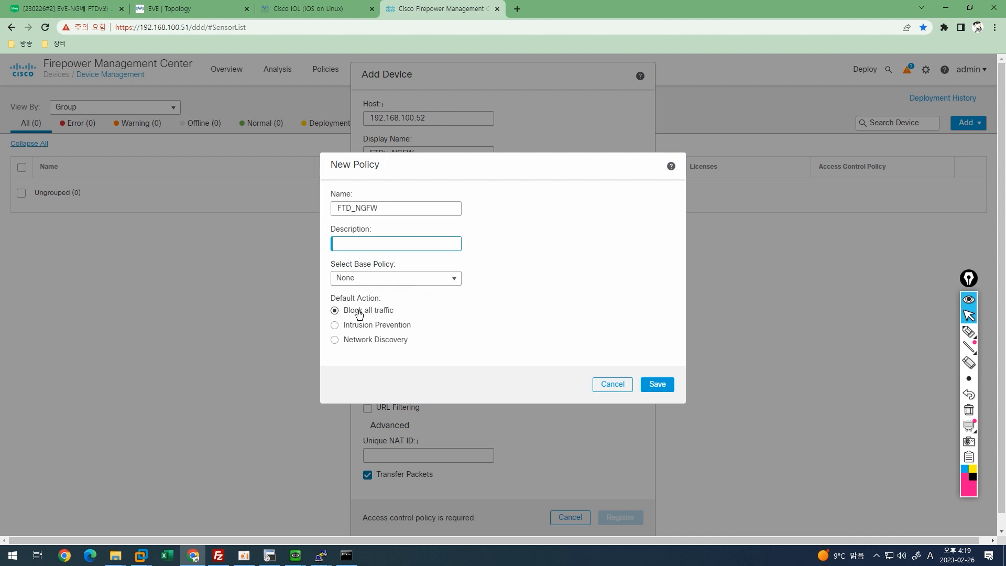
left_click(667, 386)
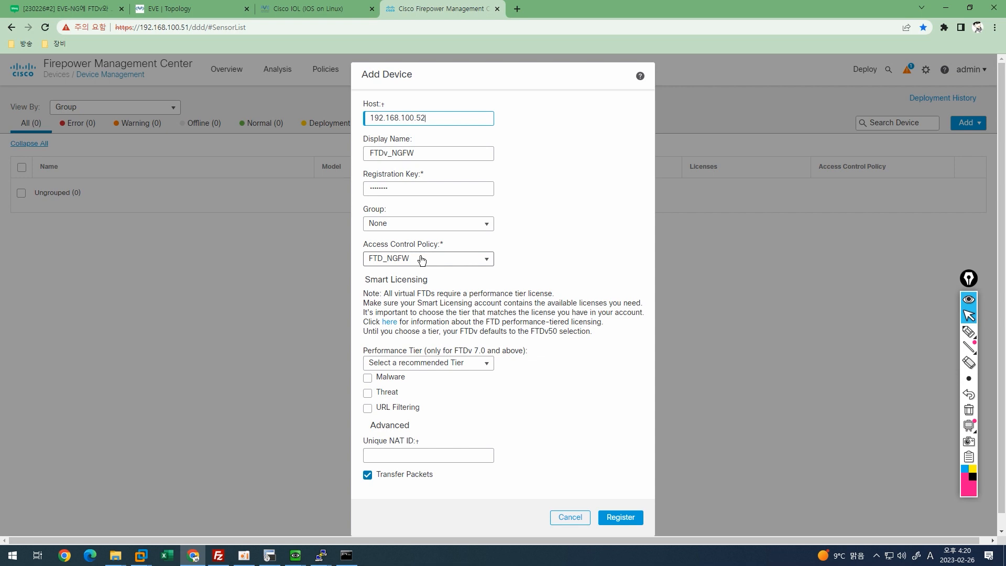
Enable Malware, Threat and URL Filtering licences and register the FTDv_NGFW device.
left_click(367, 378)
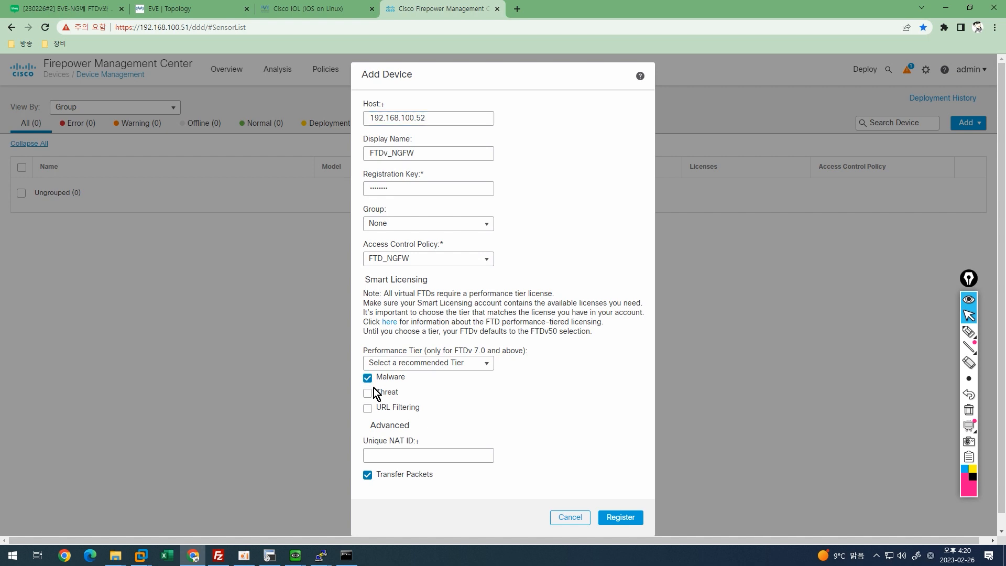
left_click(367, 393)
left_click(369, 409)
left_click(620, 518)
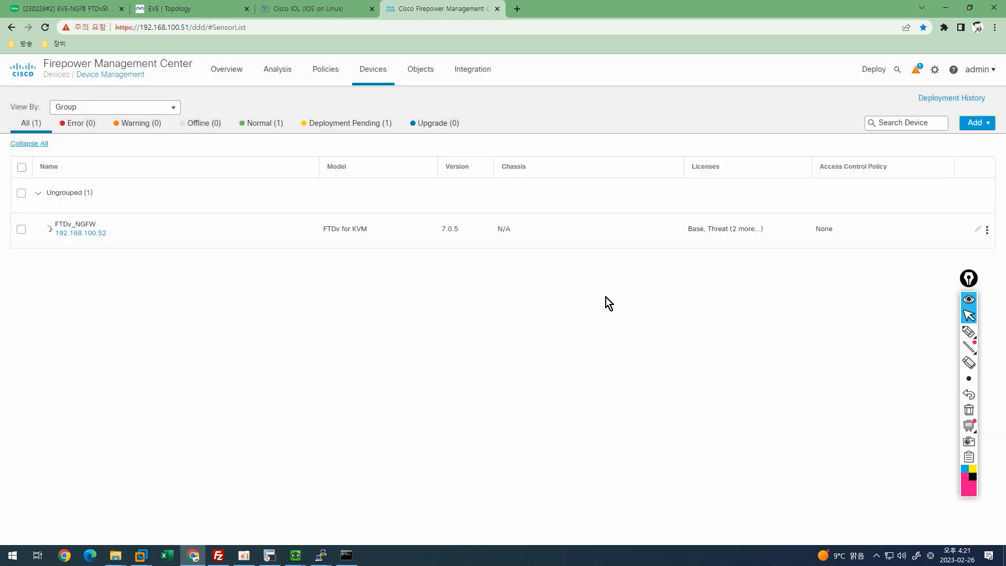
Check the Register task in Notifications > Tasks, then view FTDv_NGFW's health summary.
left_click(915, 74)
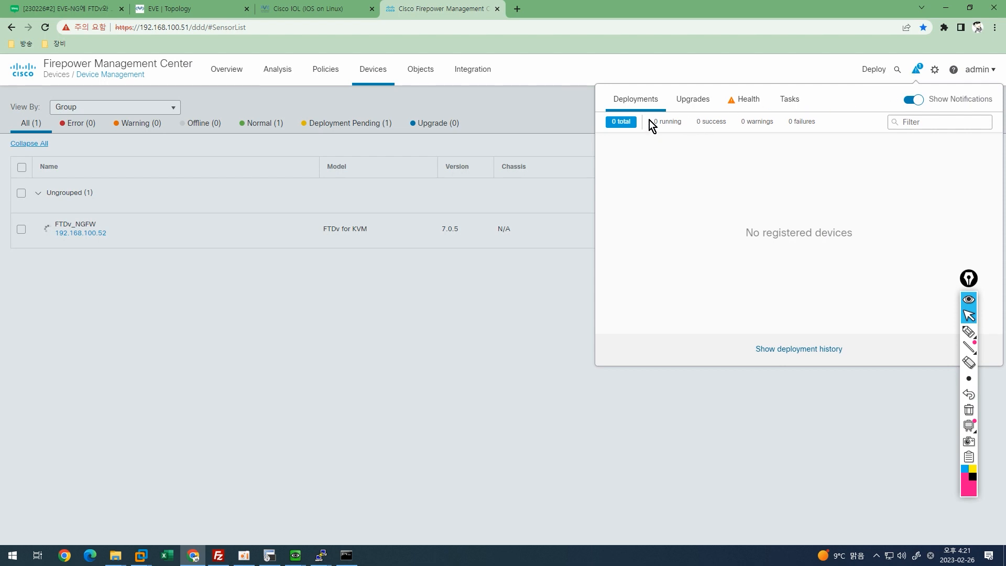
left_click(795, 102)
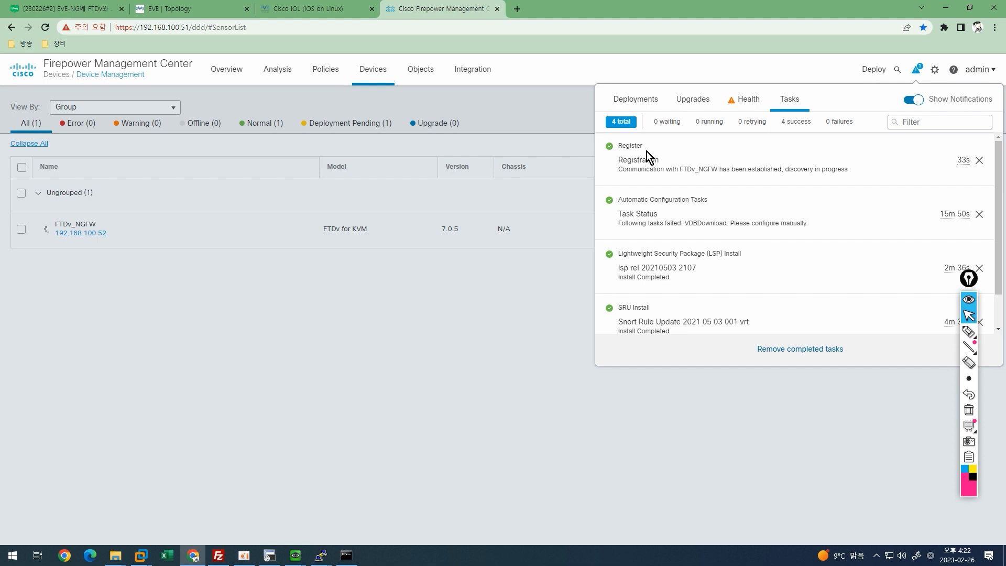
left_click(377, 318)
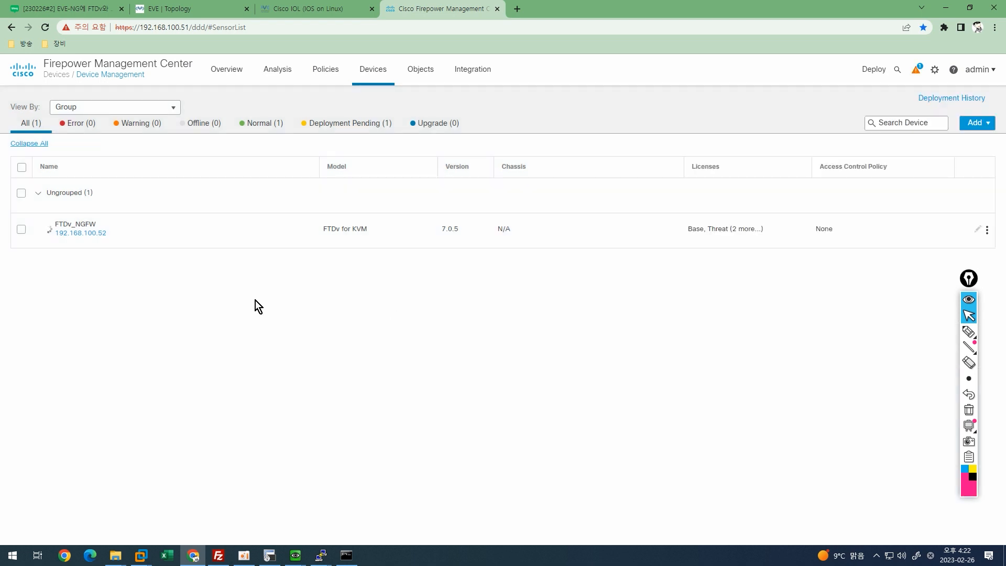
mouse_move(62, 240)
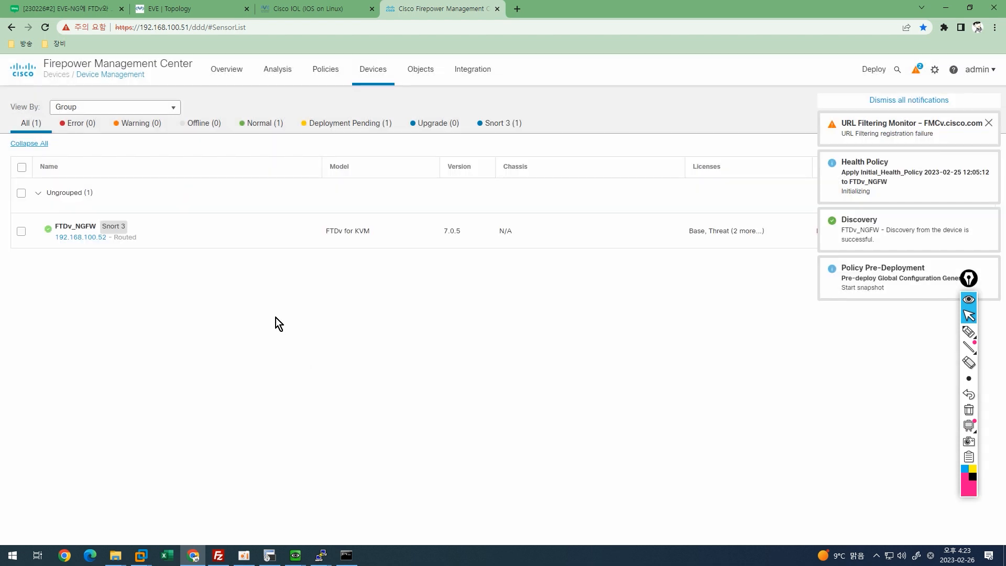
left_click(47, 231)
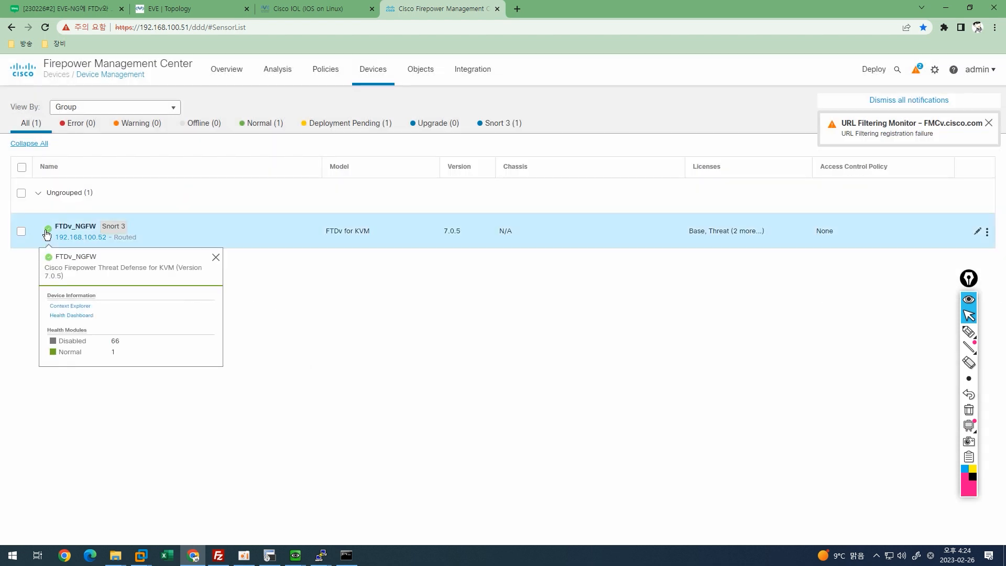